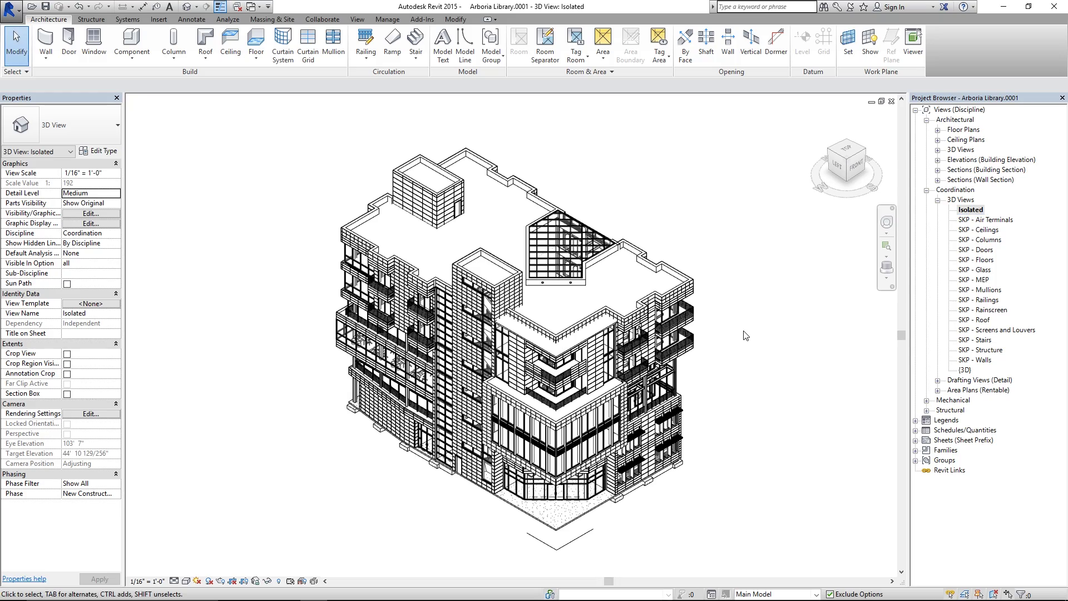
- Orbit the Isolated 3D view, then switch to the whole-site {3D} view
{"action": "middle_click_drag", "start_coordinate": [745, 335], "coordinate": [747, 333], "text": "shift"}
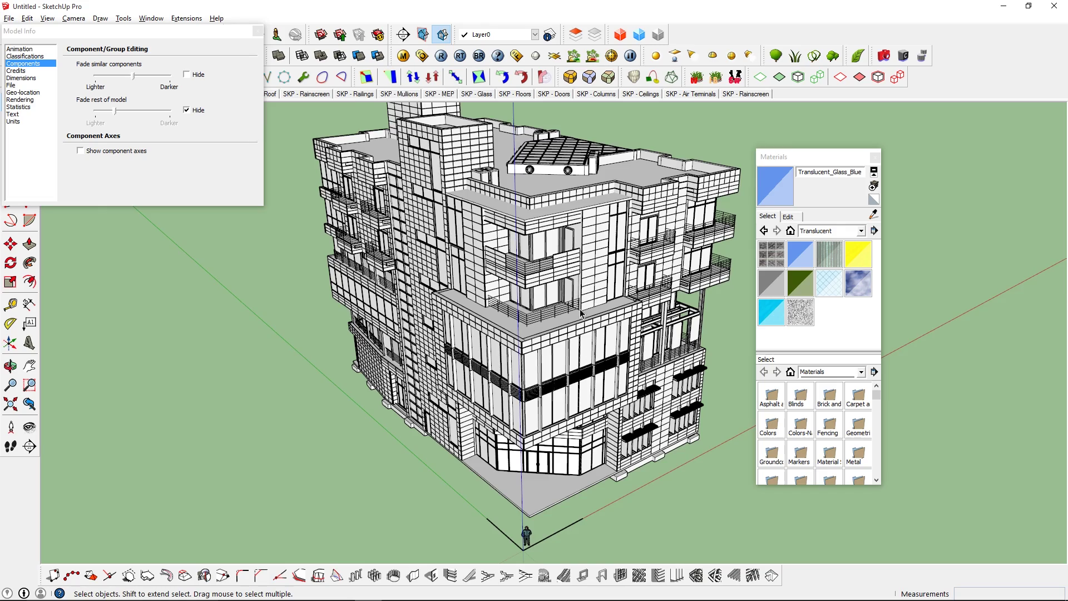
{"action": "scroll", "coordinate": [556, 370], "scroll_direction": "up", "scroll_amount": 3}
{"action": "scroll", "coordinate": [556, 370], "scroll_direction": "up", "scroll_amount": 3}
{"action": "scroll", "coordinate": [502, 295], "scroll_direction": "up", "scroll_amount": 3}
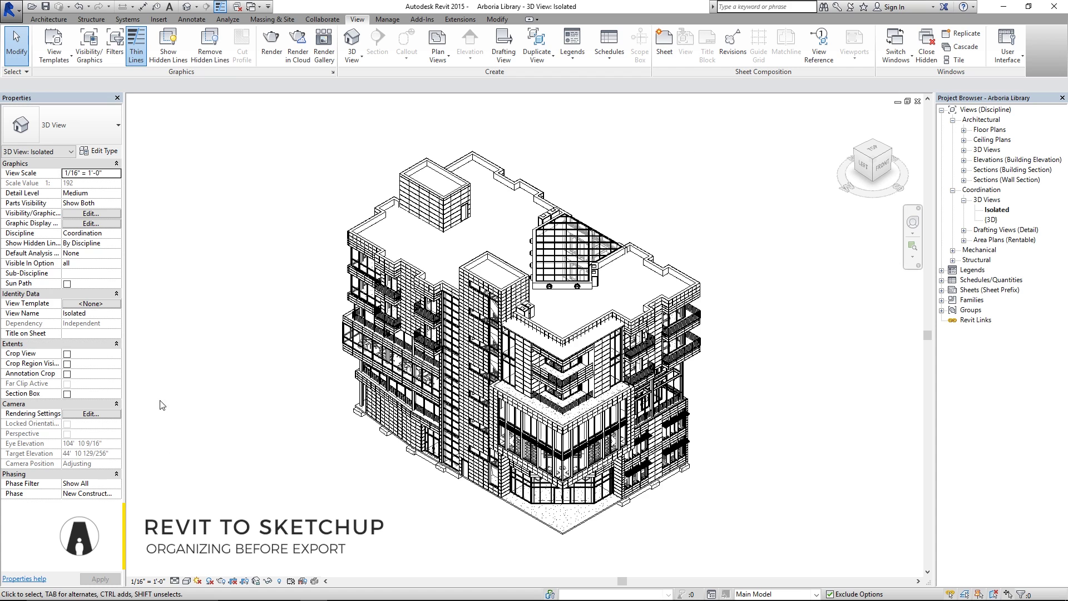
{"action": "left_click", "coordinate": [993, 220]}
{"action": "double_click", "coordinate": [992, 221]}
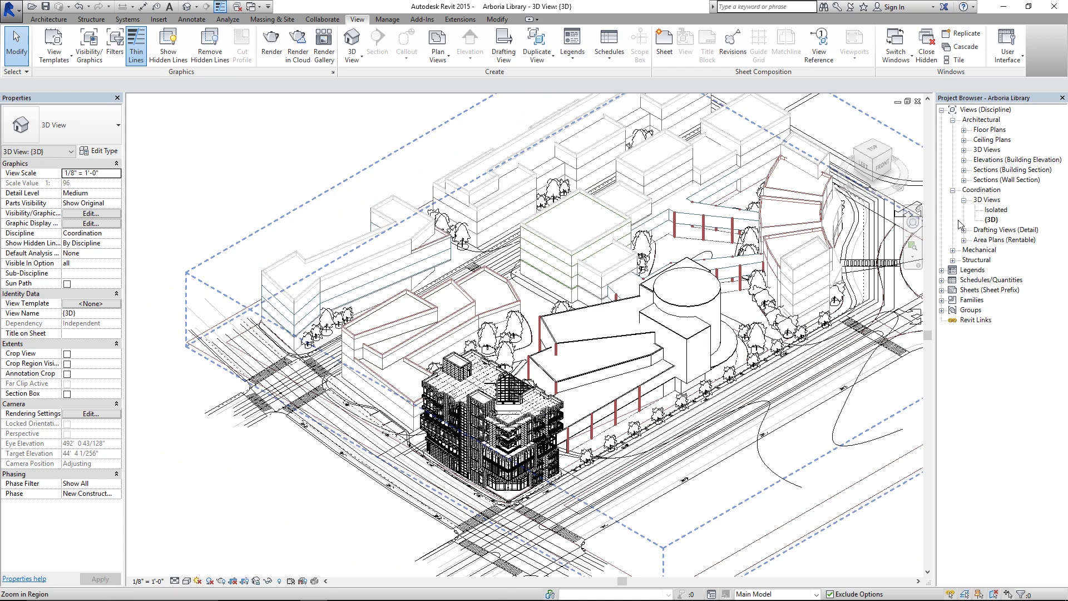
{"action": "double_click", "coordinate": [995, 210]}
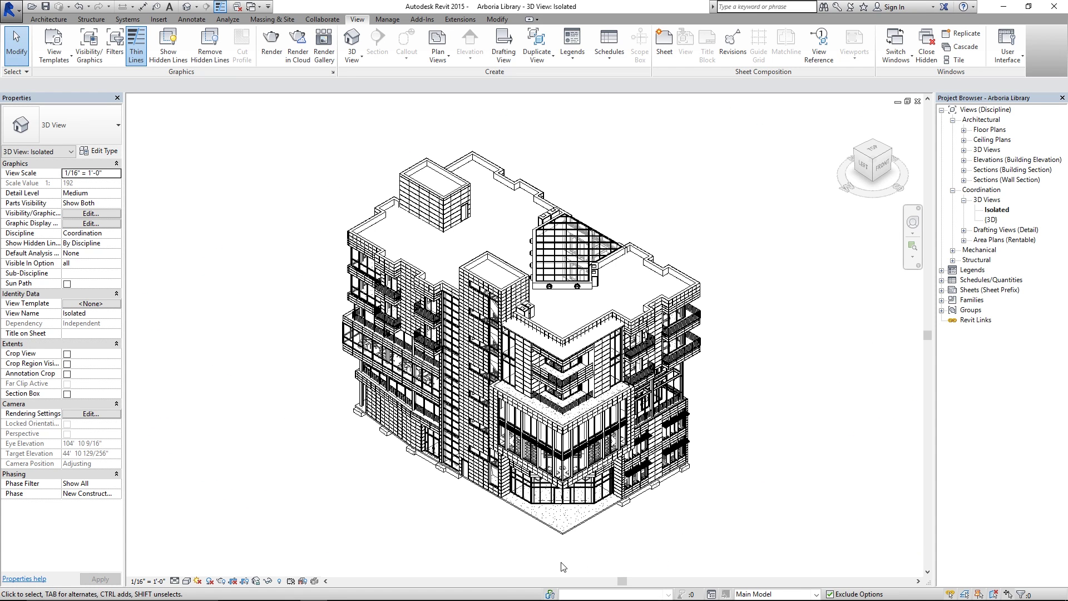
{"action": "key", "text": "l"}
{"action": "key", "text": "i"}
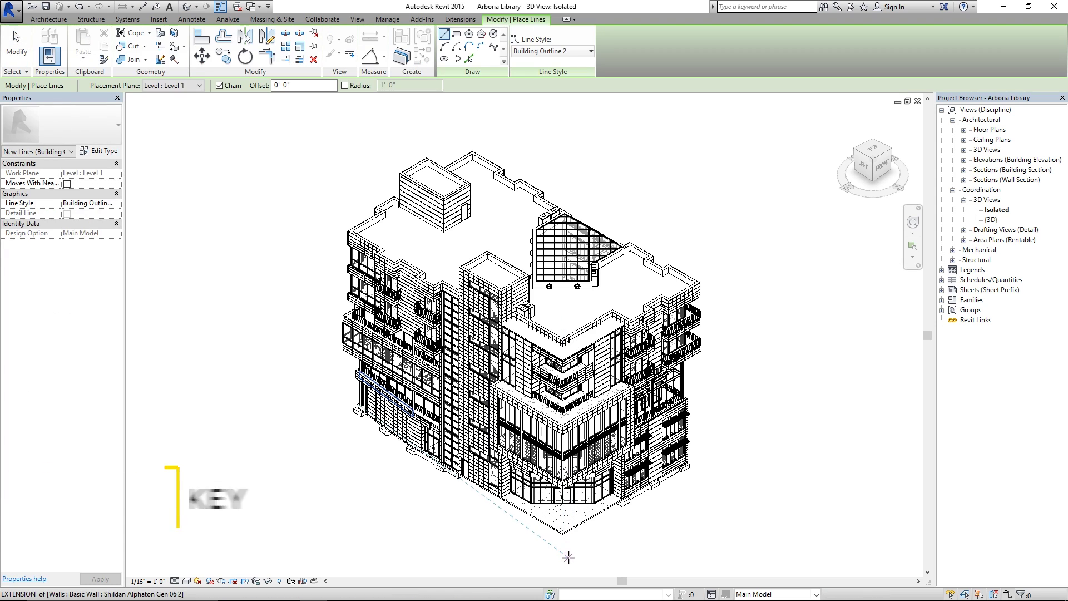
{"action": "left_click", "coordinate": [599, 535]}
{"action": "key", "text": "Escape"}
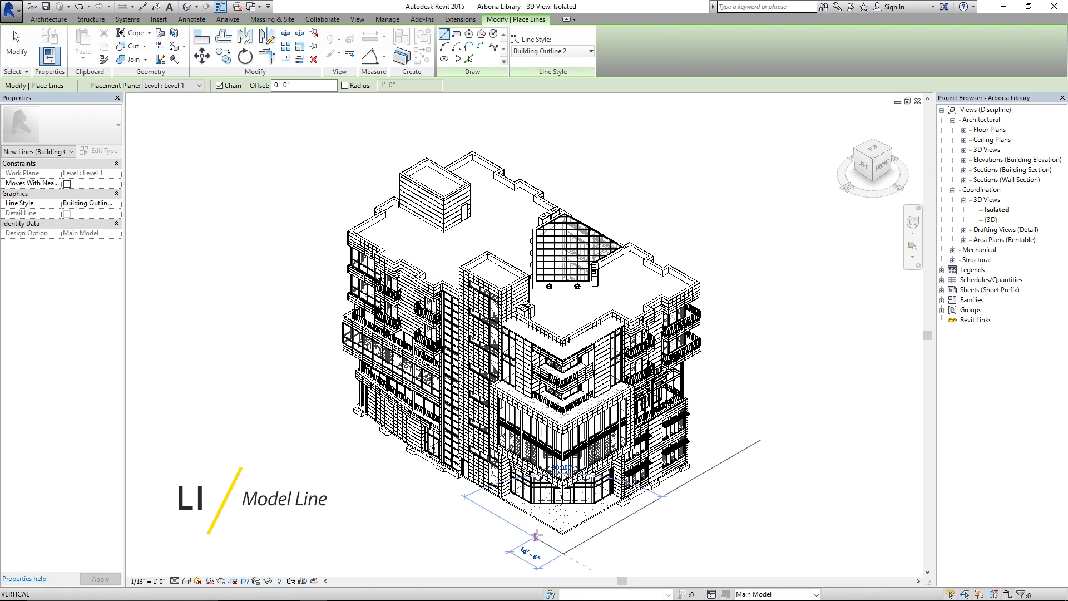
{"action": "left_click", "coordinate": [535, 534]}
{"action": "key", "text": "Escape"}
{"action": "key", "text": "Escape"}
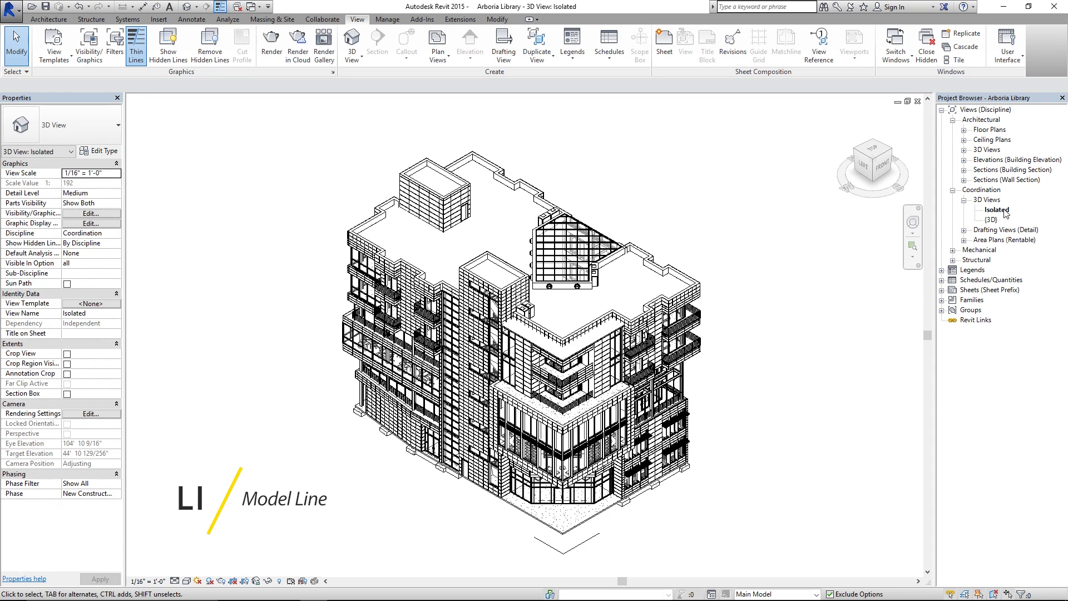
{"action": "right_click", "coordinate": [1004, 212]}
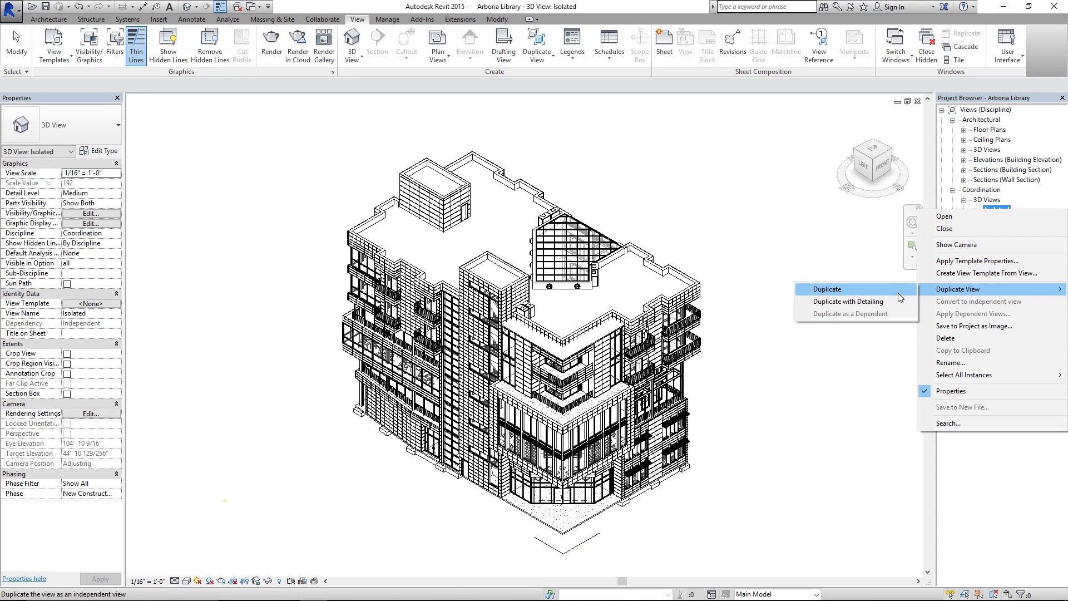
- Duplicate the Isolated 3D view and rename the copy 'SKP - Doors'
{"action": "left_click", "coordinate": [898, 293]}
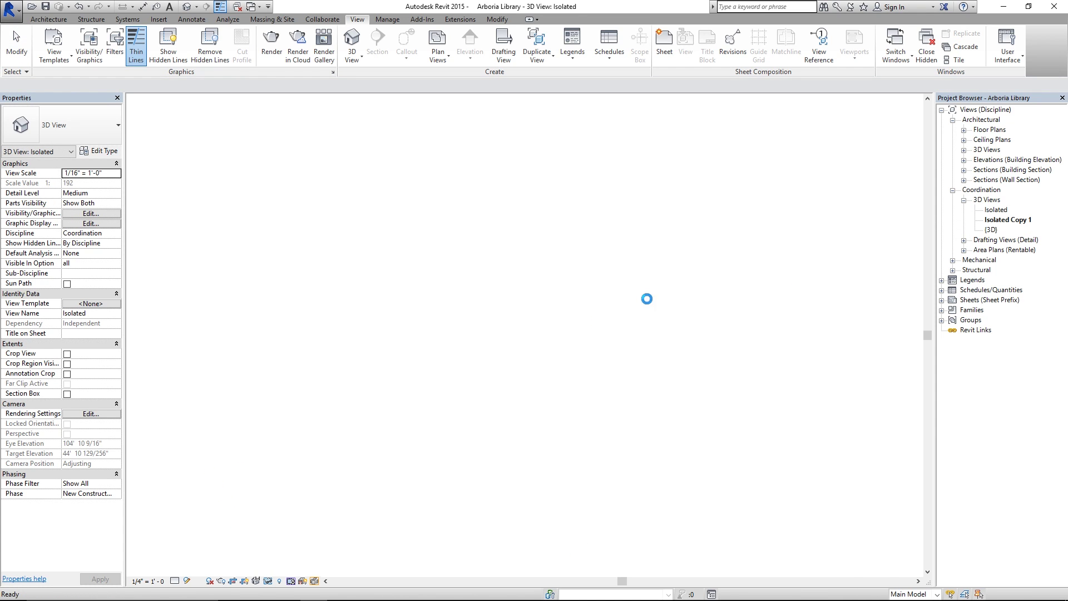
{"action": "right_click", "coordinate": [1010, 220]}
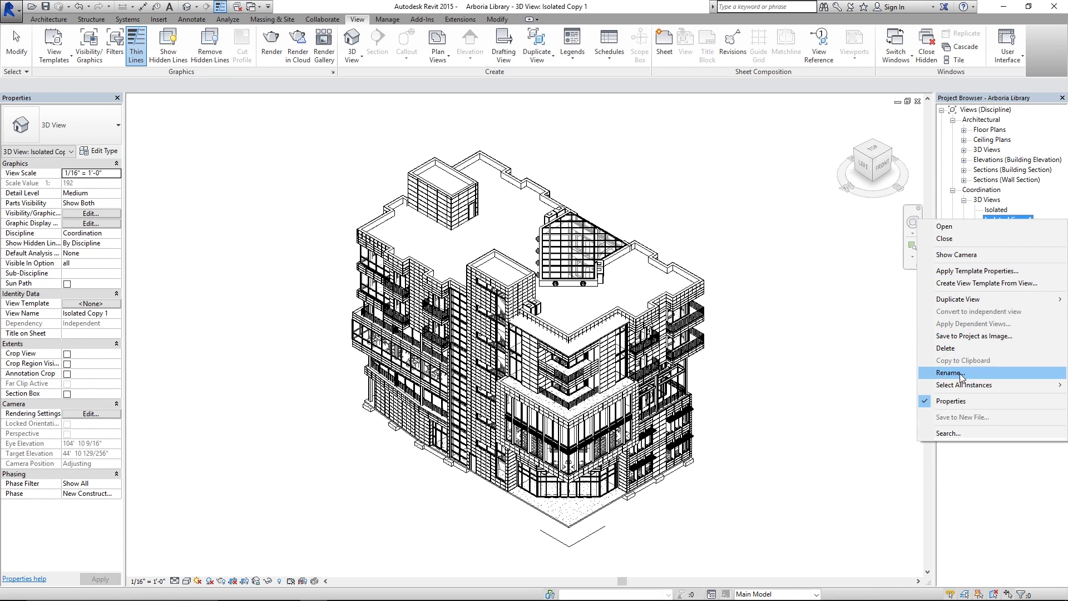
{"action": "left_click", "coordinate": [961, 373]}
{"action": "type", "text": "SKP - Doors"}
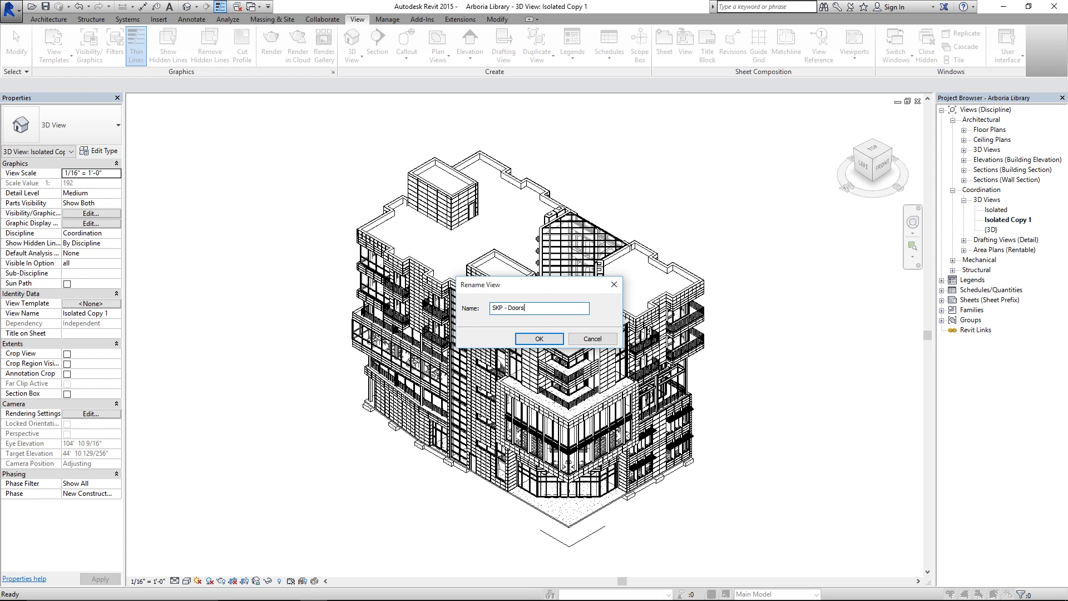
{"action": "key", "text": "Return"}
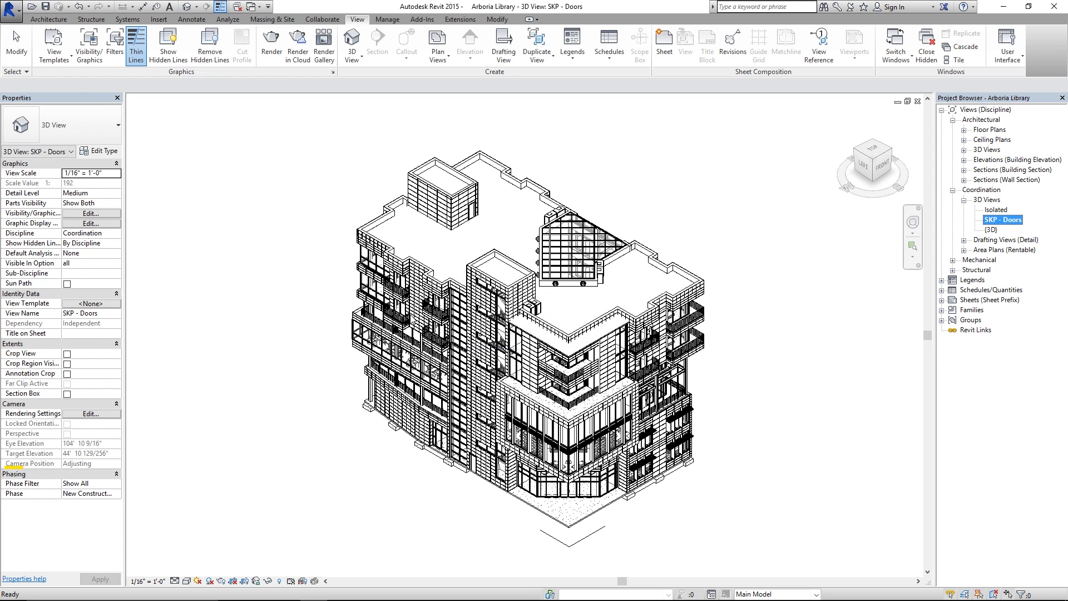
- In Visibility/Graphics (VG), turn off every model category except Doors and Lines
{"action": "key", "text": "v"}
{"action": "key", "text": "v"}
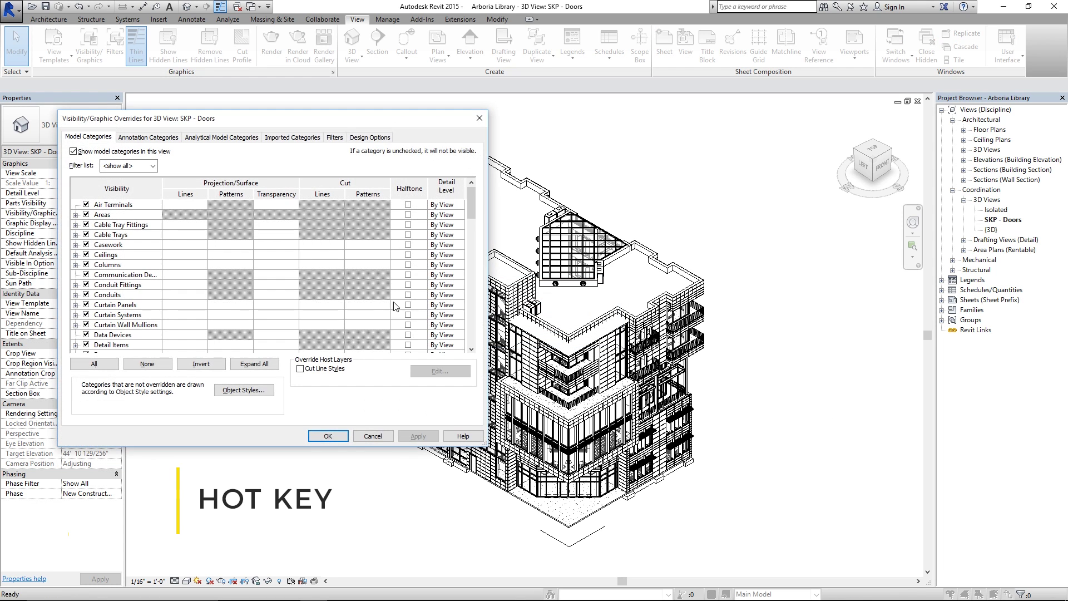
{"action": "scroll", "coordinate": [124, 274], "scroll_direction": "down", "scroll_amount": 3}
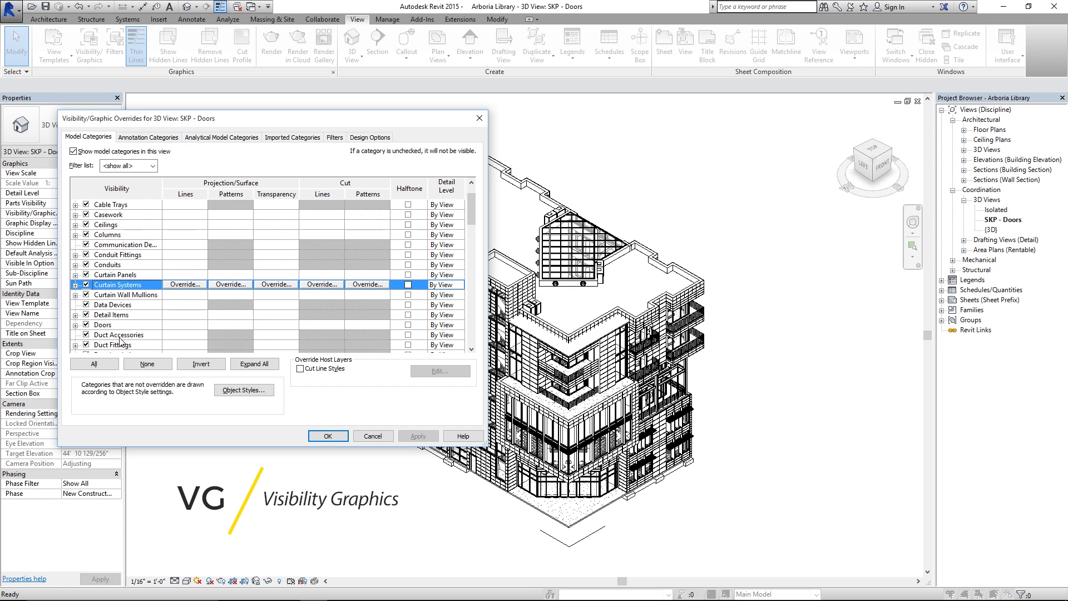
{"action": "left_click", "coordinate": [94, 363]}
{"action": "left_click", "coordinate": [87, 345]}
{"action": "left_click", "coordinate": [85, 324]}
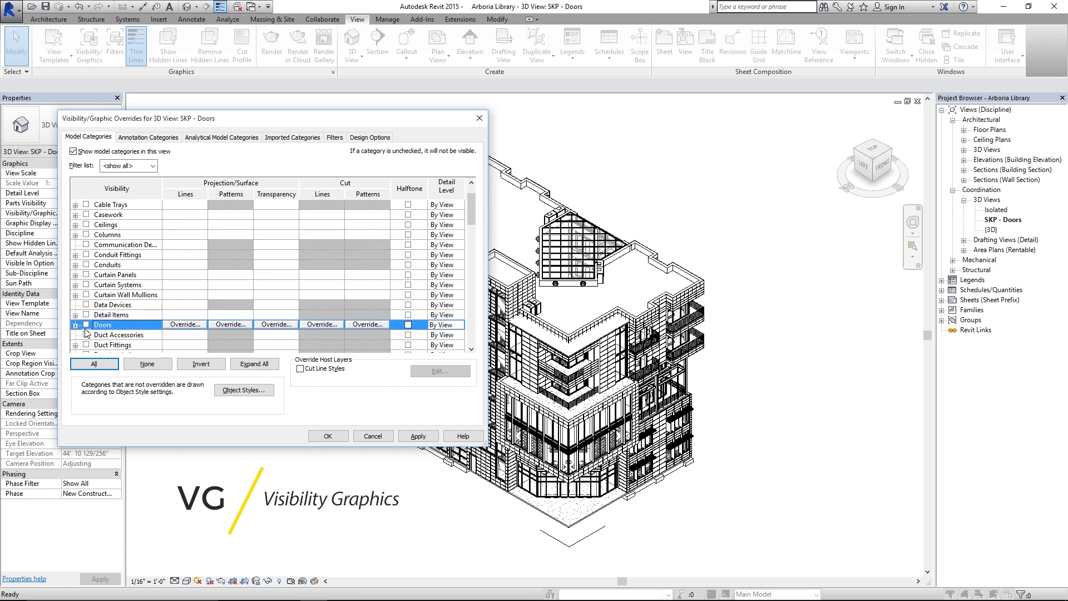
{"action": "scroll", "coordinate": [117, 323], "scroll_direction": "down", "scroll_amount": 1}
{"action": "scroll", "coordinate": [124, 325], "scroll_direction": "down", "scroll_amount": 4}
{"action": "left_click", "coordinate": [126, 326]}
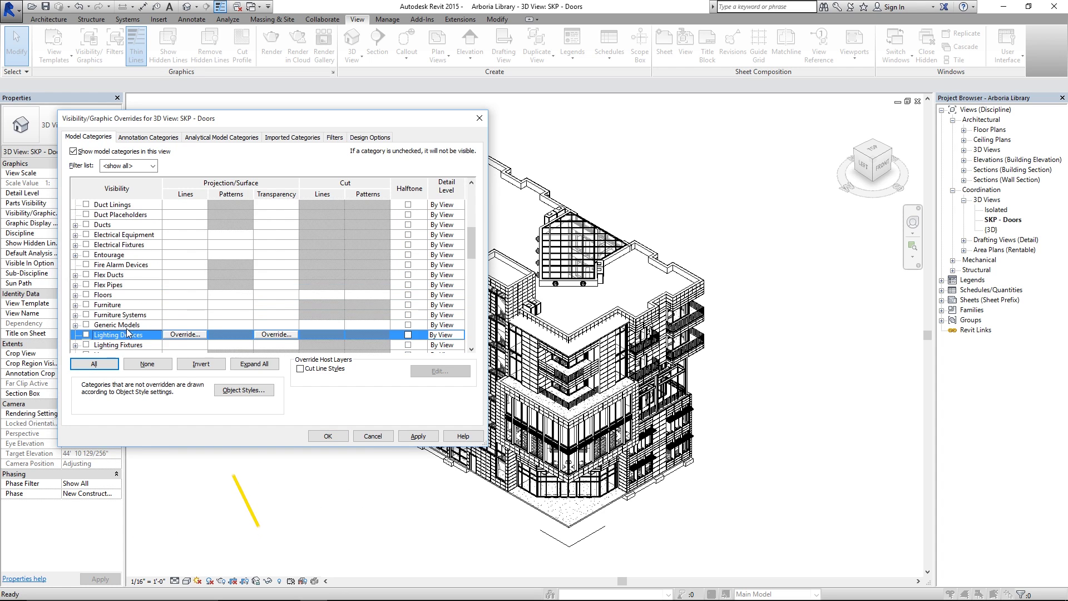
{"action": "scroll", "coordinate": [120, 326], "scroll_direction": "down", "scroll_amount": 1}
{"action": "left_click", "coordinate": [117, 318]}
{"action": "left_click", "coordinate": [328, 436]}
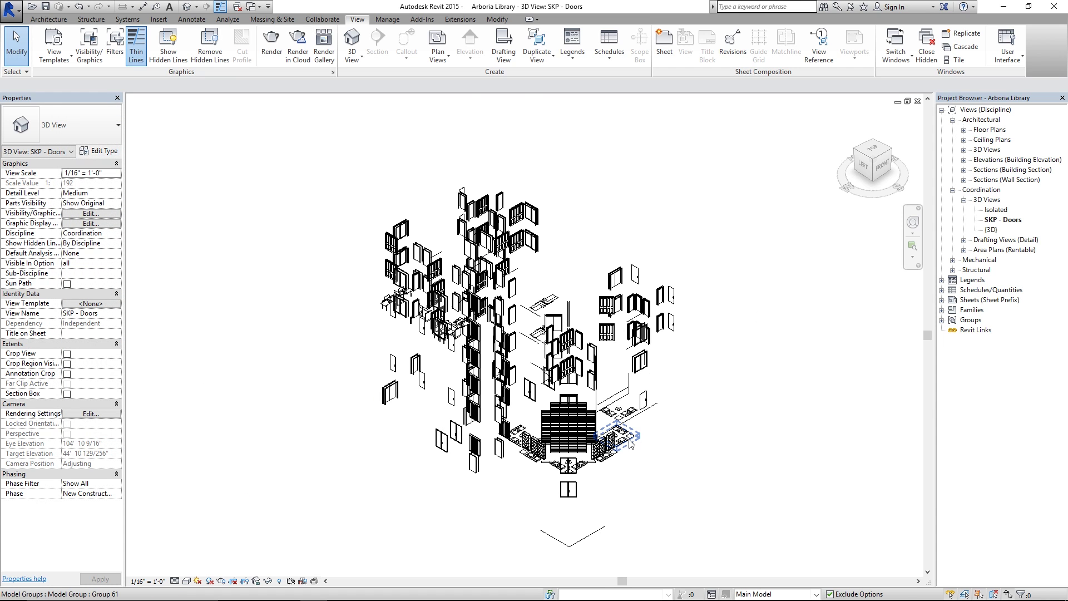
{"action": "scroll", "coordinate": [629, 447], "scroll_direction": "up", "scroll_amount": 2}
{"action": "scroll", "coordinate": [634, 442], "scroll_direction": "up", "scroll_amount": 3}
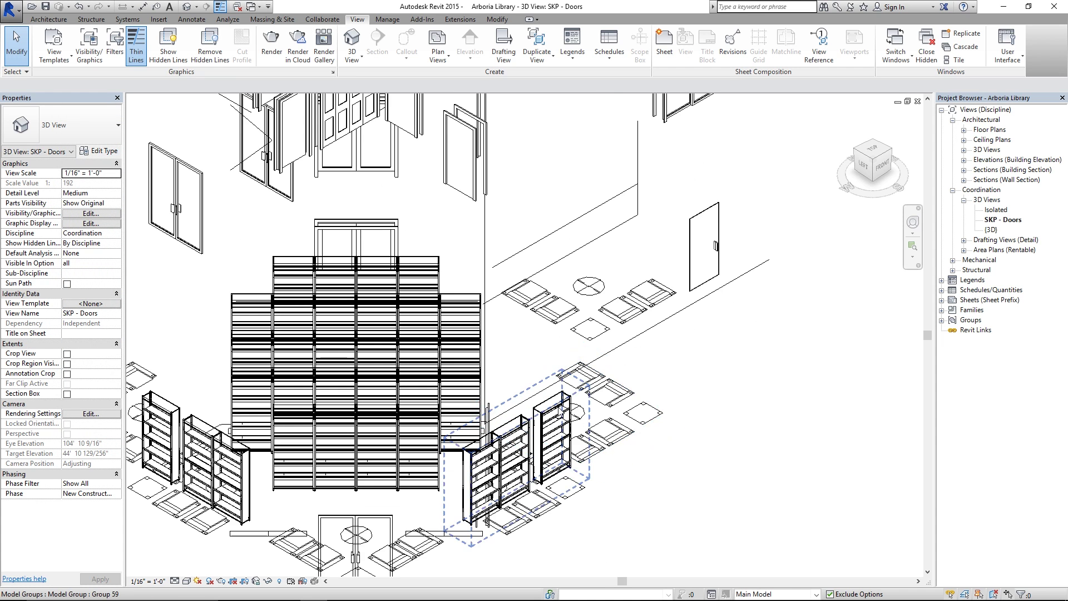
{"action": "scroll", "coordinate": [668, 423], "scroll_direction": "down", "scroll_amount": 2}
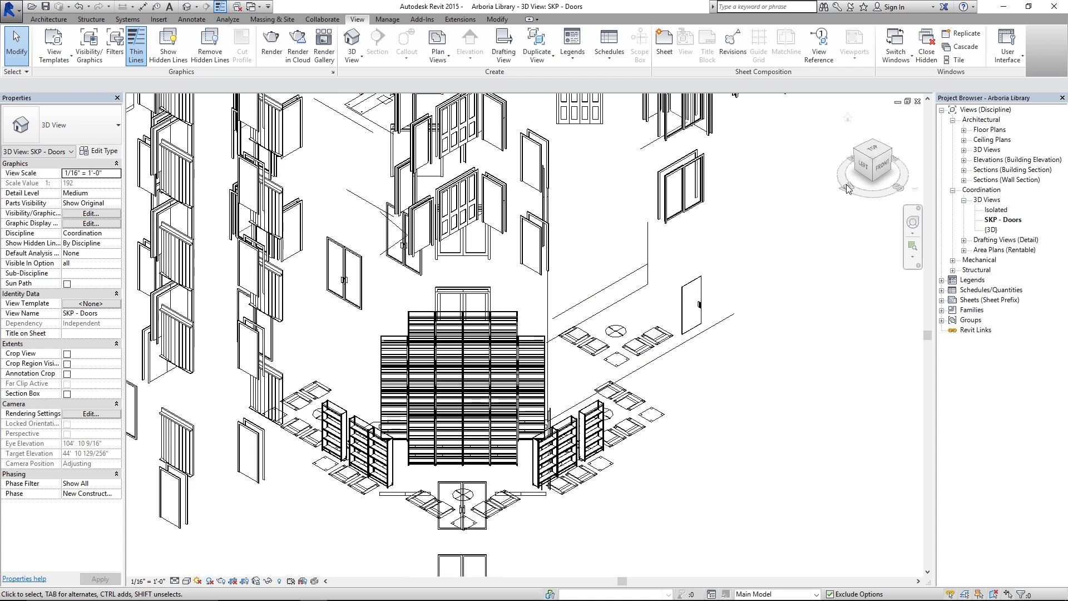
- Return the view to the ViewCube home and reopen Visibility/Graphics
{"action": "left_click", "coordinate": [874, 158]}
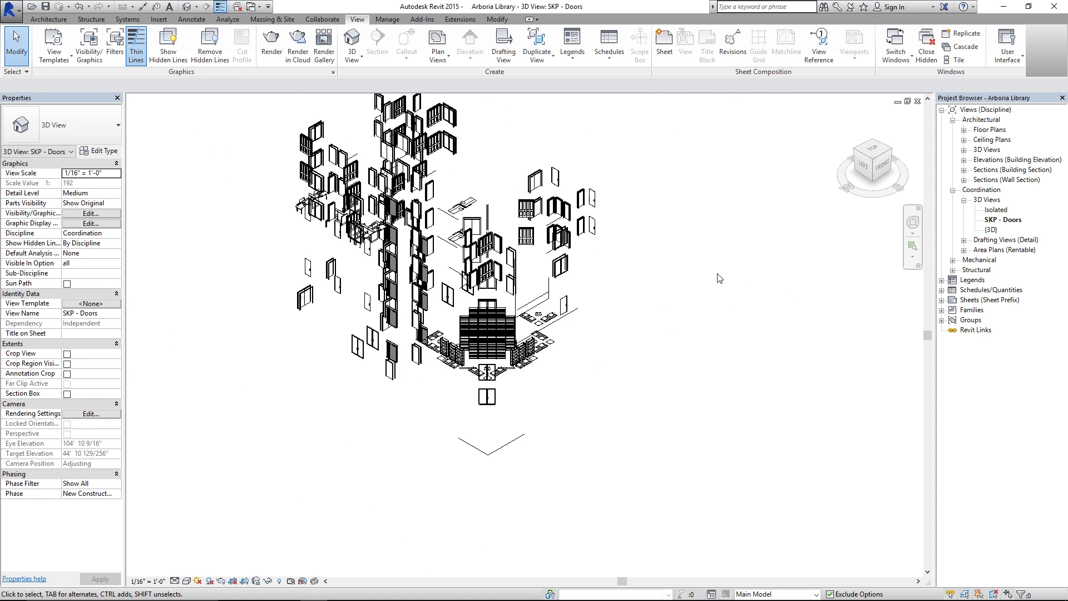
{"action": "key", "text": "v"}
{"action": "key", "text": "g"}
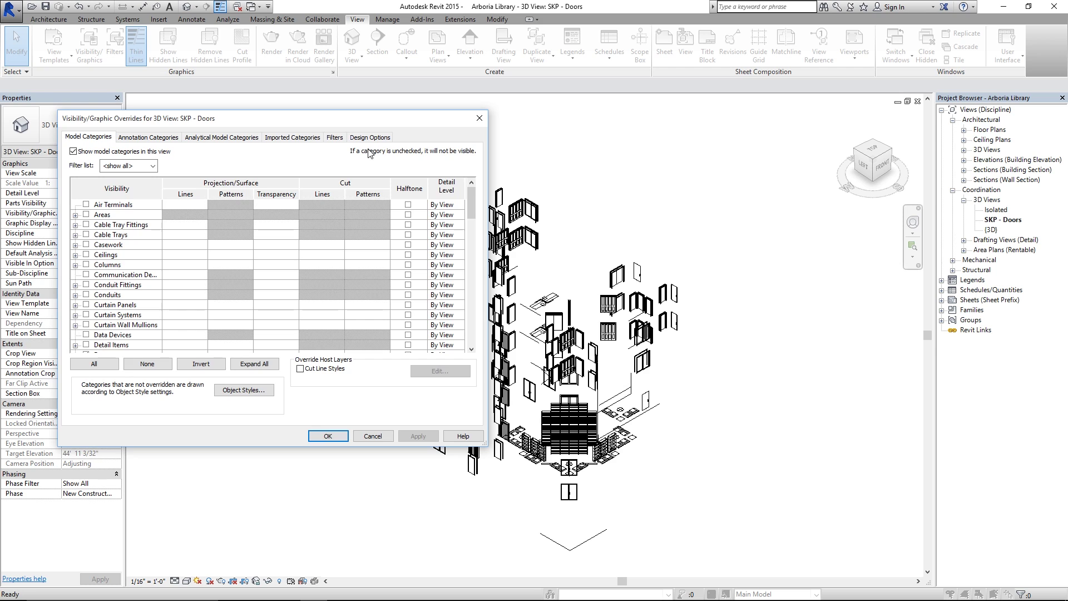
- Turn off all Imported Categories, then select a room separation line near the doors
{"action": "left_click", "coordinate": [307, 138]}
{"action": "left_click", "coordinate": [159, 298]}
{"action": "left_click", "coordinate": [94, 346]}
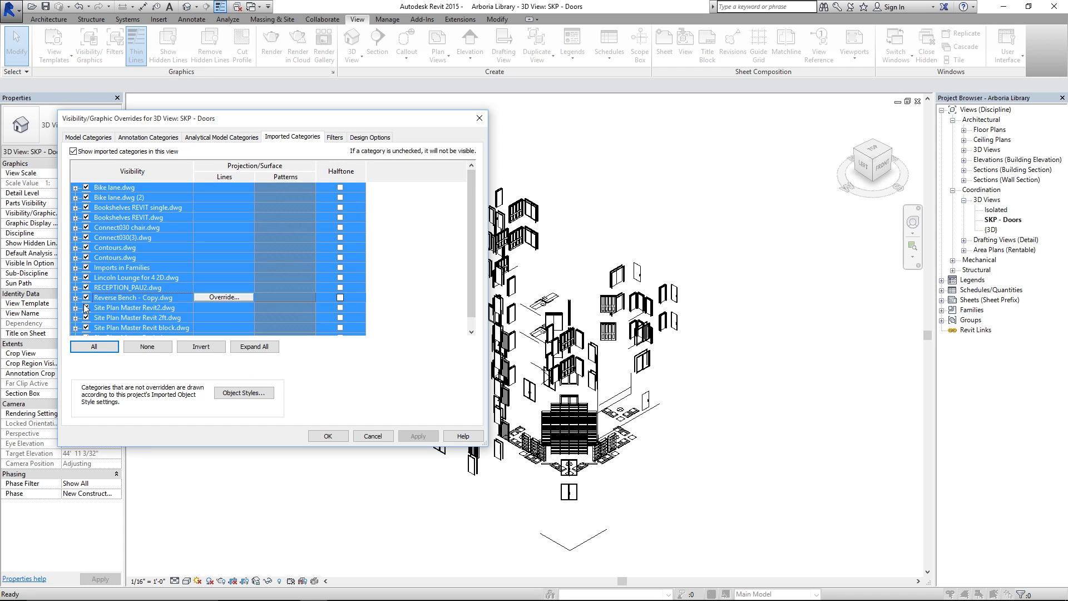
{"action": "left_click", "coordinate": [127, 267]}
{"action": "left_click", "coordinate": [88, 138]}
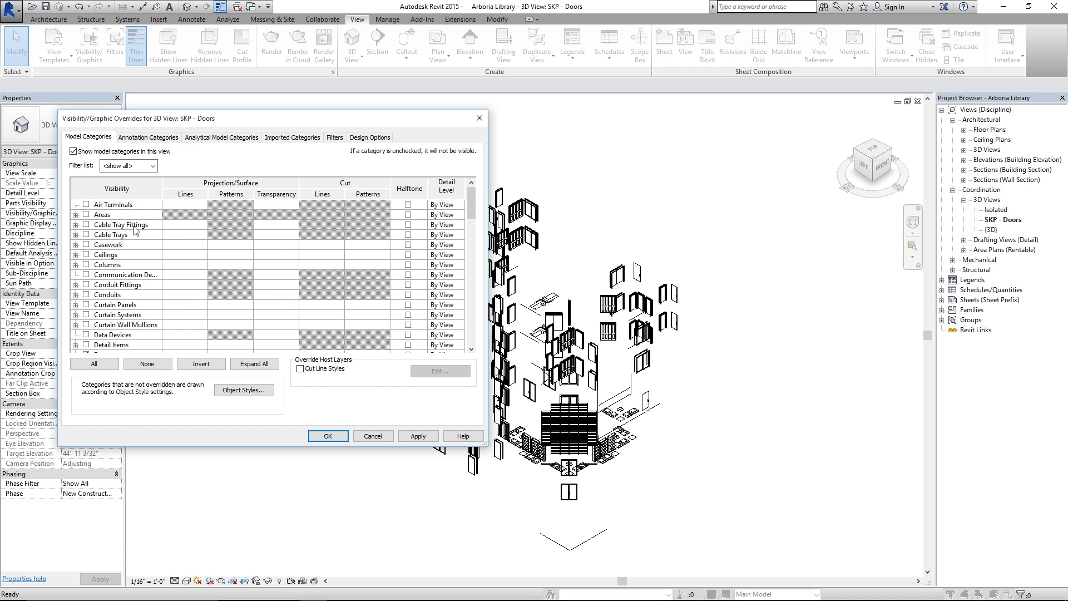
{"action": "left_click", "coordinate": [136, 267]}
{"action": "scroll", "coordinate": [125, 334], "scroll_direction": "down", "scroll_amount": 6}
{"action": "left_click", "coordinate": [125, 339]}
{"action": "scroll", "coordinate": [125, 334], "scroll_direction": "down", "scroll_amount": 2}
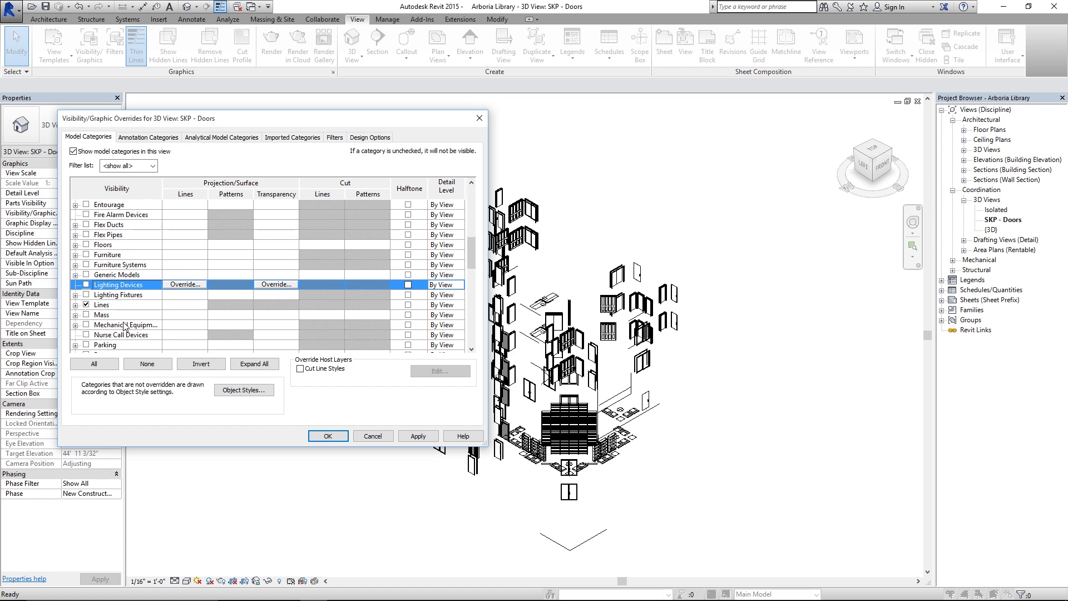
{"action": "left_click", "coordinate": [358, 439]}
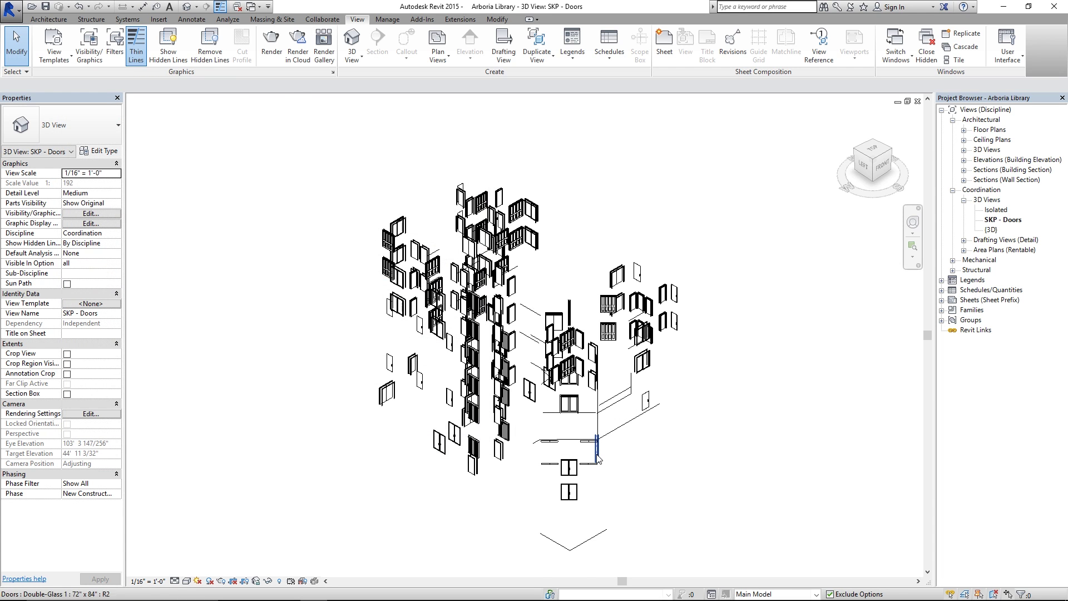
{"action": "scroll", "coordinate": [625, 429], "scroll_direction": "up", "scroll_amount": 3}
{"action": "left_click", "coordinate": [625, 429]}
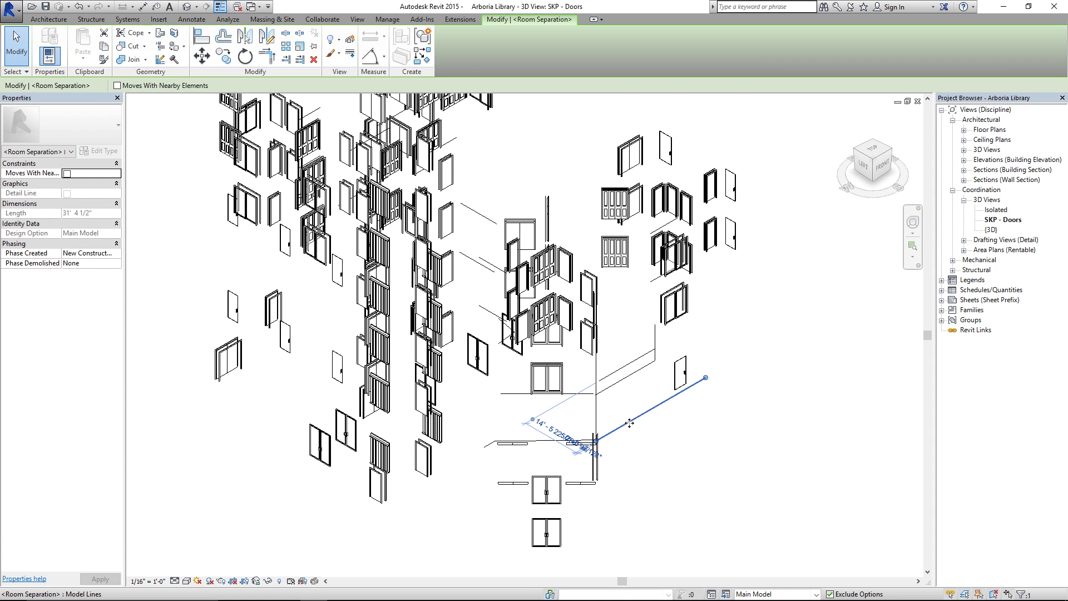
{"action": "scroll", "coordinate": [630, 423], "scroll_direction": "up", "scroll_amount": 2}
- Hide room separation lines and model groups by category, then reorient to a corner view
{"action": "right_click", "coordinate": [627, 424]}
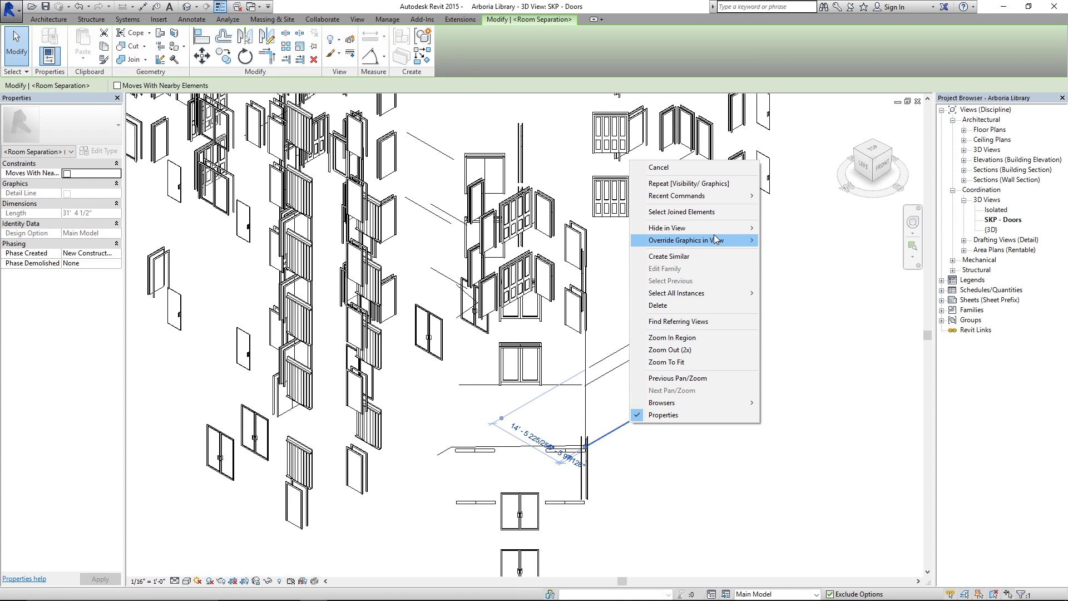
{"action": "mouse_move", "coordinate": [667, 228]}
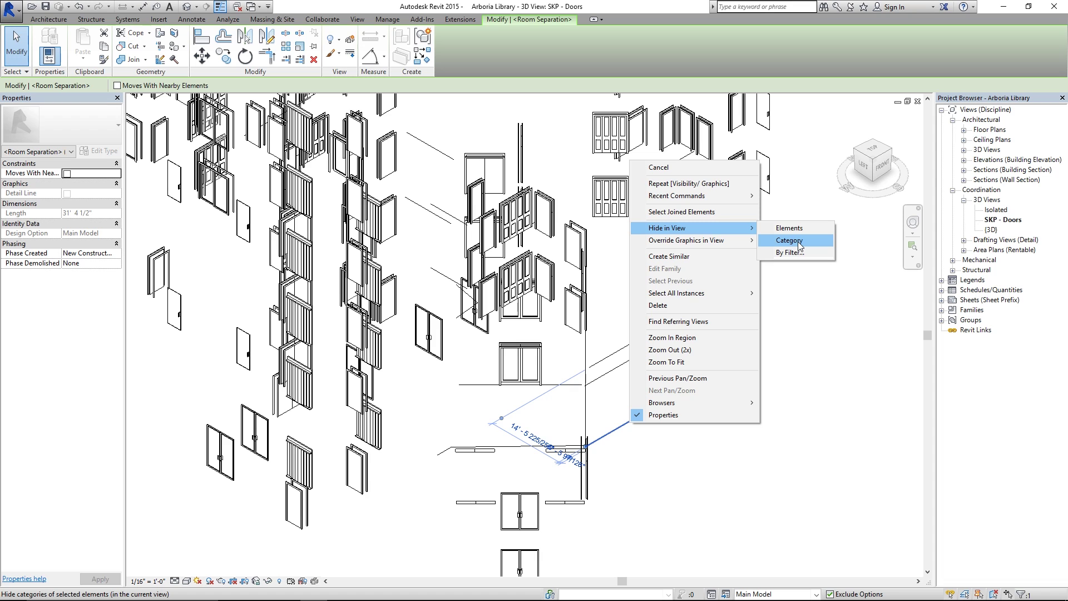
{"action": "left_click", "coordinate": [789, 240]}
{"action": "middle_click_drag", "start_coordinate": [662, 431], "coordinate": [674, 379]}
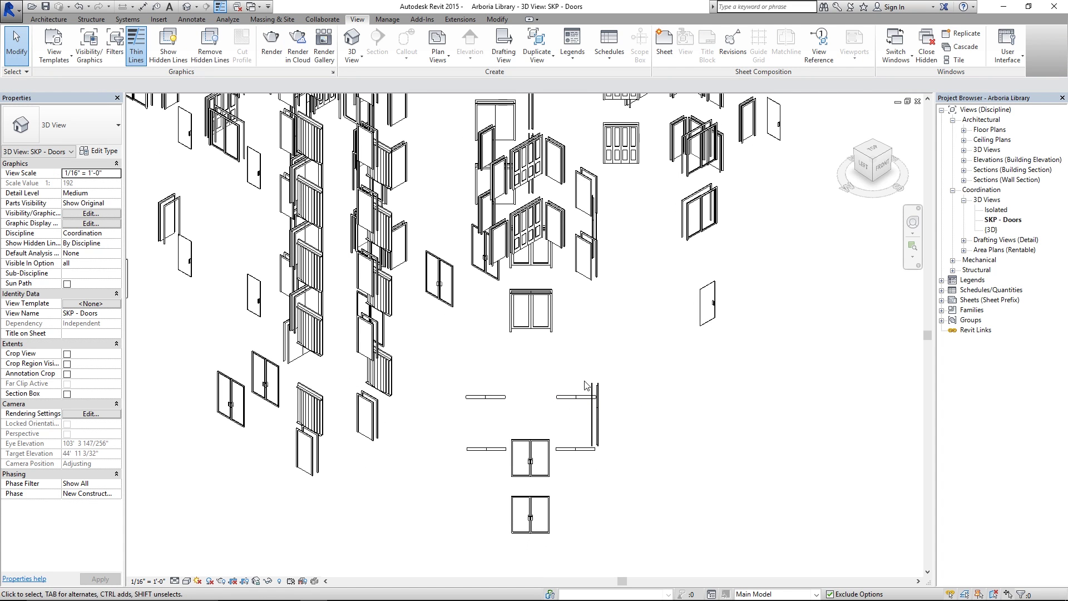
{"action": "left_click", "coordinate": [575, 398]}
{"action": "right_click", "coordinate": [575, 397]}
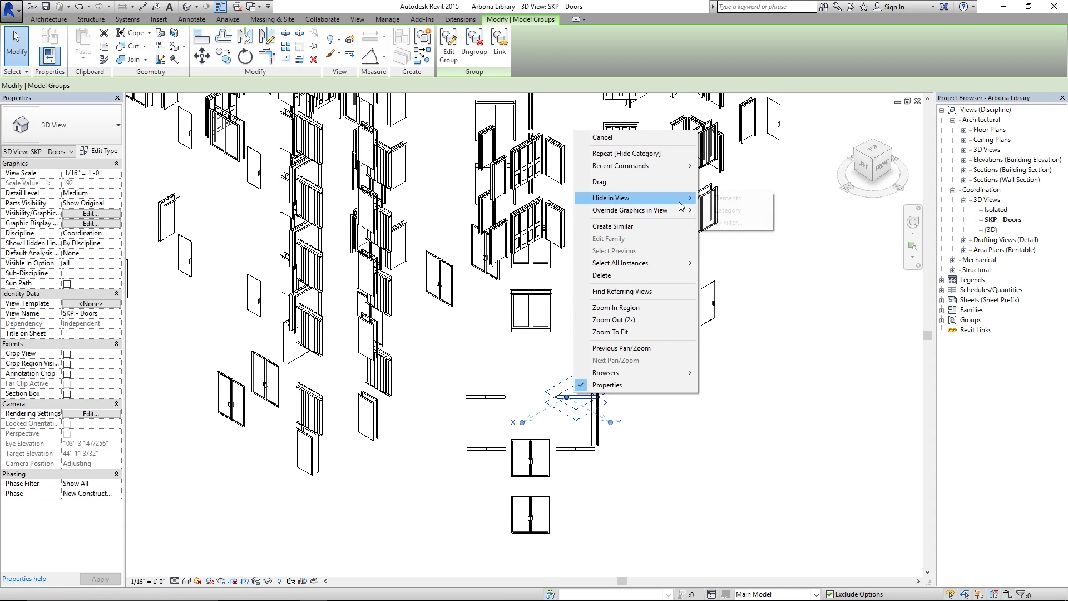
{"action": "left_click", "coordinate": [723, 211]}
{"action": "scroll", "coordinate": [692, 389], "scroll_direction": "down", "scroll_amount": 3}
{"action": "scroll", "coordinate": [691, 389], "scroll_direction": "down", "scroll_amount": 2}
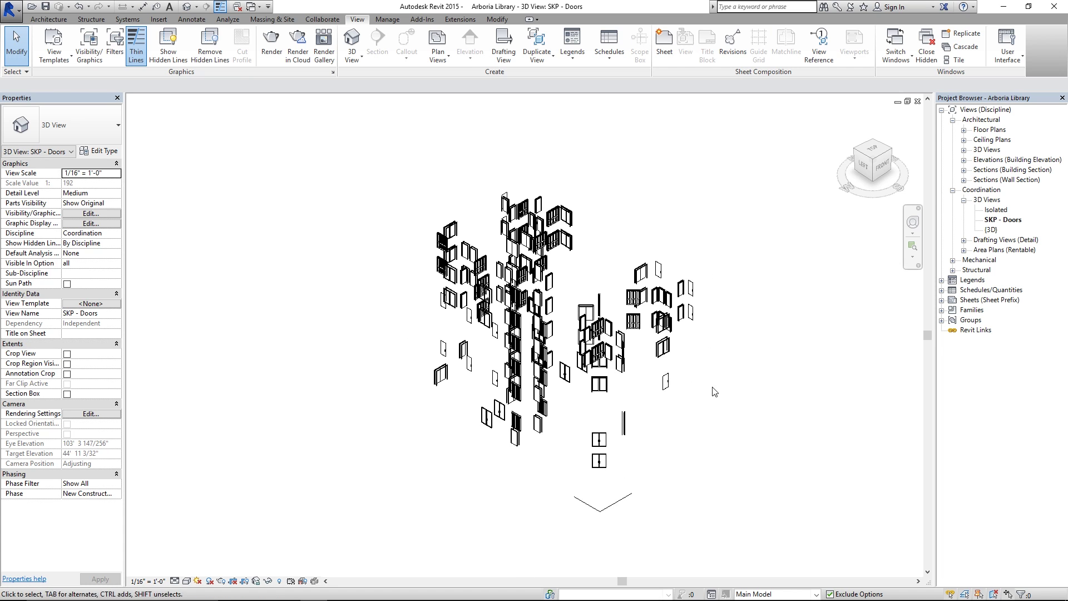
{"action": "left_click", "coordinate": [875, 166]}
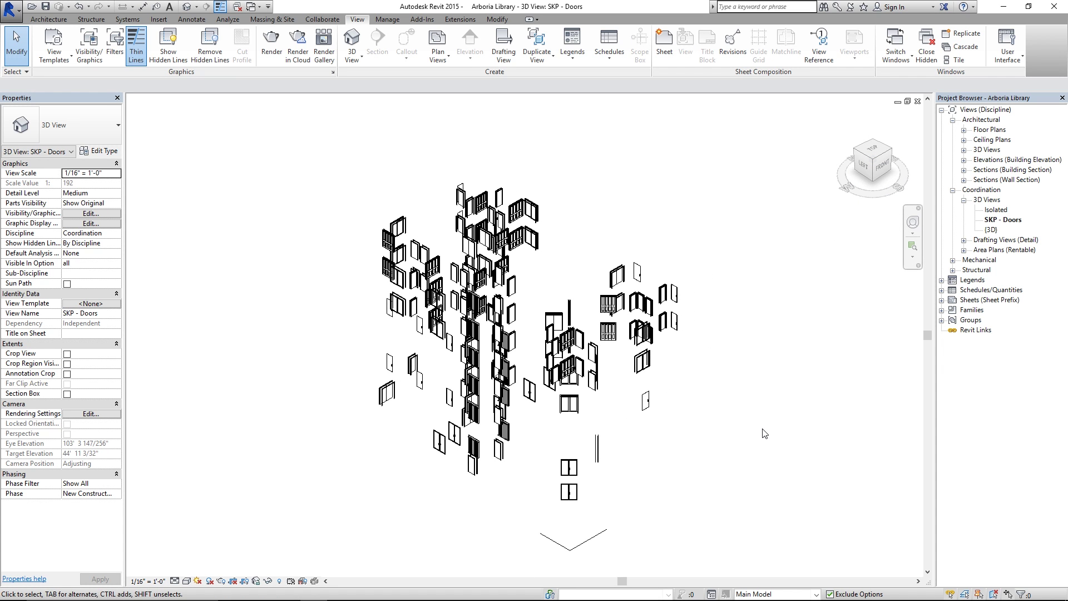
- Duplicate the SKP - Doors view and rename the copy 'SKP - Walls'
{"action": "right_click", "coordinate": [1011, 223]}
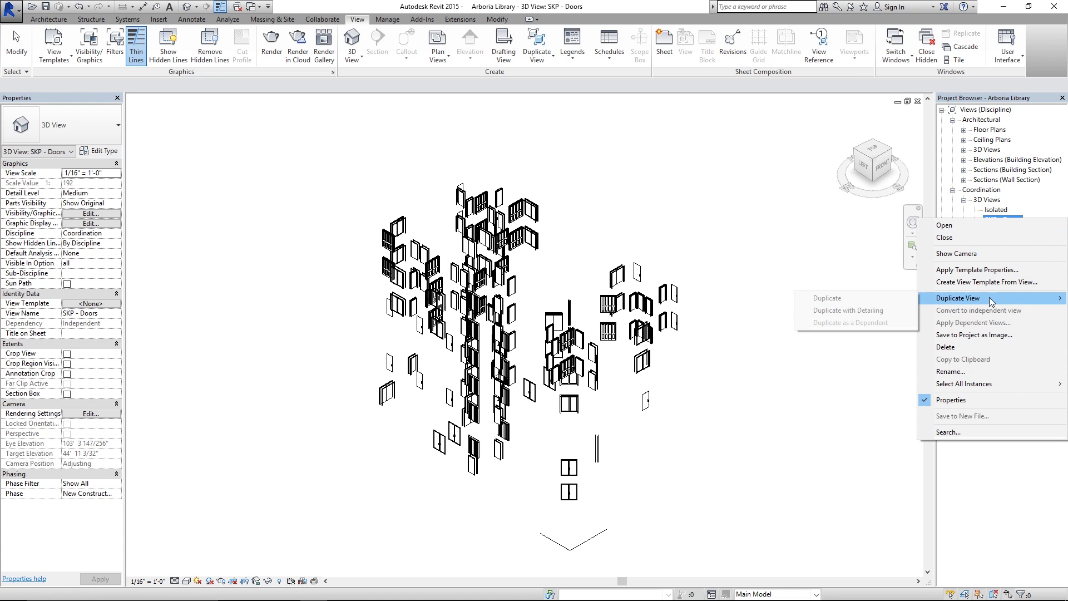
{"action": "left_click", "coordinate": [880, 300]}
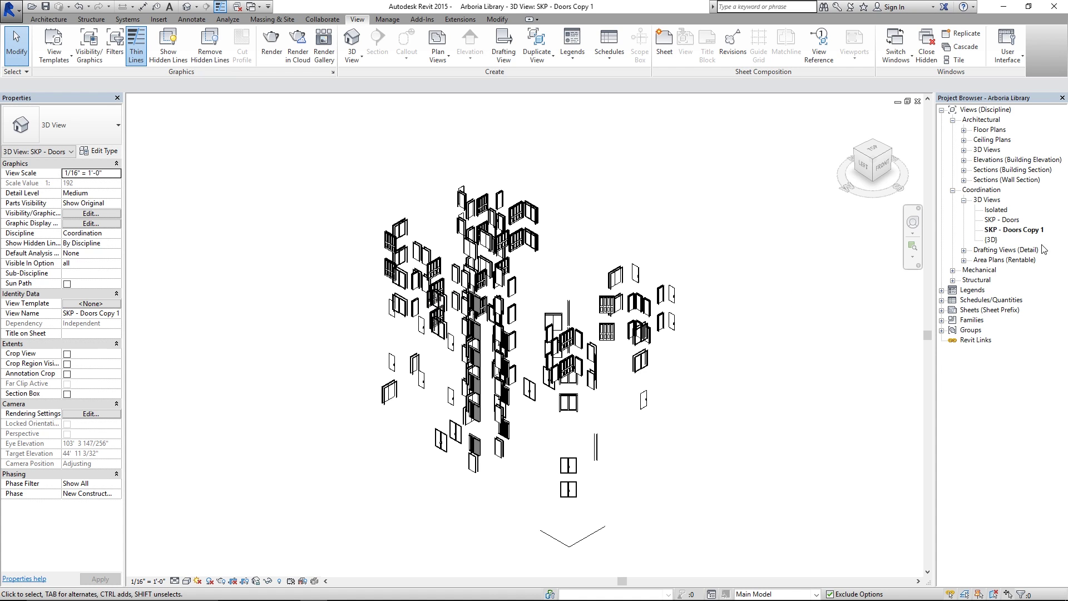
{"action": "right_click", "coordinate": [1014, 230]}
{"action": "left_click", "coordinate": [982, 402]}
{"action": "type", "text": "SKP - Walls"}
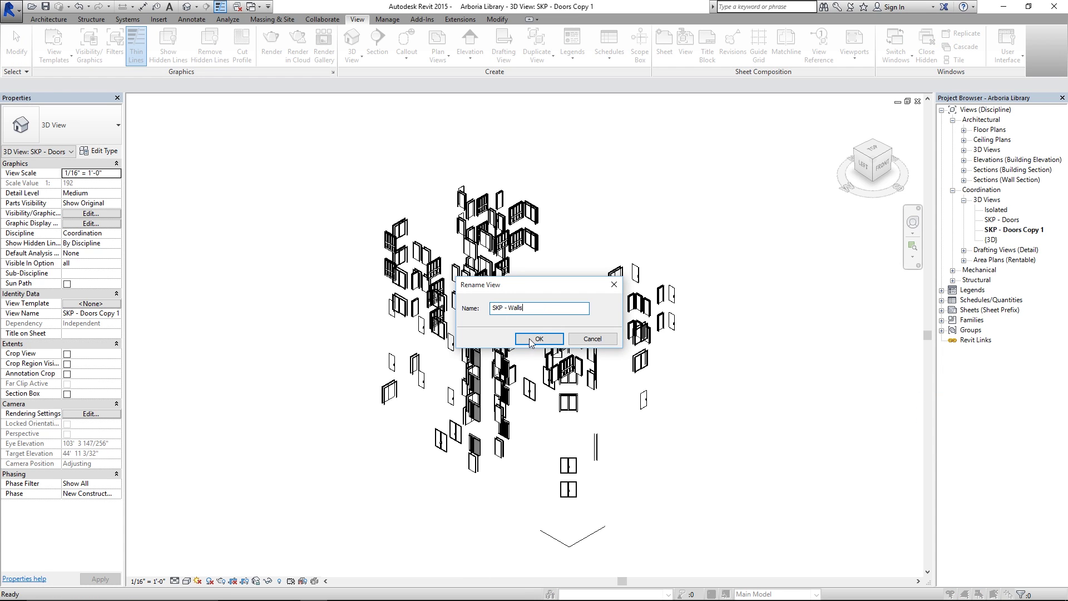
{"action": "left_click", "coordinate": [532, 339]}
- In Visibility/Graphics, turn Doors off and Walls on
{"action": "key", "text": "v"}
{"action": "key", "text": "g"}
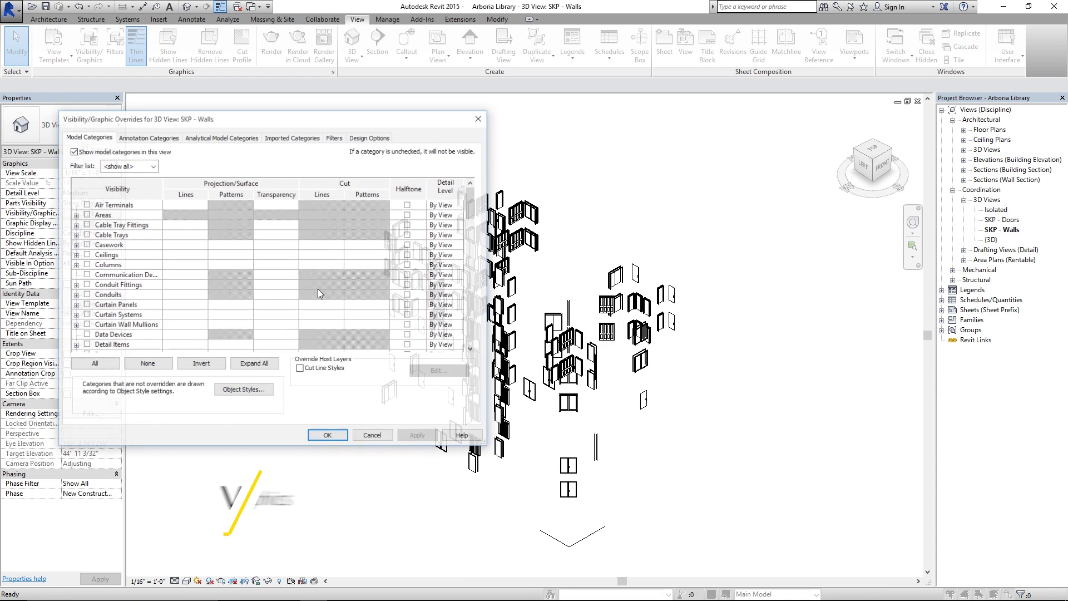
{"action": "scroll", "coordinate": [202, 289], "scroll_direction": "down", "scroll_amount": 2}
{"action": "left_click", "coordinate": [141, 280]}
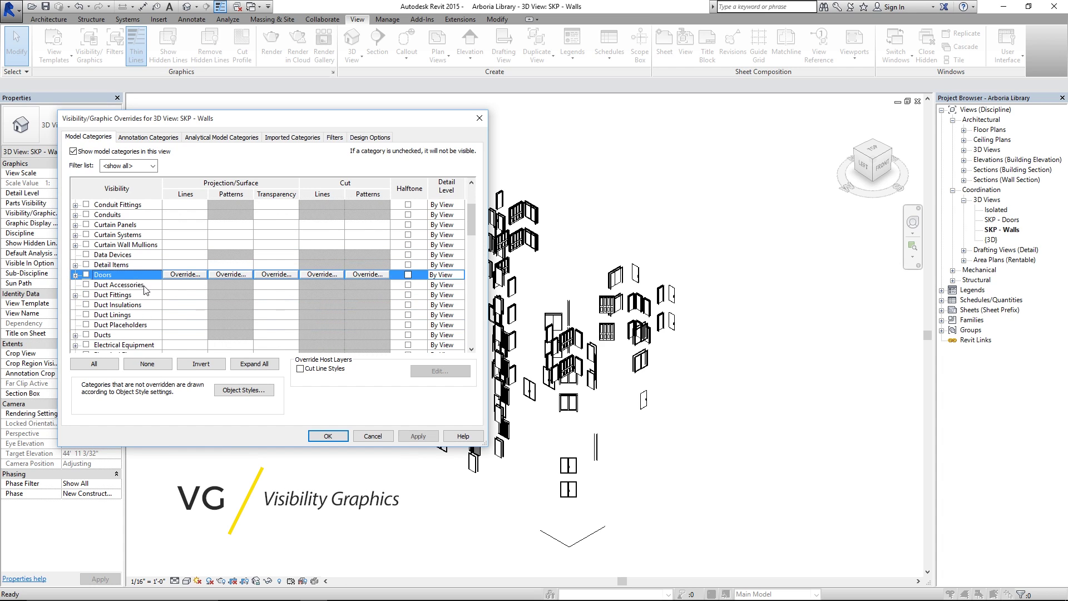
{"action": "scroll", "coordinate": [141, 317], "scroll_direction": "down", "scroll_amount": 15}
{"action": "left_click", "coordinate": [140, 334]}
{"action": "left_click", "coordinate": [328, 436]}
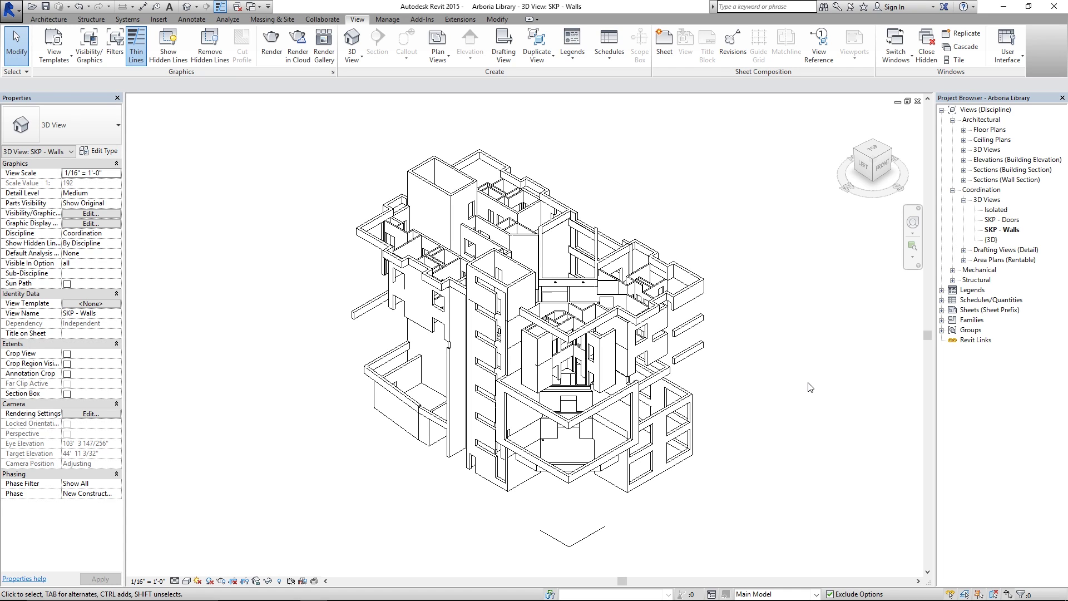
- Duplicate the SKP - Walls view and rename the copy 'SKP - Curtain Walls'
{"action": "right_click", "coordinate": [1004, 230]}
{"action": "left_click", "coordinate": [887, 309]}
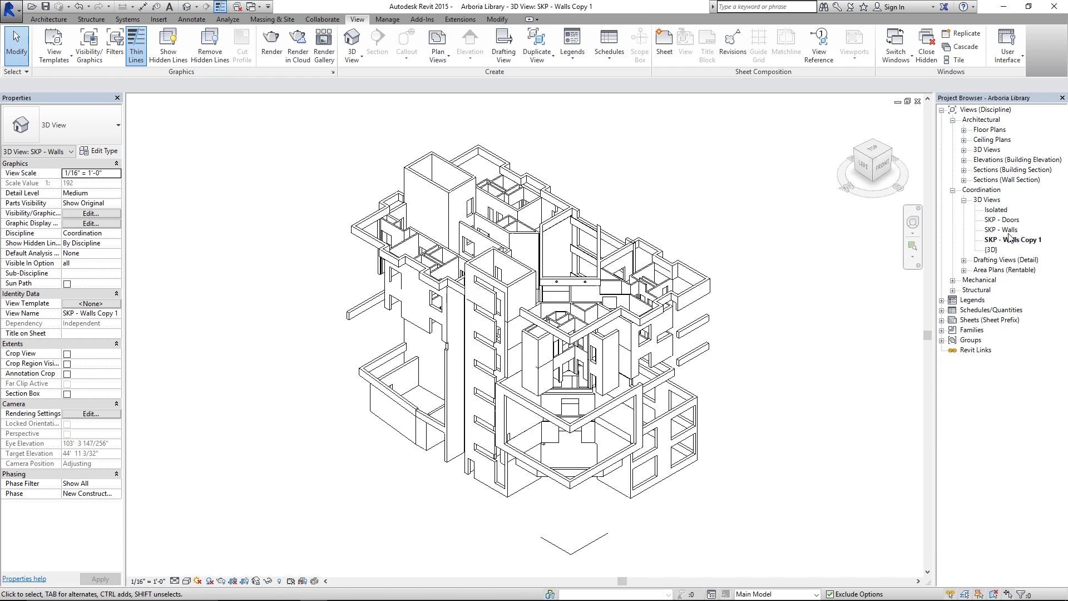
{"action": "right_click", "coordinate": [1009, 238]}
{"action": "left_click", "coordinate": [944, 397]}
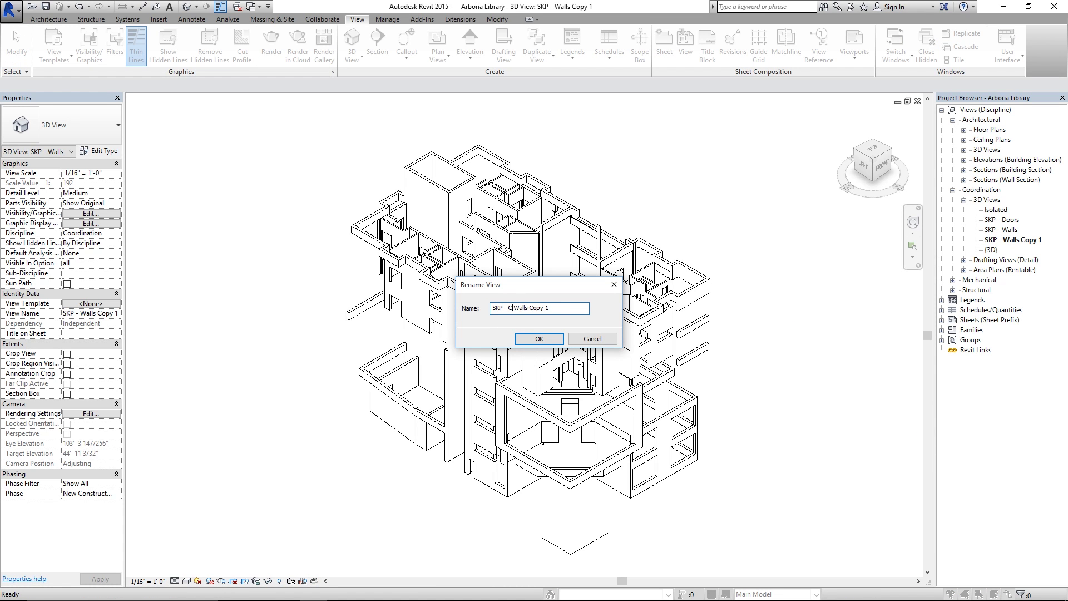
{"action": "key", "text": "BackSpace"}
{"action": "key", "text": "BackSpace"}
{"action": "key", "text": "BackSpace"}
{"action": "key", "text": "Return"}
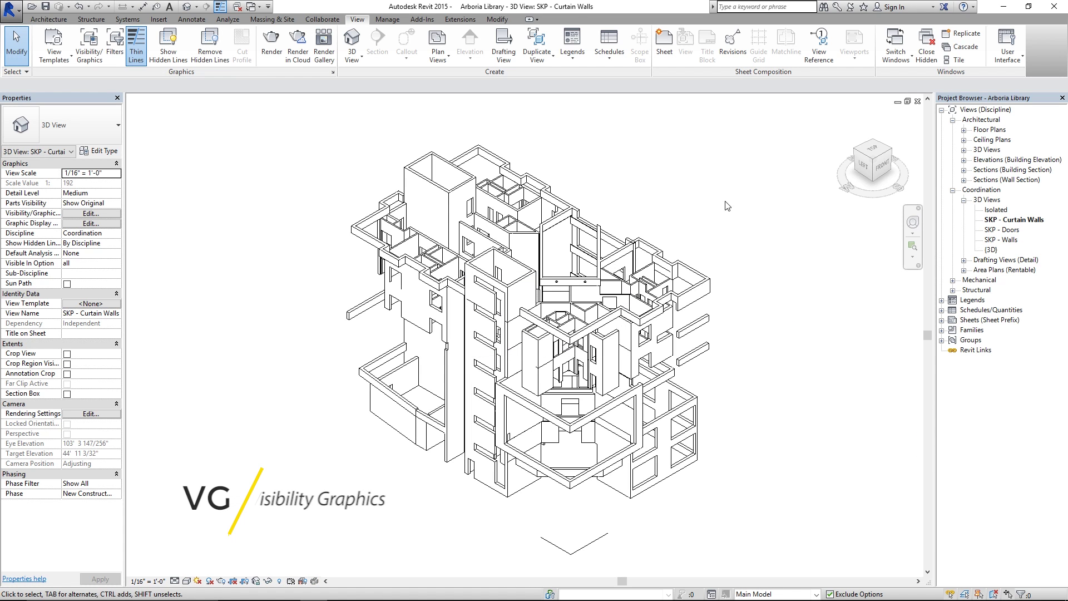
- In Visibility/Graphics, turn on Curtain Panels, Curtain Systems and Curtain Wall Mullions
{"action": "key", "text": "v"}
{"action": "key", "text": "g"}
{"action": "left_click", "coordinate": [224, 267]}
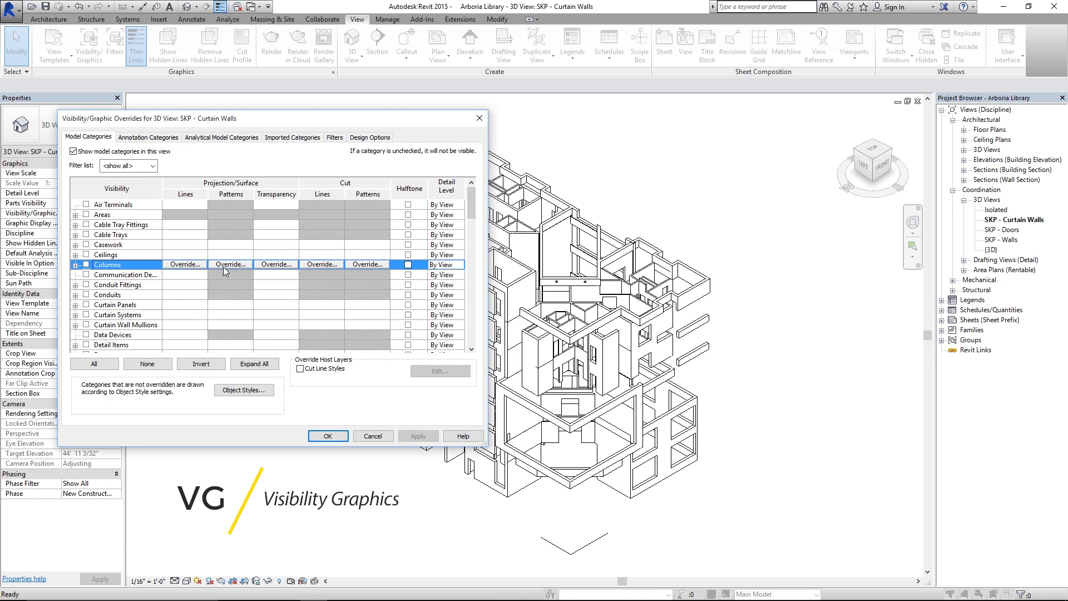
{"action": "scroll", "coordinate": [147, 300], "scroll_direction": "down", "scroll_amount": 1}
{"action": "left_click", "coordinate": [134, 284]}
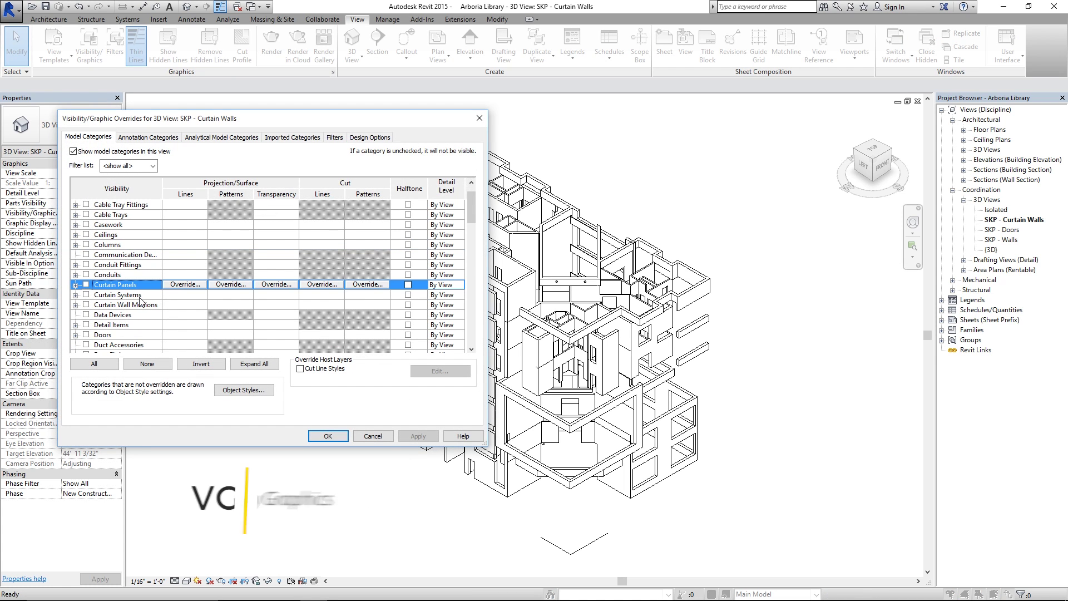
{"action": "key", "text": "space"}
{"action": "key", "text": "Down"}
{"action": "key", "text": "space"}
{"action": "key", "text": "Down"}
{"action": "key", "text": "space"}
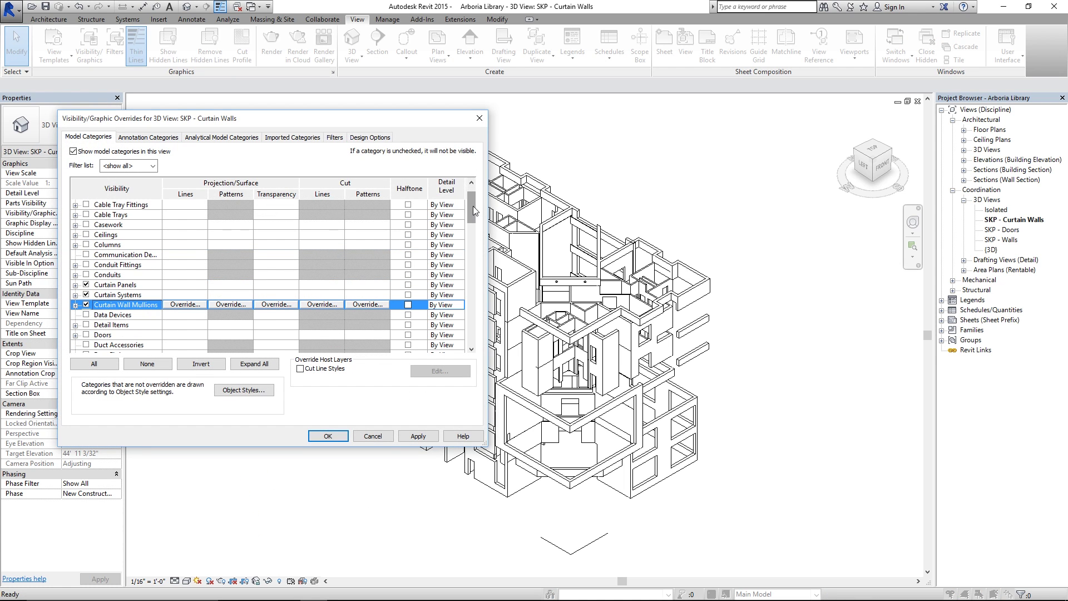
- Turn off Walls, apply the changes, and reset to the ViewCube corner view
{"action": "left_click_drag", "start_coordinate": [473, 205], "coordinate": [471, 327]}
{"action": "left_click", "coordinate": [136, 326]}
{"action": "key", "text": "space"}
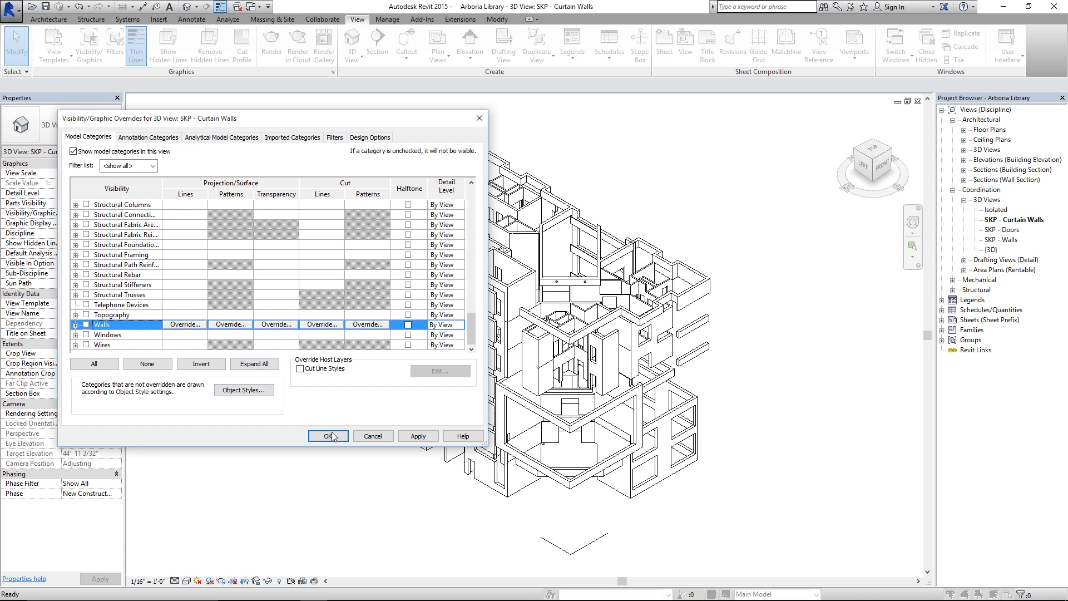
{"action": "left_click", "coordinate": [331, 437]}
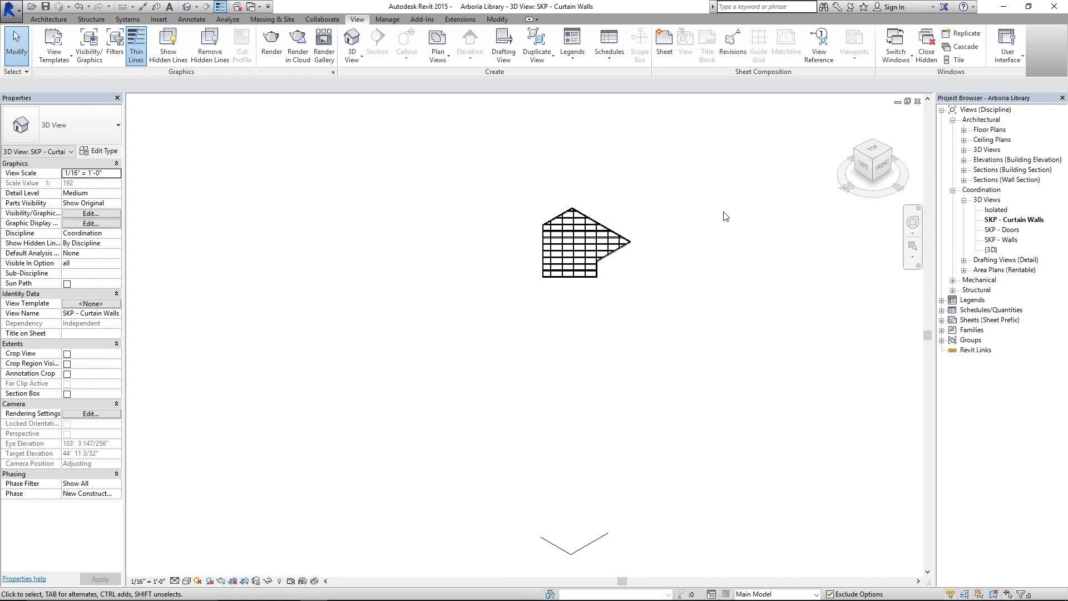
{"action": "scroll", "coordinate": [602, 262], "scroll_direction": "up", "scroll_amount": 5}
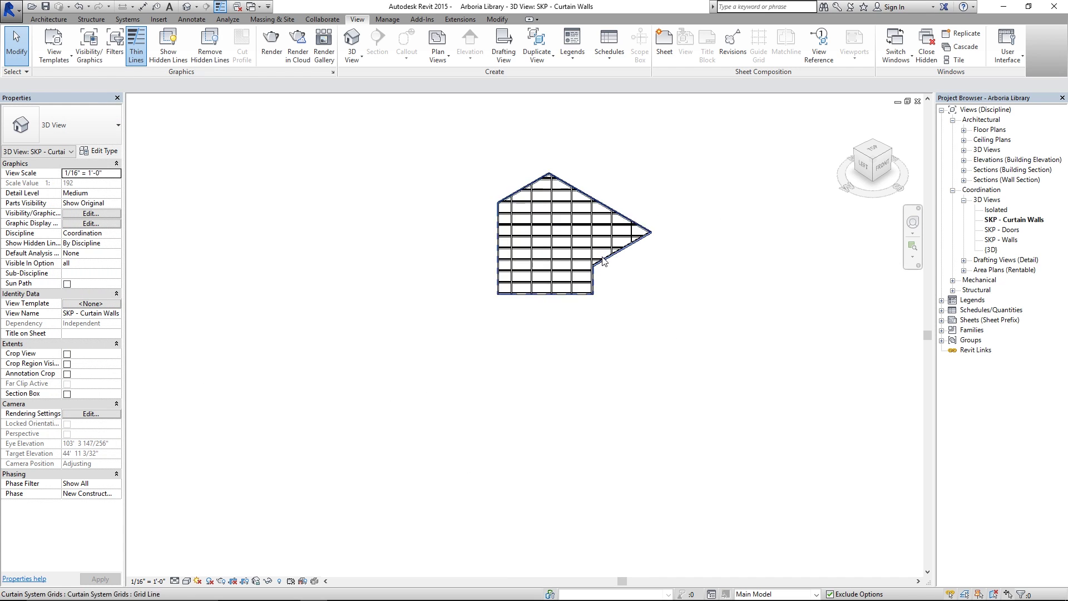
{"action": "scroll", "coordinate": [603, 264], "scroll_direction": "up", "scroll_amount": 3}
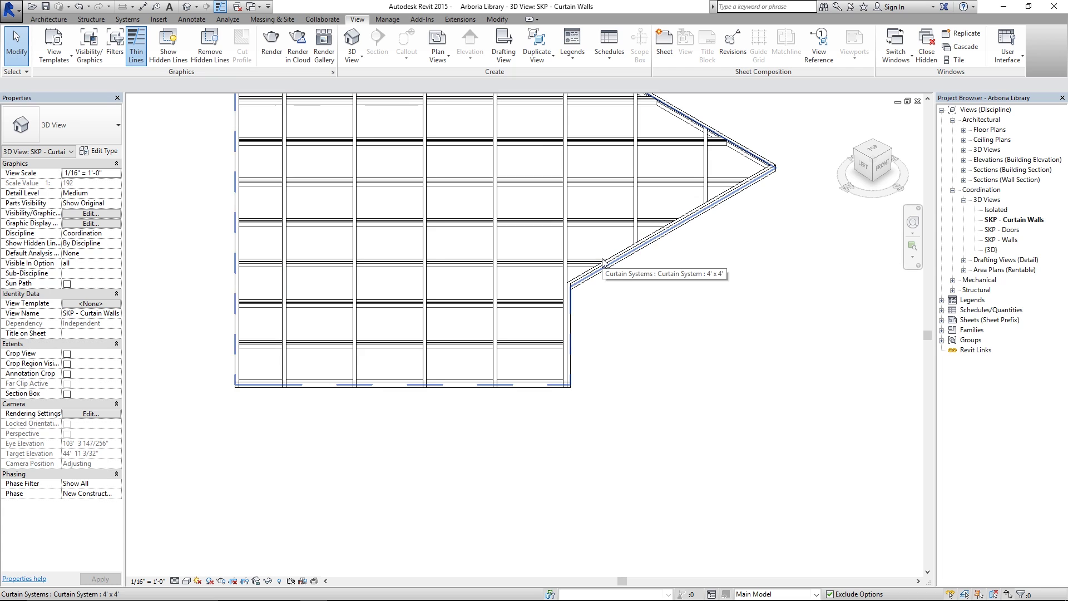
{"action": "left_click", "coordinate": [875, 164]}
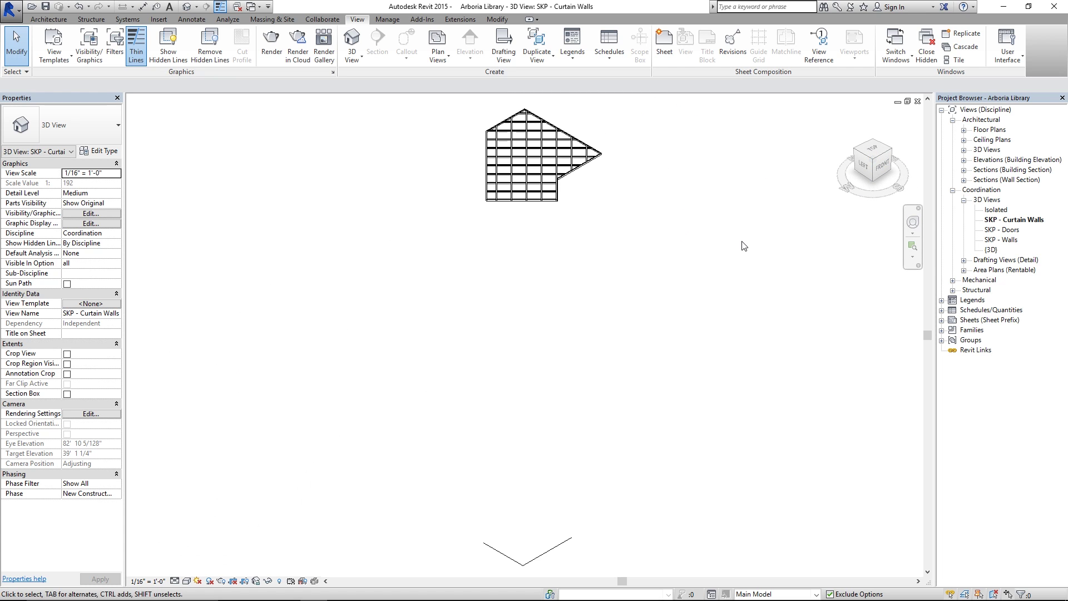
{"action": "double_click", "coordinate": [995, 209]}
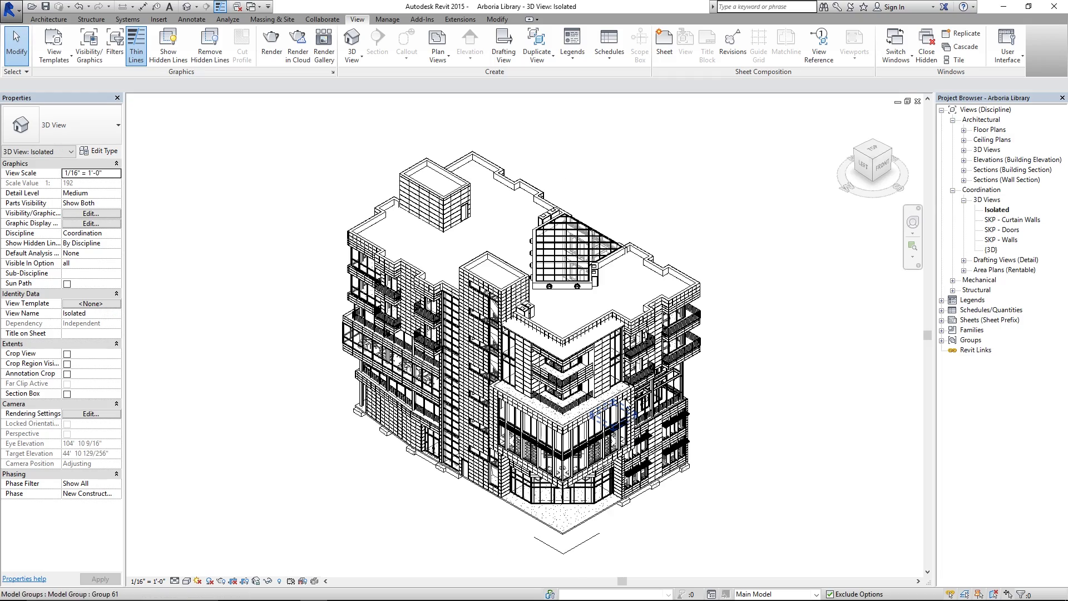
{"action": "scroll", "coordinate": [584, 371], "scroll_direction": "up", "scroll_amount": 3}
{"action": "scroll", "coordinate": [552, 382], "scroll_direction": "up", "scroll_amount": 3}
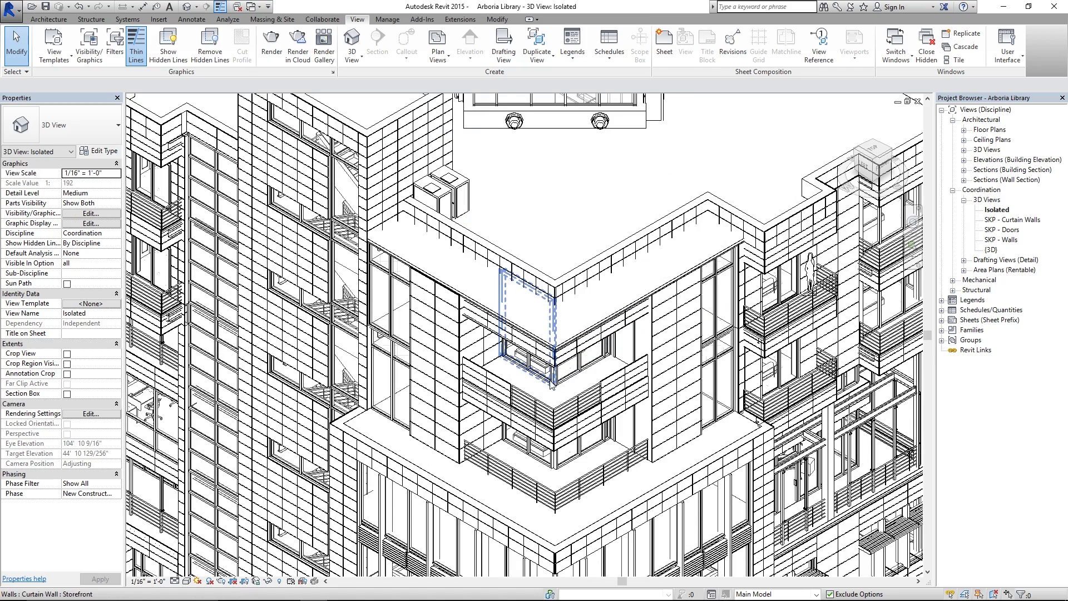
{"action": "left_click", "coordinate": [873, 163]}
{"action": "key", "text": "ctrl+Tab"}
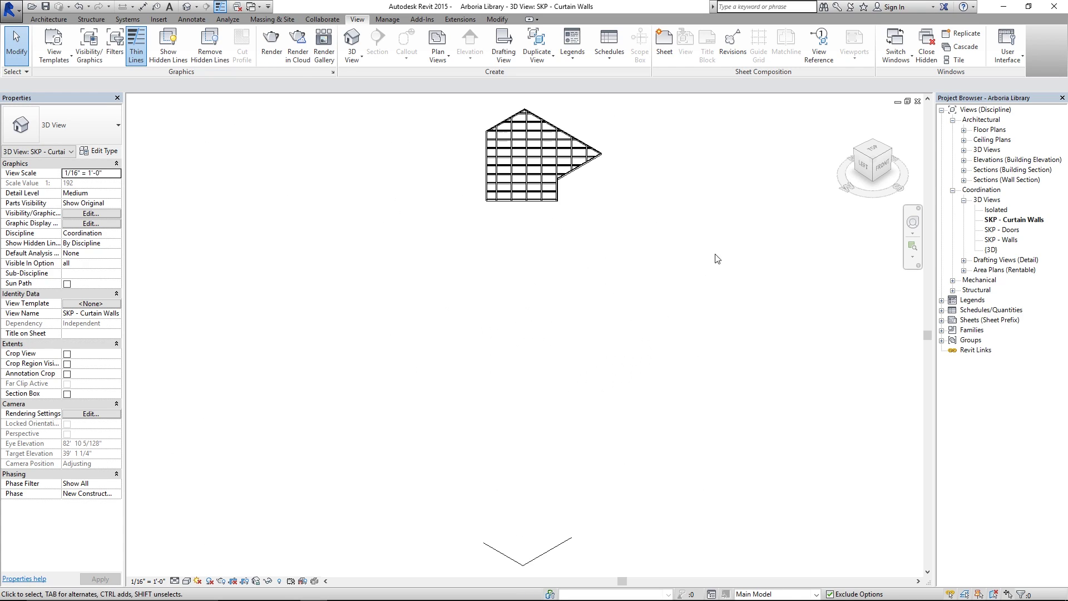
{"action": "key", "text": "v"}
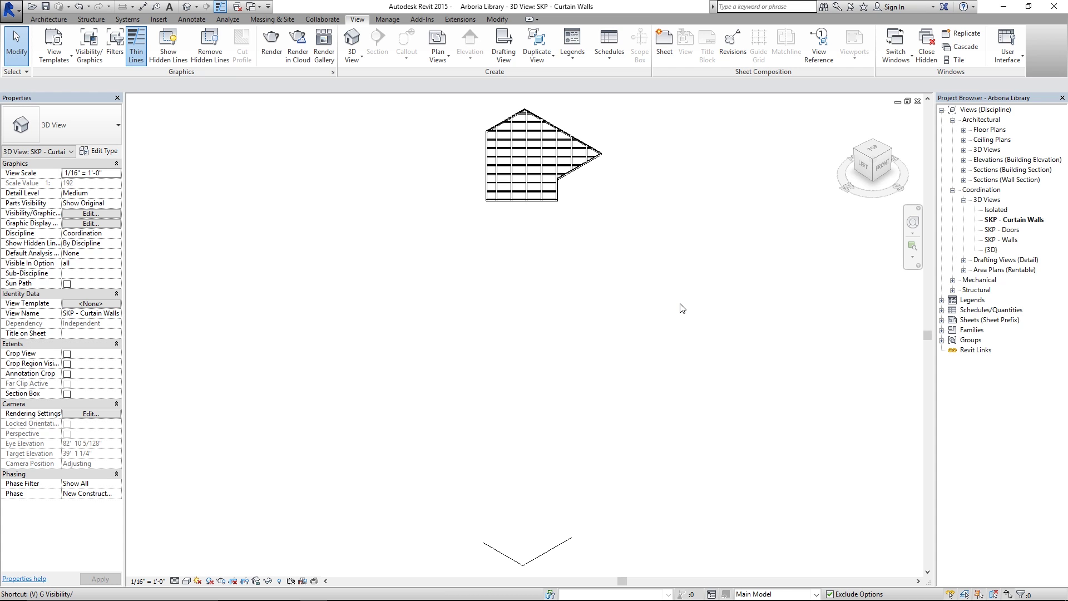
- Turn the Walls category back on via VG, then select an interior wall
{"action": "key", "text": "g"}
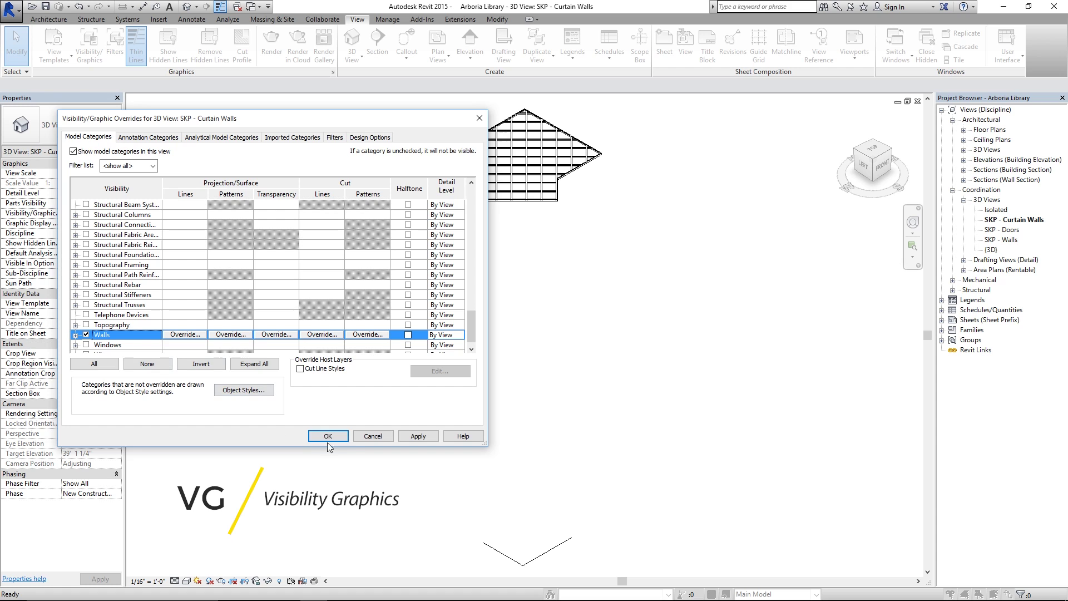
{"action": "left_click", "coordinate": [328, 436]}
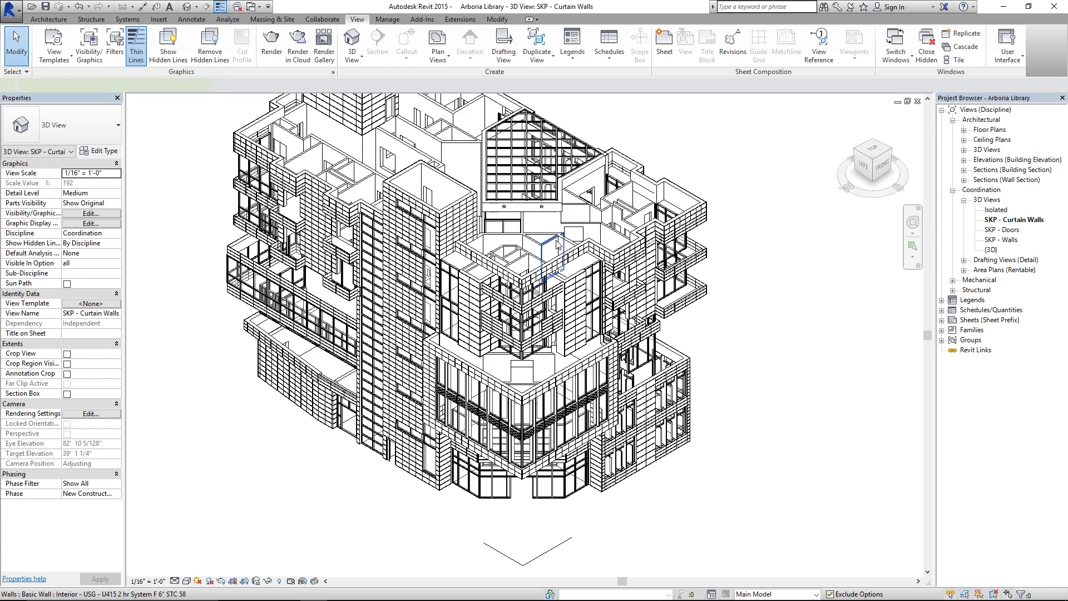
{"action": "left_click", "coordinate": [557, 244]}
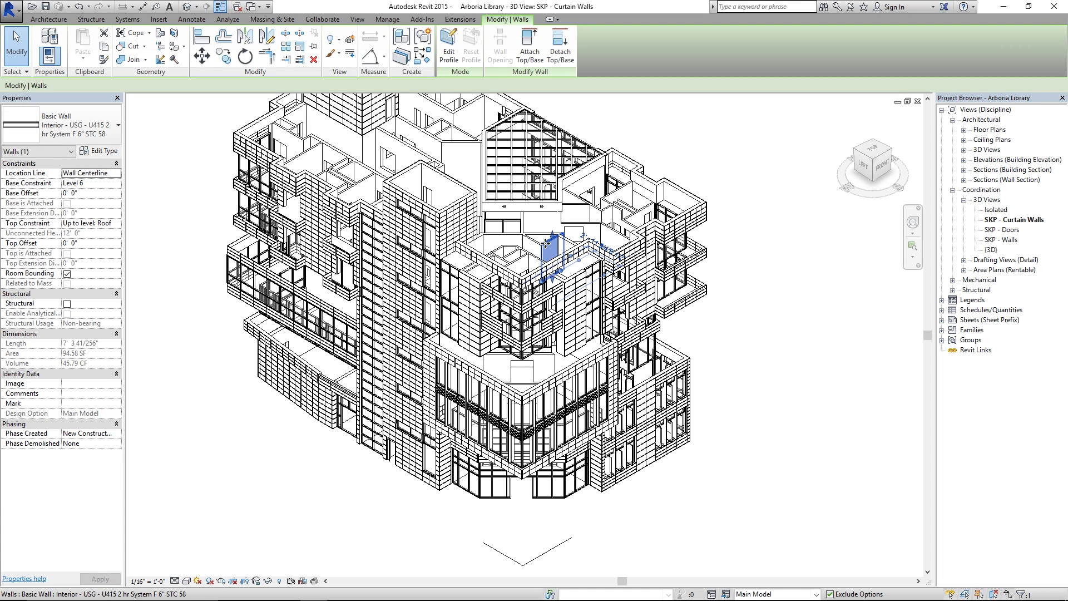
- Select all 92 visible USG U415 interior walls and hide them in this view
{"action": "right_click", "coordinate": [544, 245]}
{"action": "mouse_move", "coordinate": [616, 393]}
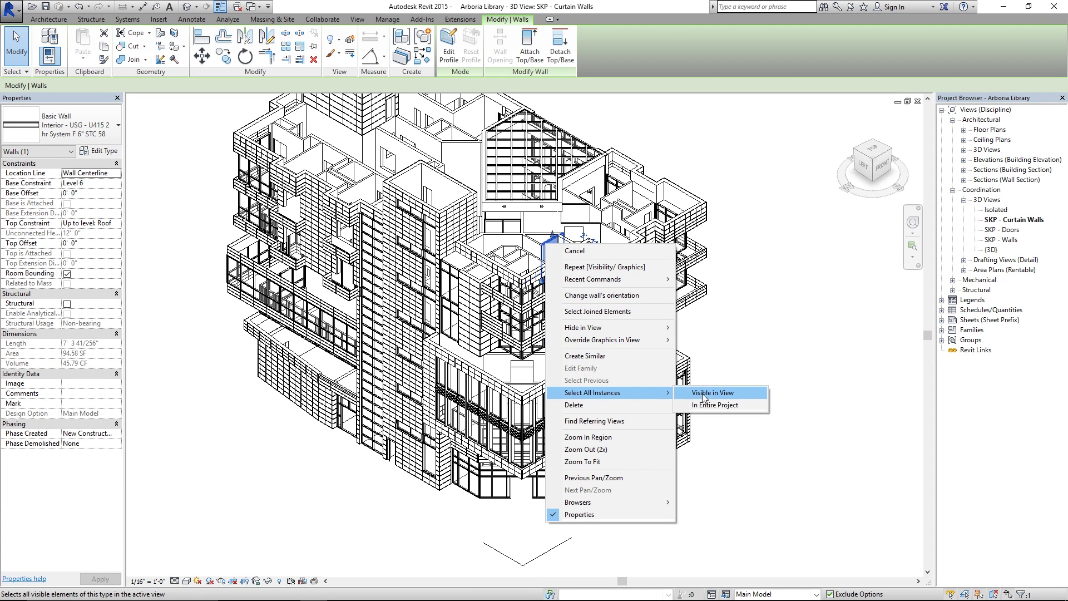
{"action": "left_click", "coordinate": [709, 392]}
{"action": "right_click", "coordinate": [551, 242]}
{"action": "mouse_move", "coordinate": [588, 326]}
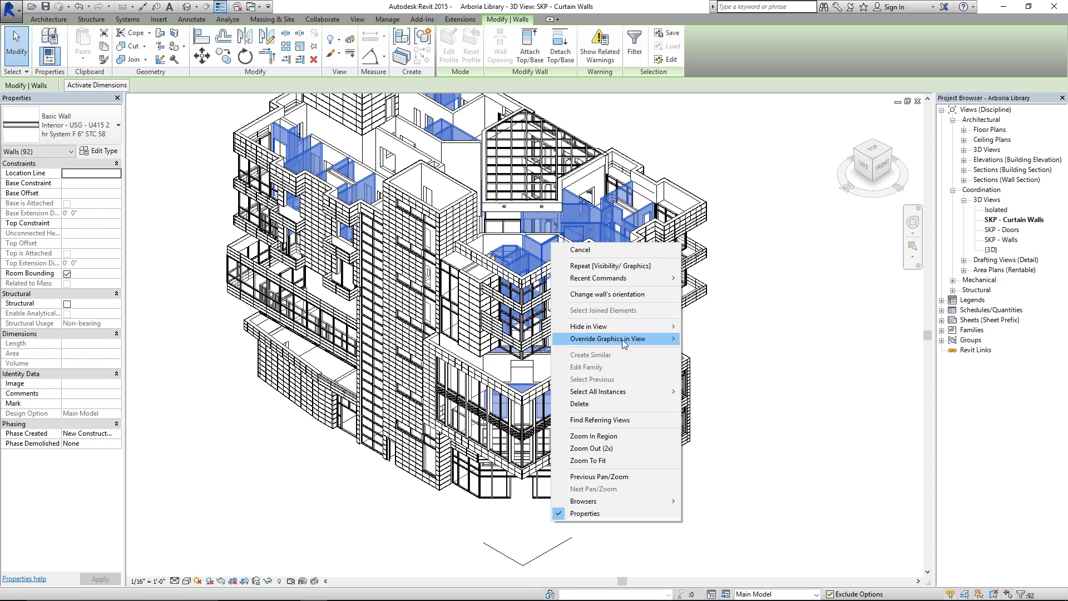
{"action": "left_click", "coordinate": [701, 327]}
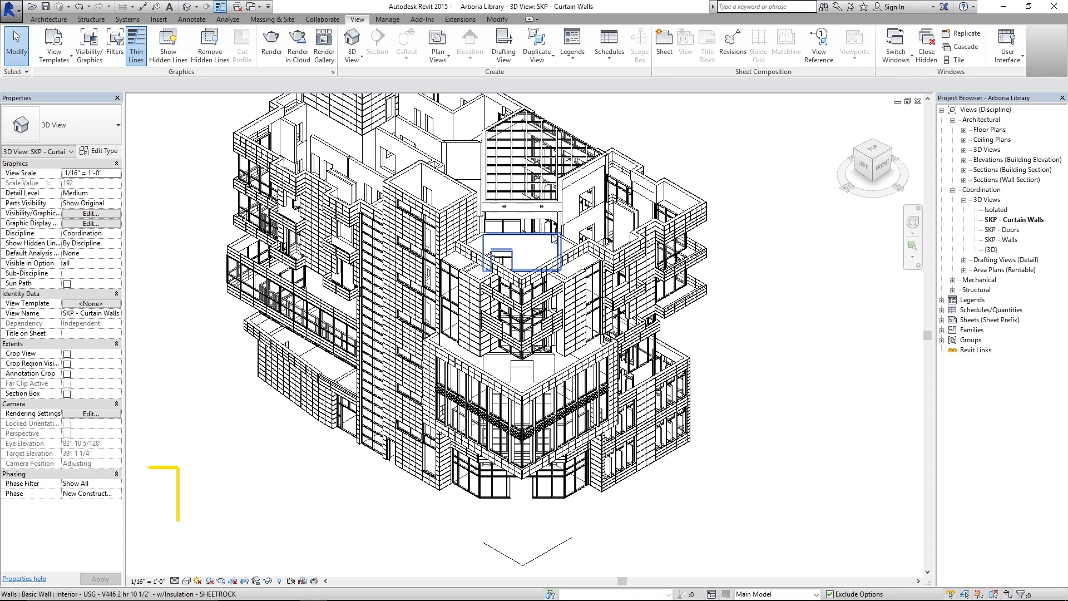
- Hide the remaining plain interior walls from the Curtain Walls view
{"action": "left_click", "coordinate": [550, 240]}
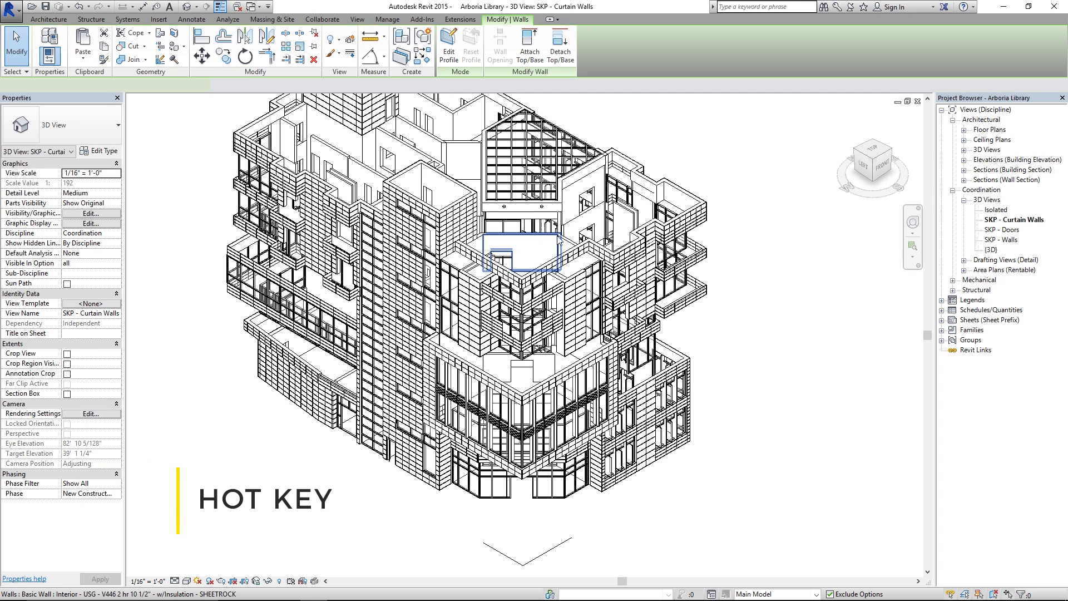
{"action": "key", "text": "s"}
{"action": "key", "text": "a"}
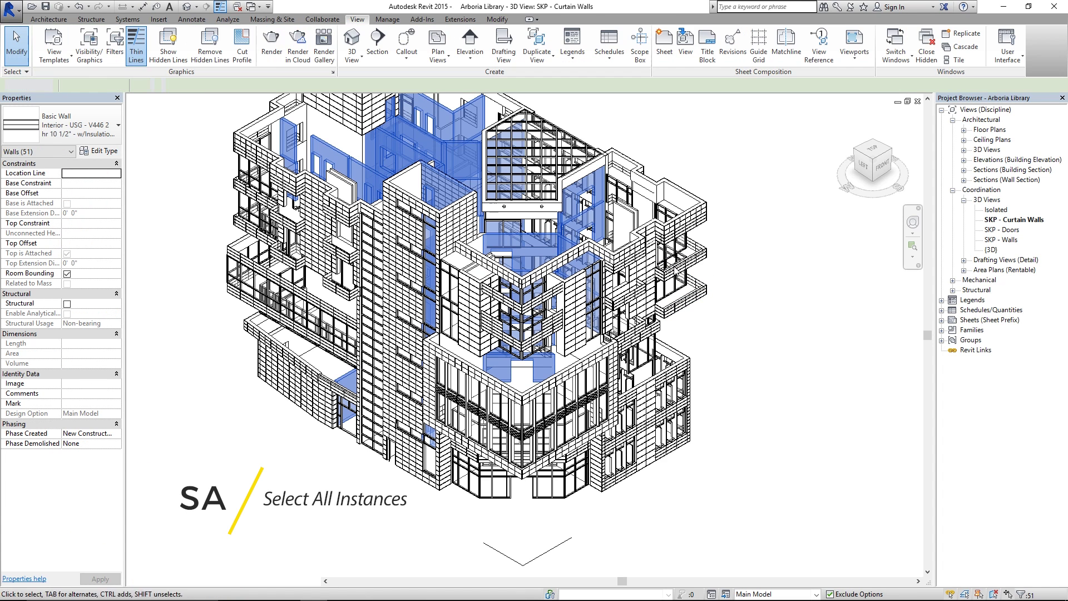
{"action": "key", "text": "e"}
{"action": "key", "text": "h"}
{"action": "left_click", "coordinate": [622, 221]}
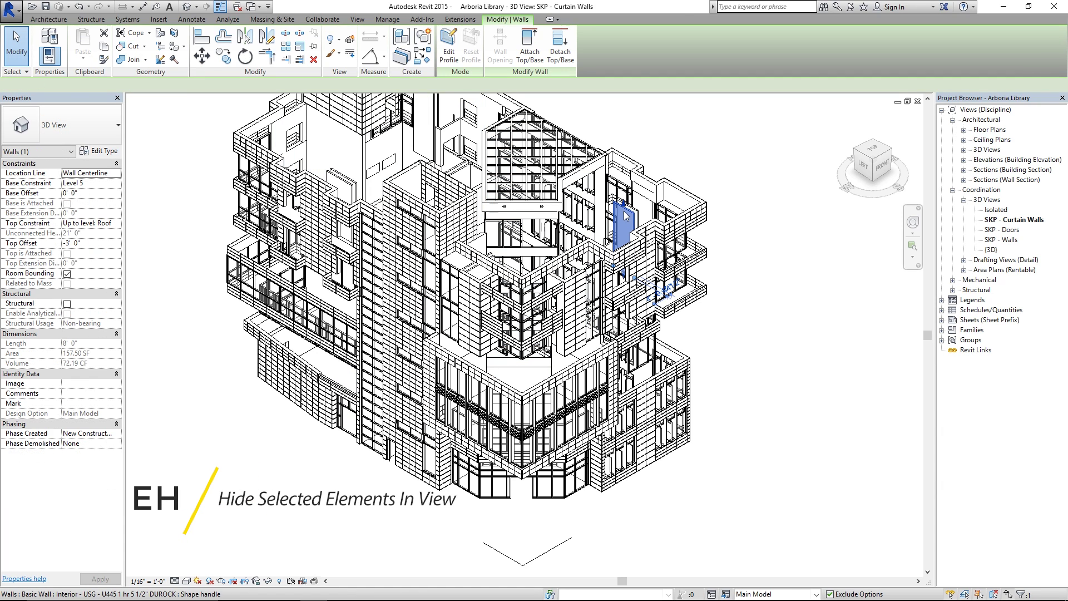
{"action": "key", "text": "e"}
{"action": "key", "text": "h"}
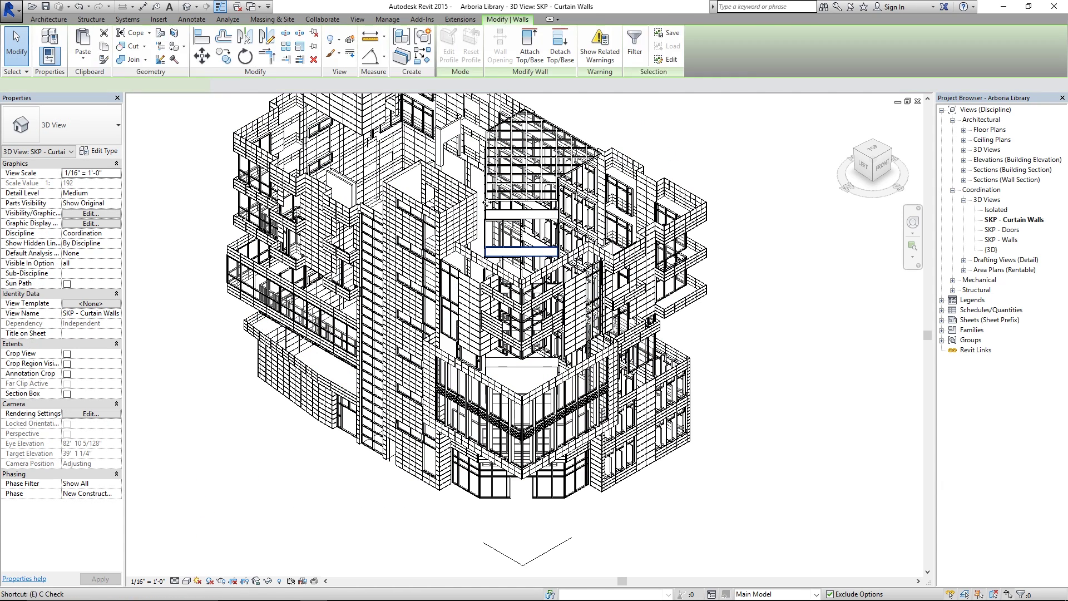
{"action": "left_click", "coordinate": [405, 309]}
{"action": "left_click", "coordinate": [470, 148]}
{"action": "key", "text": "e"}
{"action": "key", "text": "h"}
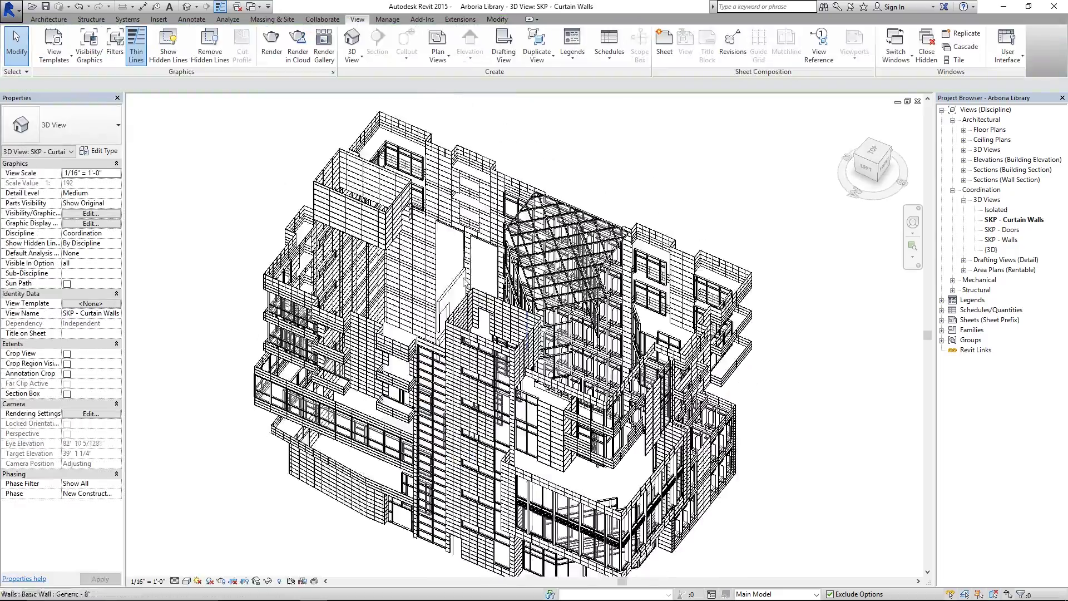
- Orbit the building and set the visual style to Shaded
{"action": "middle_click_drag", "start_coordinate": [500, 334], "coordinate": [474, 264], "text": "shift"}
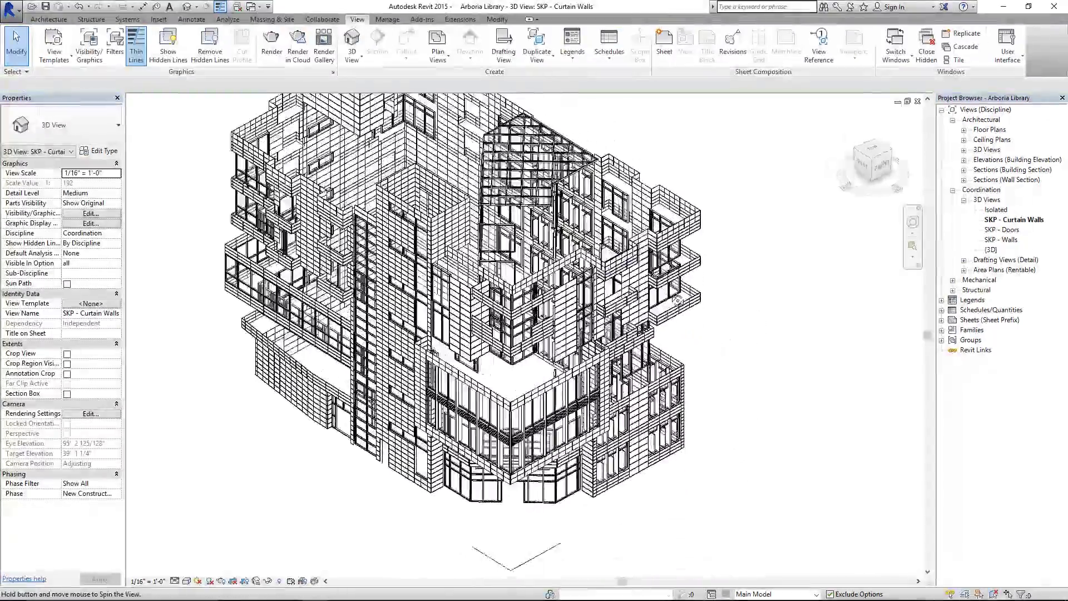
{"action": "middle_click_drag", "start_coordinate": [475, 264], "coordinate": [314, 526], "text": "shift"}
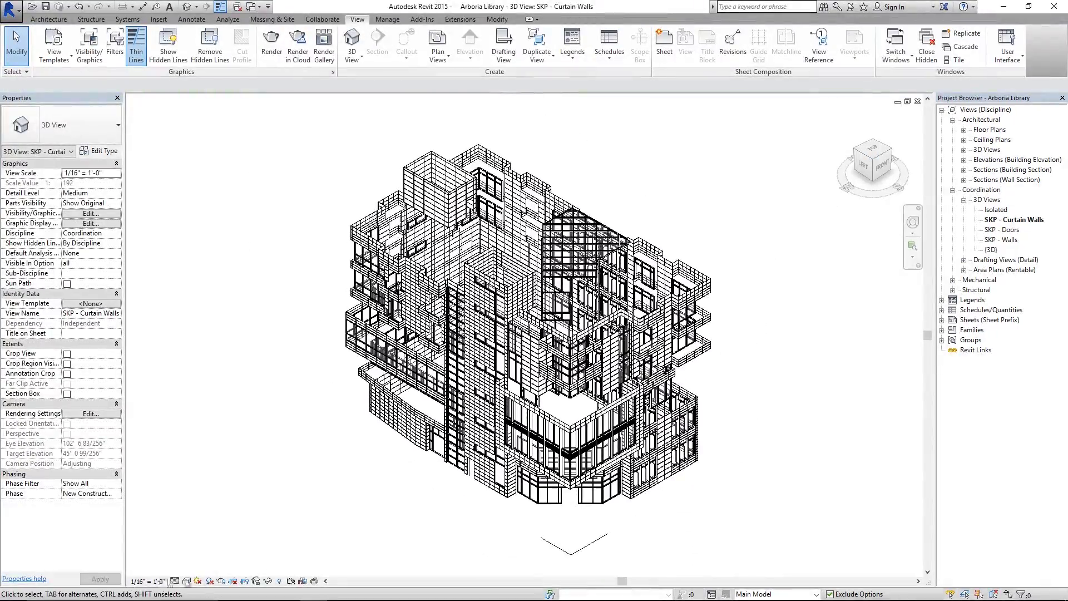
{"action": "left_click", "coordinate": [196, 582]}
{"action": "left_click", "coordinate": [207, 540]}
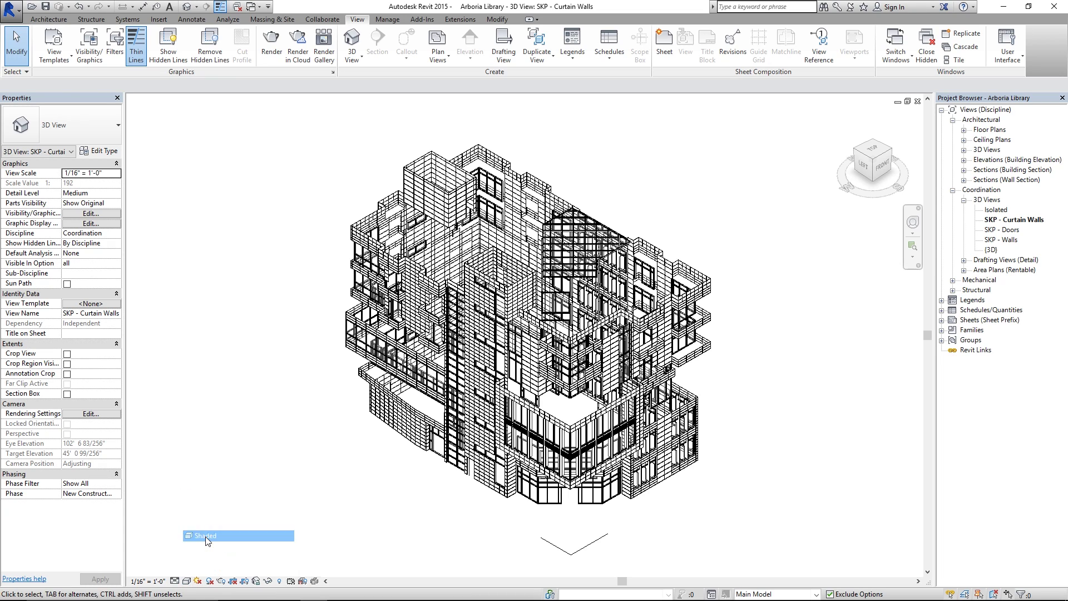
{"action": "scroll", "coordinate": [592, 420], "scroll_direction": "up", "scroll_amount": 3}
{"action": "scroll", "coordinate": [594, 451], "scroll_direction": "up", "scroll_amount": 3}
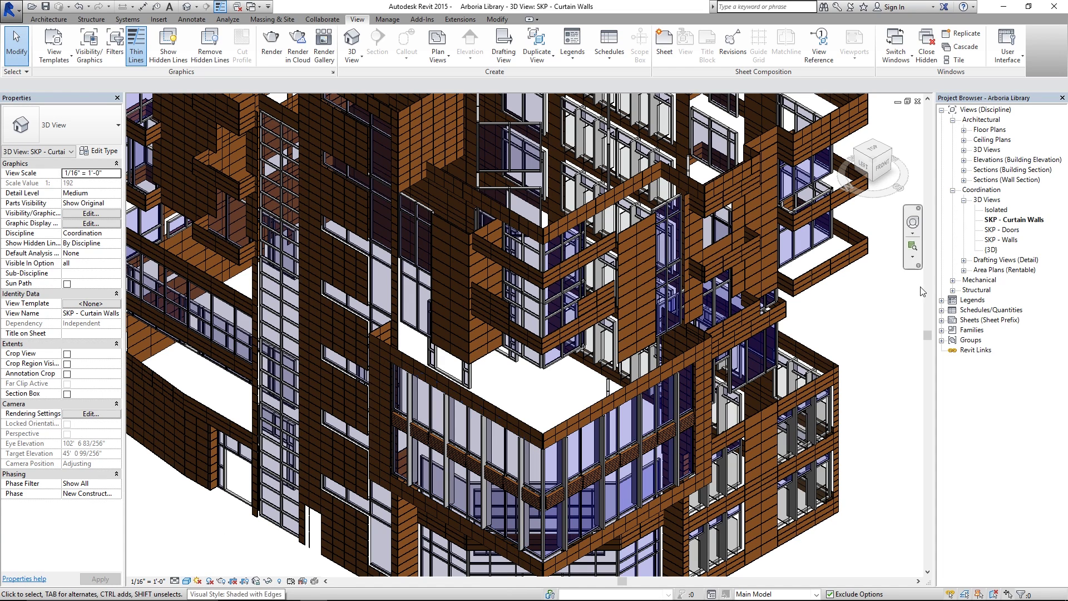
- Duplicate the Curtain Walls view and name the copy SKP - Mullions
{"action": "right_click", "coordinate": [1018, 221]}
{"action": "mouse_move", "coordinate": [959, 302]}
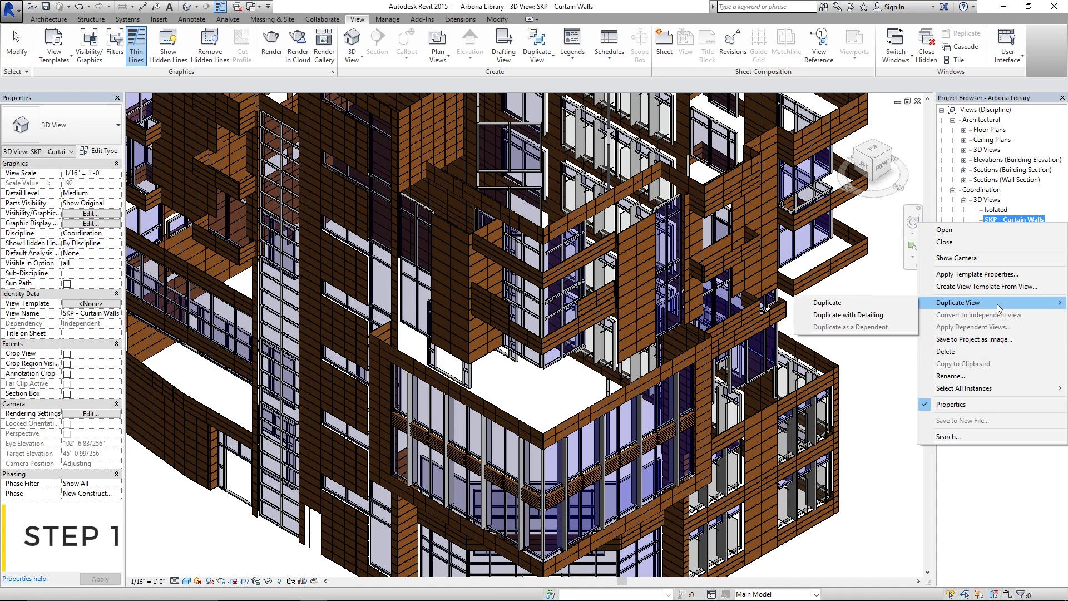
{"action": "left_click", "coordinate": [834, 299]}
{"action": "left_click", "coordinate": [186, 580]}
{"action": "left_click", "coordinate": [212, 524]}
{"action": "right_click", "coordinate": [1014, 230]}
{"action": "left_click", "coordinate": [967, 392]}
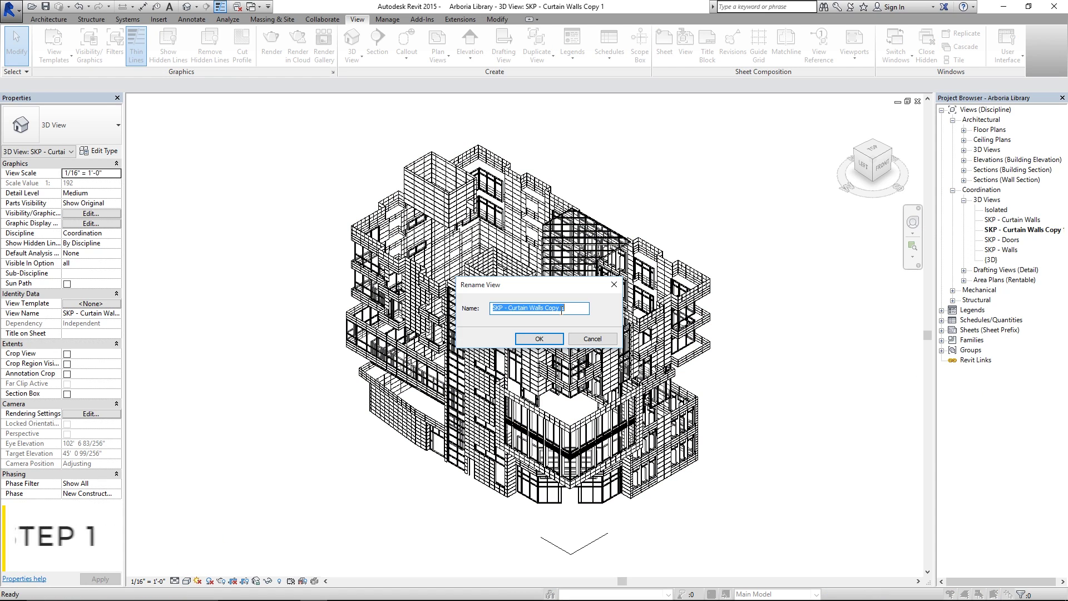
{"action": "type", "text": "SKP - Mullions"}
{"action": "key", "text": "Return"}
- Turn off Curtain Panels in Visibility/Graphics, inspect the mullions, then duplicate the view again
{"action": "key", "text": "v"}
{"action": "key", "text": "g"}
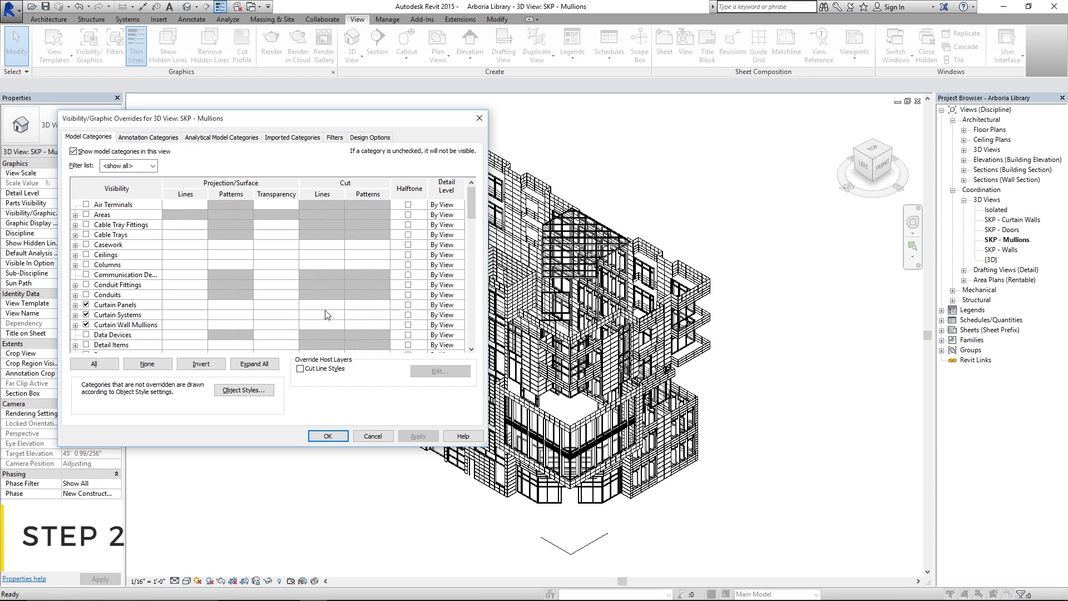
{"action": "left_click", "coordinate": [157, 303]}
{"action": "left_click", "coordinate": [331, 437]}
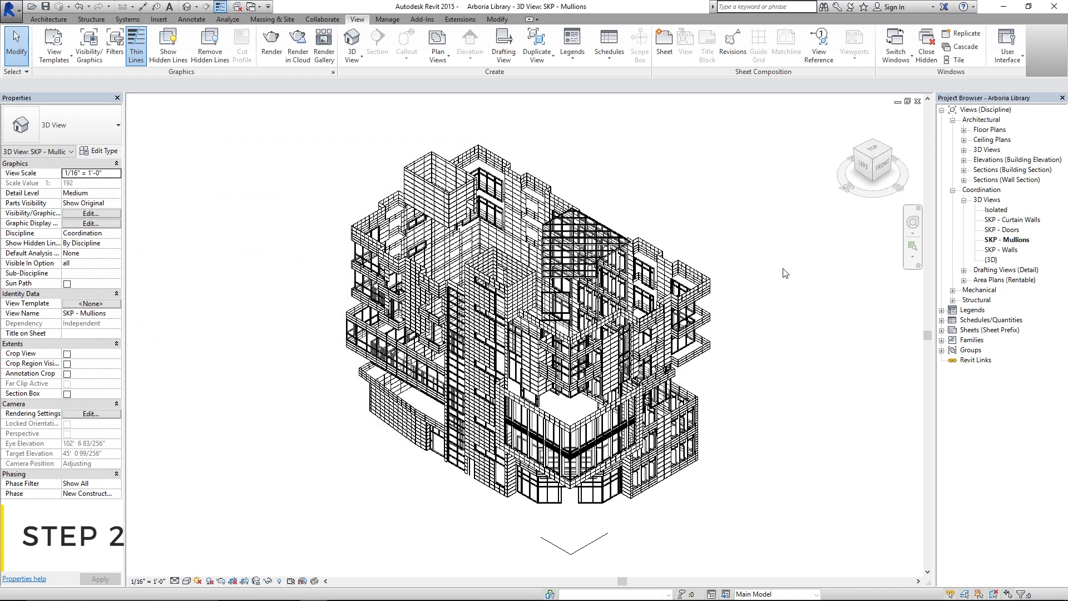
{"action": "scroll", "coordinate": [630, 325], "scroll_direction": "up", "scroll_amount": 5}
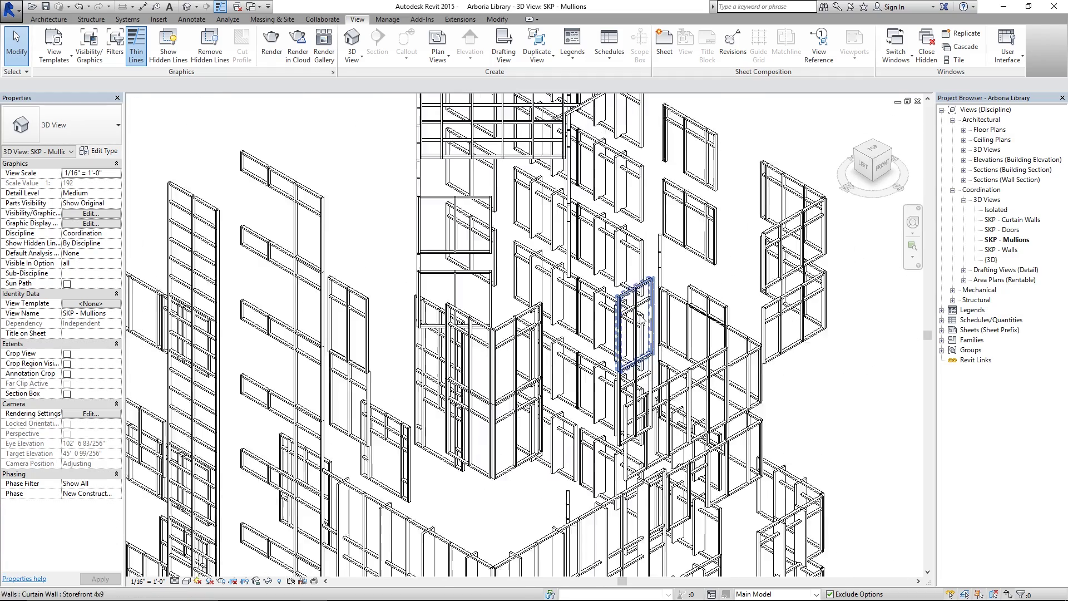
{"action": "middle_click_drag", "start_coordinate": [626, 322], "coordinate": [684, 317], "text": "shift"}
{"action": "scroll", "coordinate": [534, 334], "scroll_direction": "down", "scroll_amount": 5}
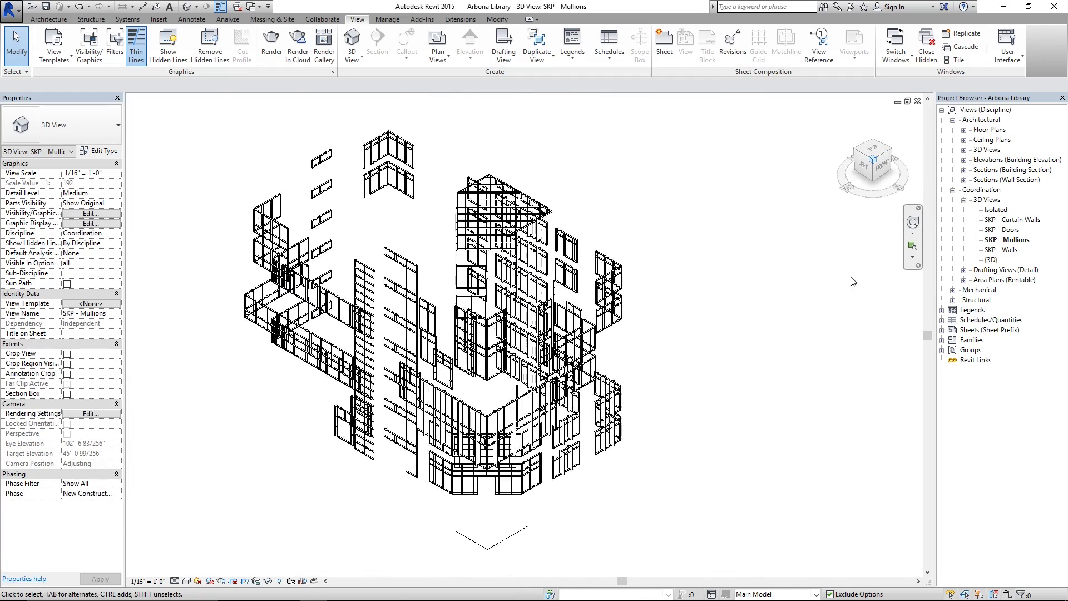
{"action": "left_click", "coordinate": [813, 303]}
- Name the copy SKP - Curtain Walls Glass and hide a first solid wall
{"action": "key", "text": "F2"}
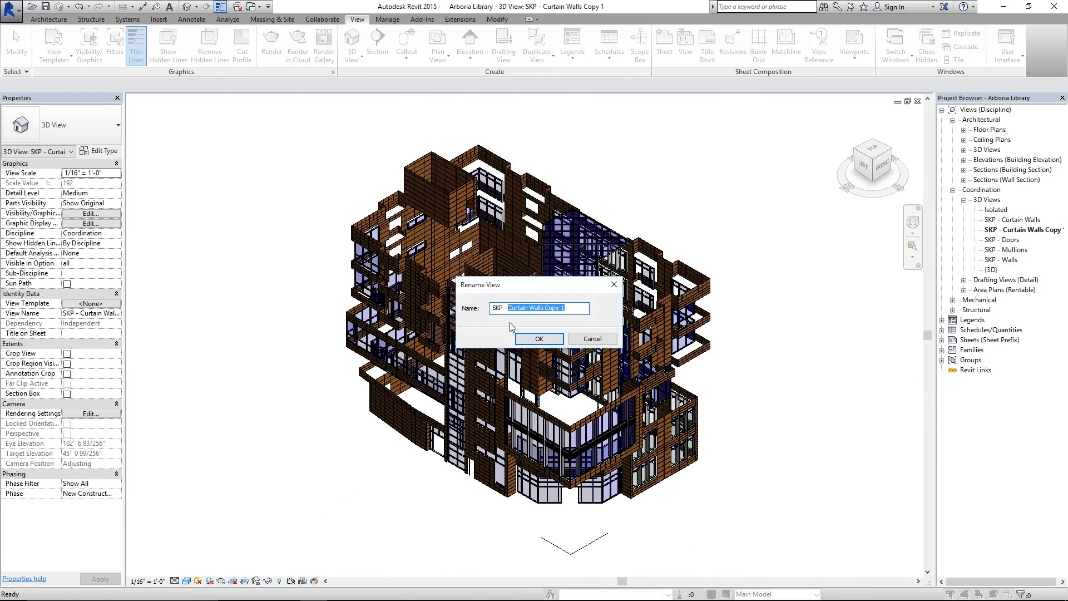
{"action": "type", "text": "lass"}
{"action": "key", "text": "Return"}
{"action": "scroll", "coordinate": [547, 528], "scroll_direction": "up", "scroll_amount": 3}
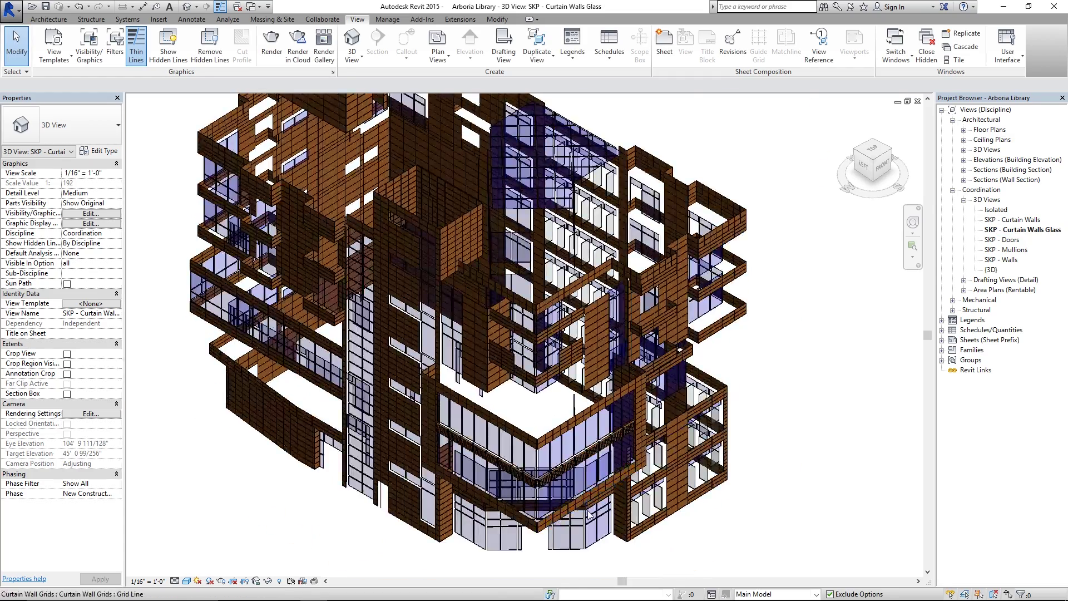
{"action": "scroll", "coordinate": [547, 528], "scroll_direction": "up", "scroll_amount": 3}
{"action": "scroll", "coordinate": [546, 528], "scroll_direction": "down", "scroll_amount": 5}
{"action": "left_click", "coordinate": [546, 528]}
{"action": "key", "text": "v"}
{"action": "key", "text": "h"}
{"action": "scroll", "coordinate": [653, 301], "scroll_direction": "up", "scroll_amount": 3}
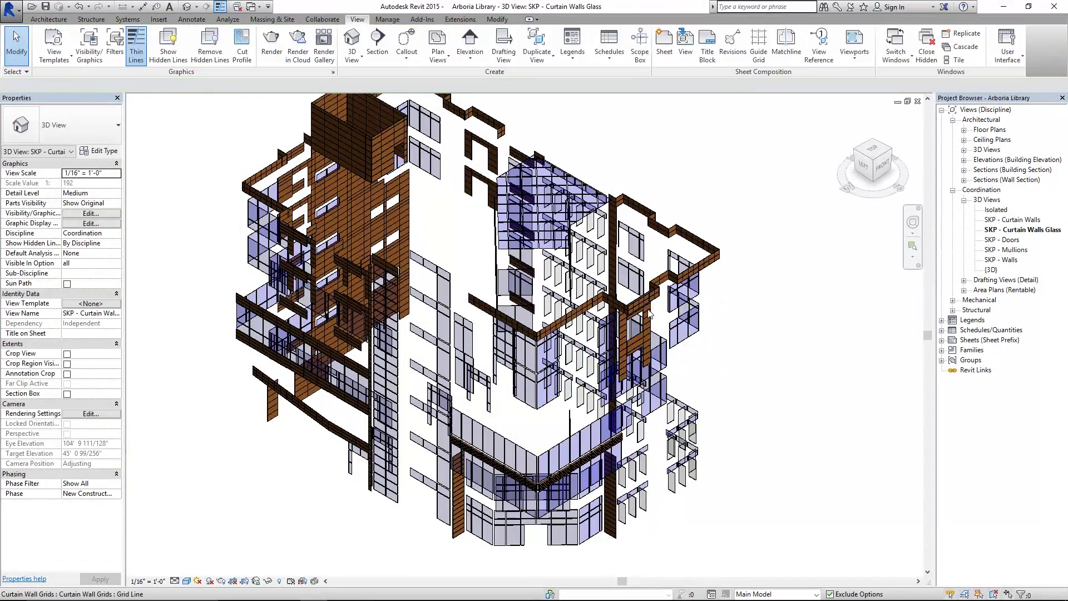
{"action": "scroll", "coordinate": [651, 418], "scroll_direction": "up", "scroll_amount": 2}
- Select and hide the leftover solid walls among the glass panels
{"action": "left_click", "coordinate": [668, 501]}
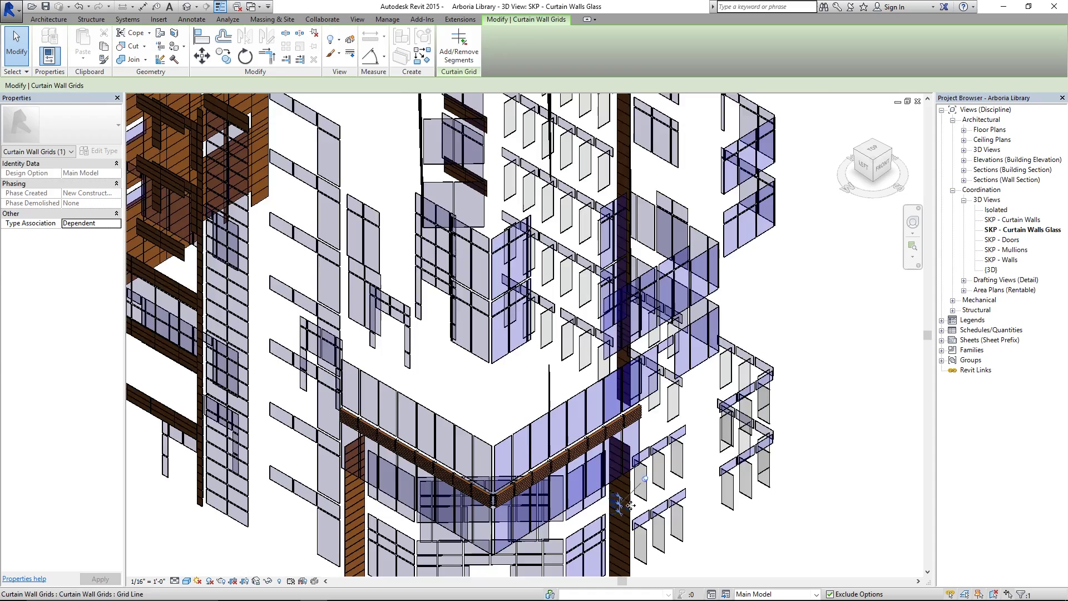
{"action": "scroll", "coordinate": [651, 453], "scroll_direction": "up", "scroll_amount": 2}
{"action": "left_click", "coordinate": [650, 452]}
{"action": "scroll", "coordinate": [651, 454], "scroll_direction": "down", "scroll_amount": 3}
{"action": "scroll", "coordinate": [522, 149], "scroll_direction": "down", "scroll_amount": 3}
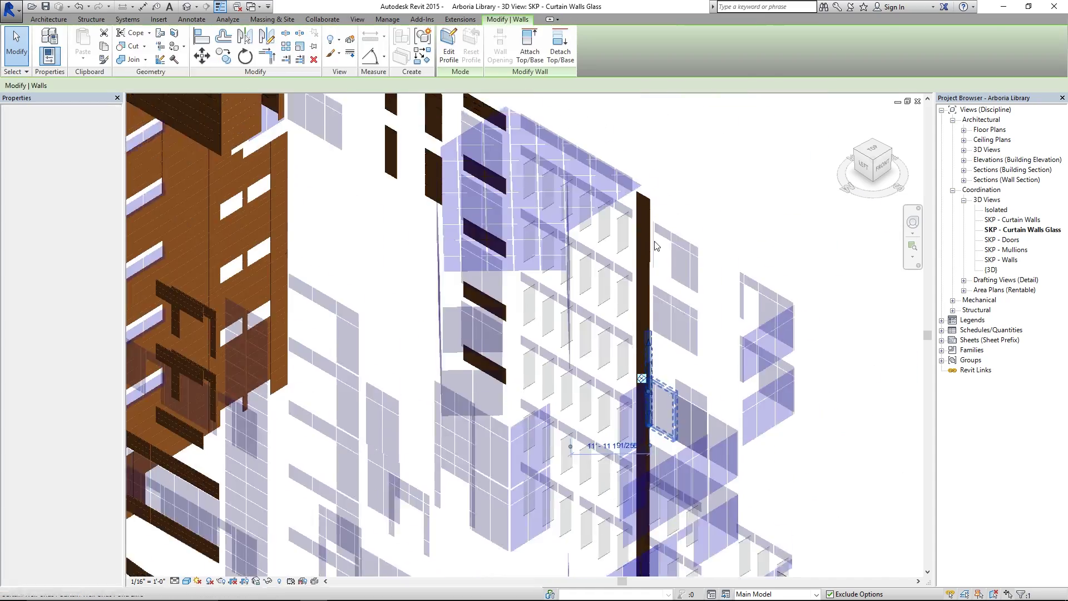
{"action": "scroll", "coordinate": [523, 148], "scroll_direction": "up", "scroll_amount": 2}
{"action": "left_click", "coordinate": [501, 250]}
{"action": "scroll", "coordinate": [500, 250], "scroll_direction": "down", "scroll_amount": 2}
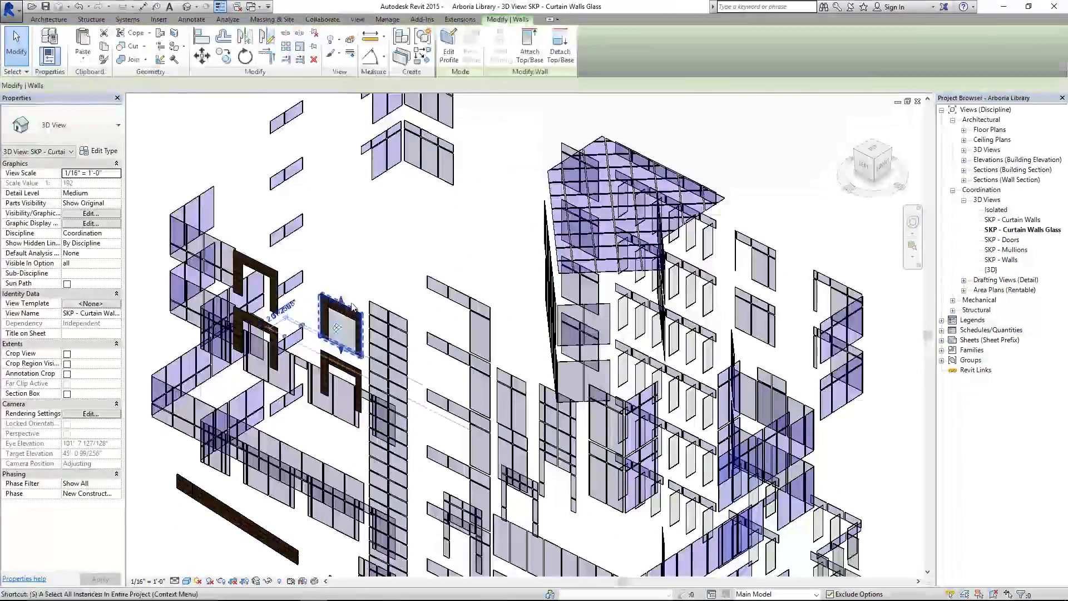
{"action": "key", "text": "v"}
{"action": "key", "text": "h"}
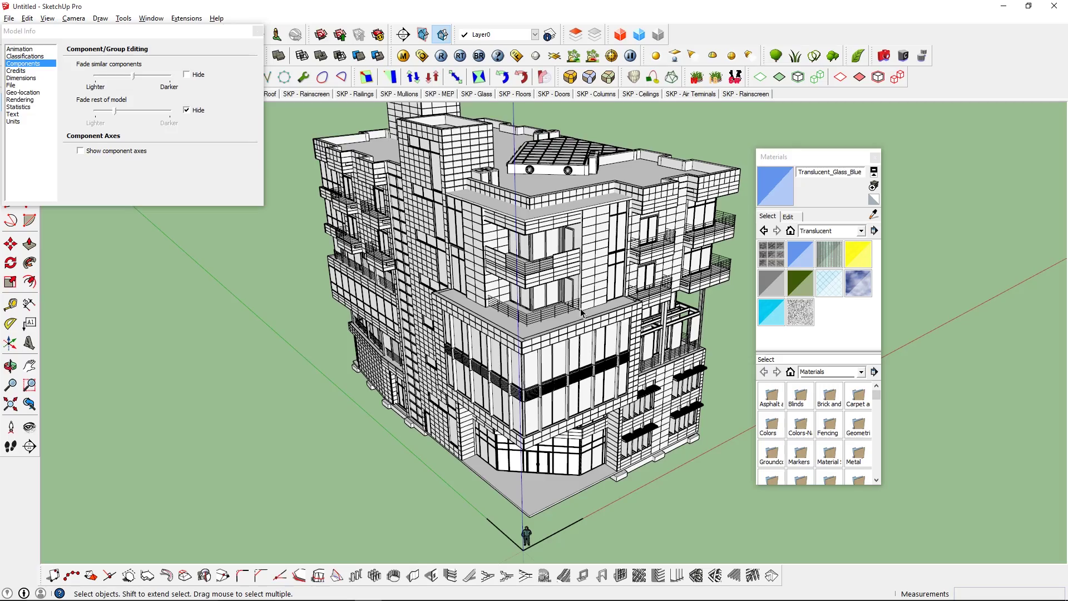
{"action": "scroll", "coordinate": [570, 366], "scroll_direction": "up", "scroll_amount": 2}
{"action": "scroll", "coordinate": [559, 371], "scroll_direction": "up", "scroll_amount": 2}
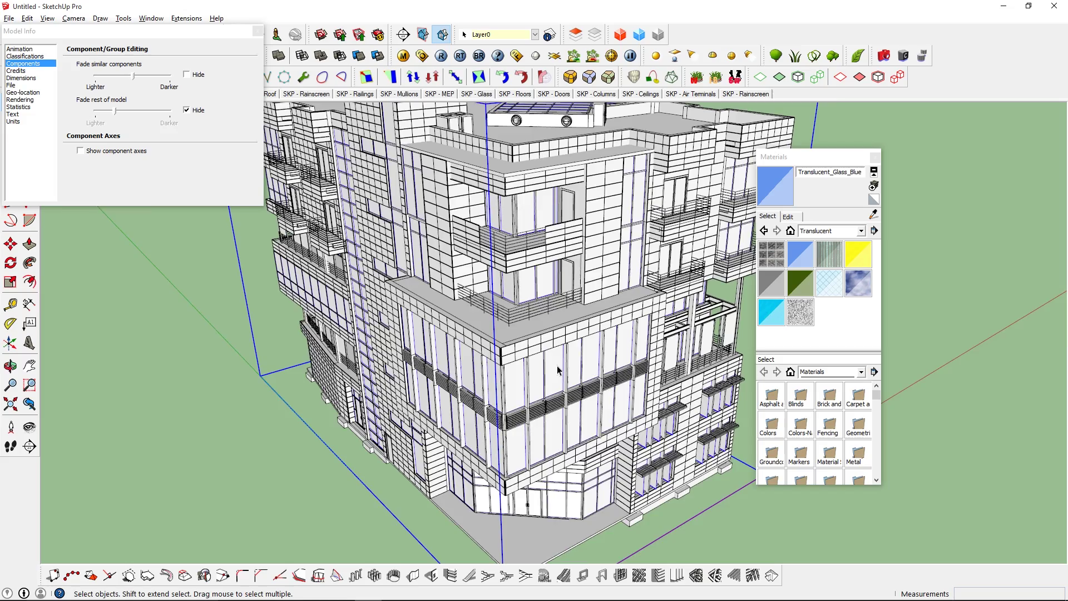
{"action": "scroll", "coordinate": [556, 373], "scroll_direction": "up", "scroll_amount": 2}
{"action": "scroll", "coordinate": [555, 372], "scroll_direction": "up", "scroll_amount": 2}
{"action": "scroll", "coordinate": [519, 314], "scroll_direction": "up", "scroll_amount": 2}
{"action": "scroll", "coordinate": [522, 343], "scroll_direction": "up", "scroll_amount": 2}
- Paint the glass panels with Translucent_Glass_Blue using the Paint Bucket, then orbit the model
{"action": "key", "text": "b"}
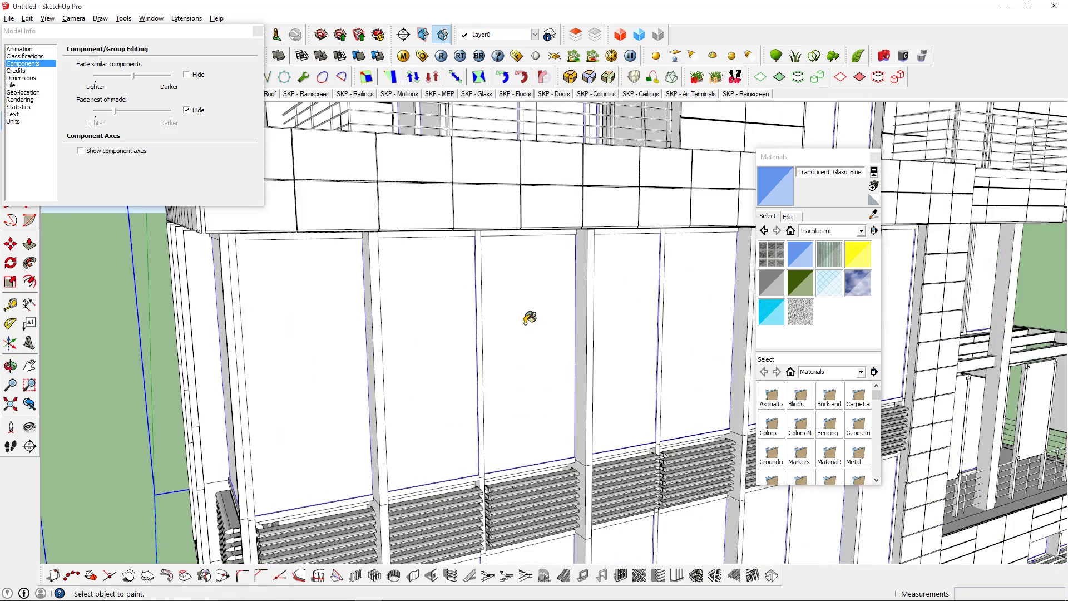
{"action": "left_click", "coordinate": [529, 318]}
{"action": "scroll", "coordinate": [529, 317], "scroll_direction": "down", "scroll_amount": 2}
{"action": "scroll", "coordinate": [528, 315], "scroll_direction": "down", "scroll_amount": 2}
{"action": "scroll", "coordinate": [529, 316], "scroll_direction": "down", "scroll_amount": 2}
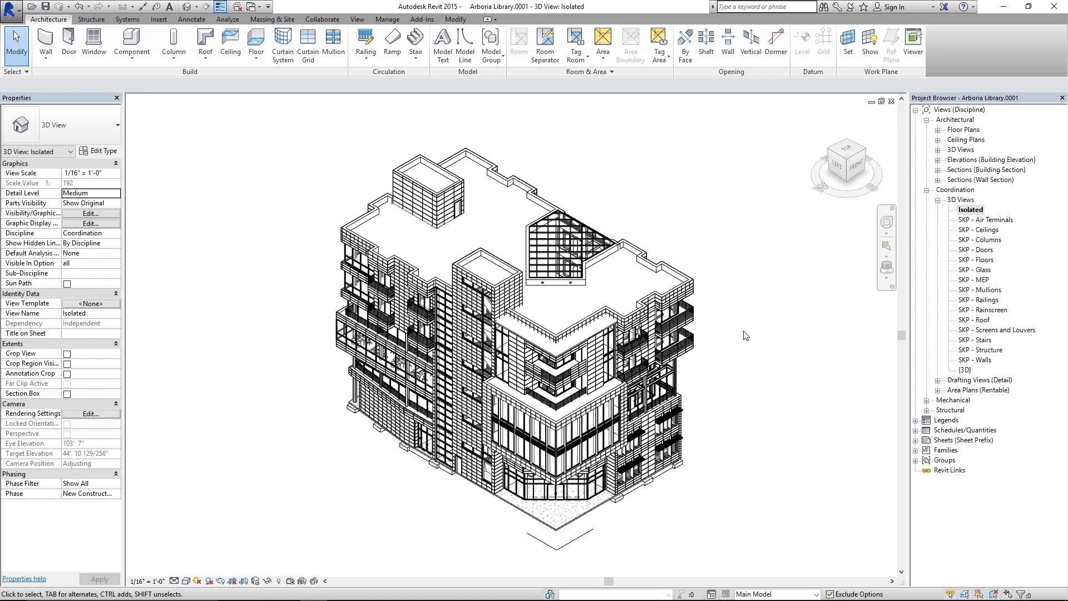
{"action": "middle_click_drag", "start_coordinate": [745, 335], "coordinate": [748, 331], "text": "shift"}
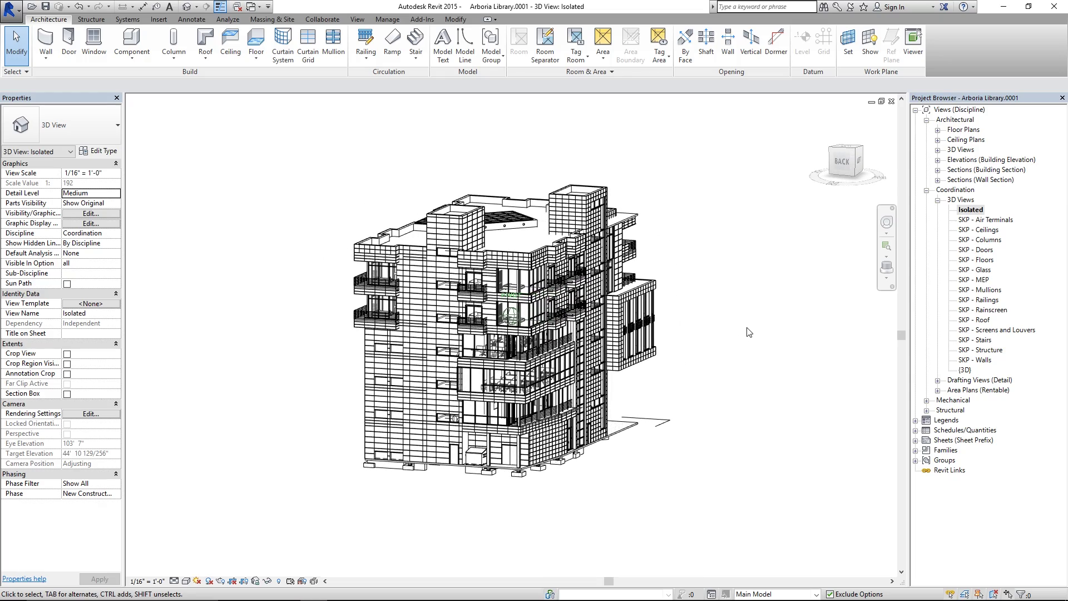
{"action": "scroll", "coordinate": [697, 370], "scroll_direction": "up", "scroll_amount": 1}
{"action": "scroll", "coordinate": [697, 371], "scroll_direction": "up", "scroll_amount": 1}
{"action": "scroll", "coordinate": [697, 370], "scroll_direction": "up", "scroll_amount": 1}
{"action": "scroll", "coordinate": [696, 370], "scroll_direction": "up", "scroll_amount": 2}
{"action": "scroll", "coordinate": [696, 371], "scroll_direction": "up", "scroll_amount": 1}
{"action": "scroll", "coordinate": [696, 371], "scroll_direction": "up", "scroll_amount": 1}
{"action": "scroll", "coordinate": [698, 368], "scroll_direction": "up", "scroll_amount": 2}
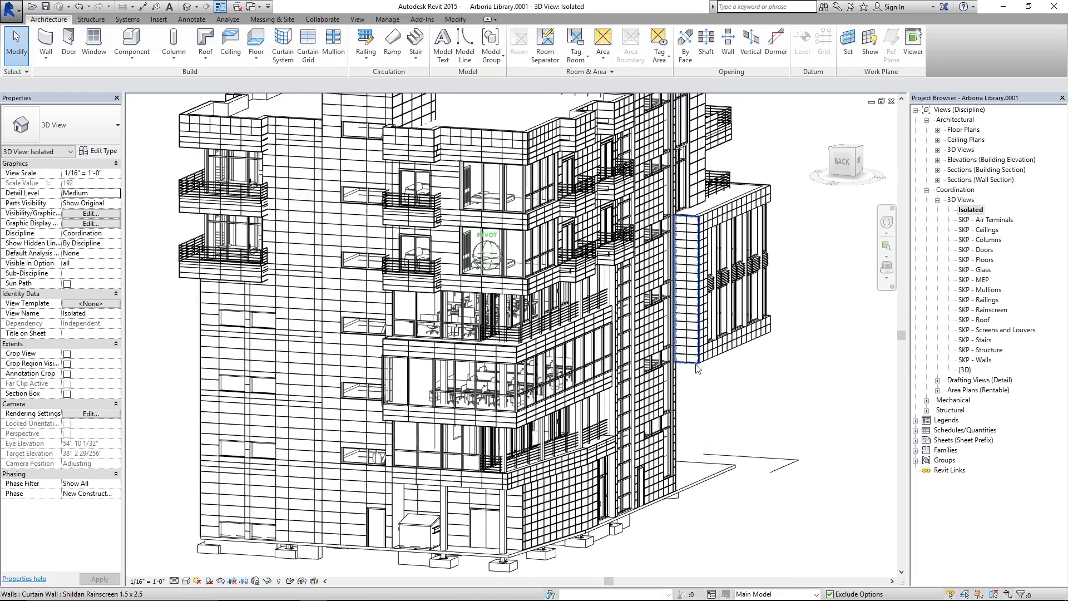
{"action": "scroll", "coordinate": [698, 368], "scroll_direction": "up", "scroll_amount": 2}
{"action": "scroll", "coordinate": [698, 367], "scroll_direction": "up", "scroll_amount": 1}
{"action": "scroll", "coordinate": [699, 367], "scroll_direction": "up", "scroll_amount": 1}
{"action": "scroll", "coordinate": [699, 367], "scroll_direction": "up", "scroll_amount": 1}
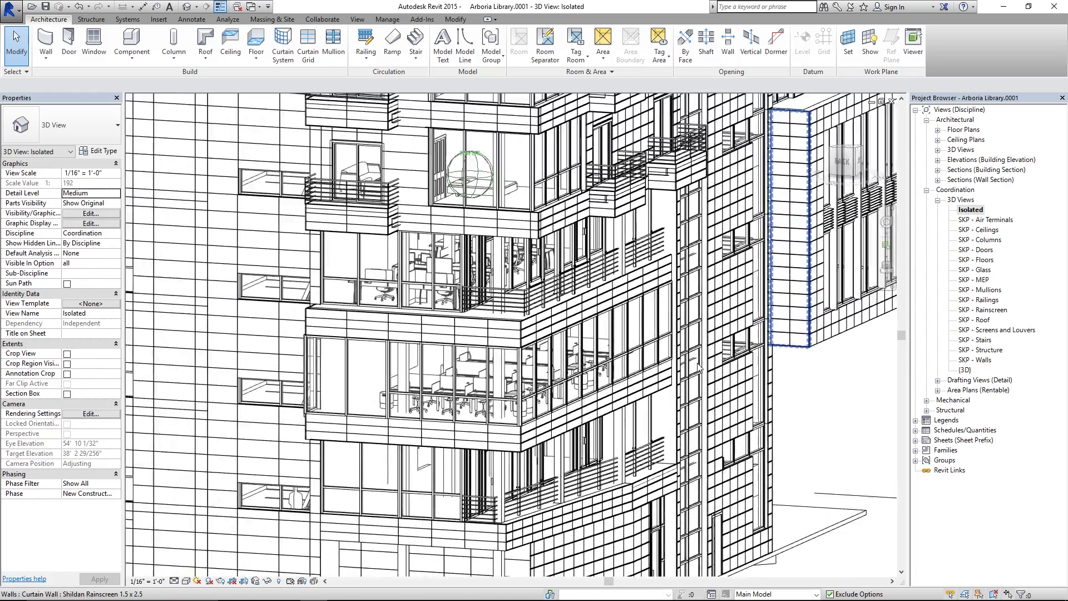
{"action": "scroll", "coordinate": [700, 367], "scroll_direction": "up", "scroll_amount": 1}
{"action": "scroll", "coordinate": [699, 367], "scroll_direction": "up", "scroll_amount": 1}
{"action": "scroll", "coordinate": [692, 359], "scroll_direction": "up", "scroll_amount": 1}
{"action": "scroll", "coordinate": [659, 363], "scroll_direction": "up", "scroll_amount": 1}
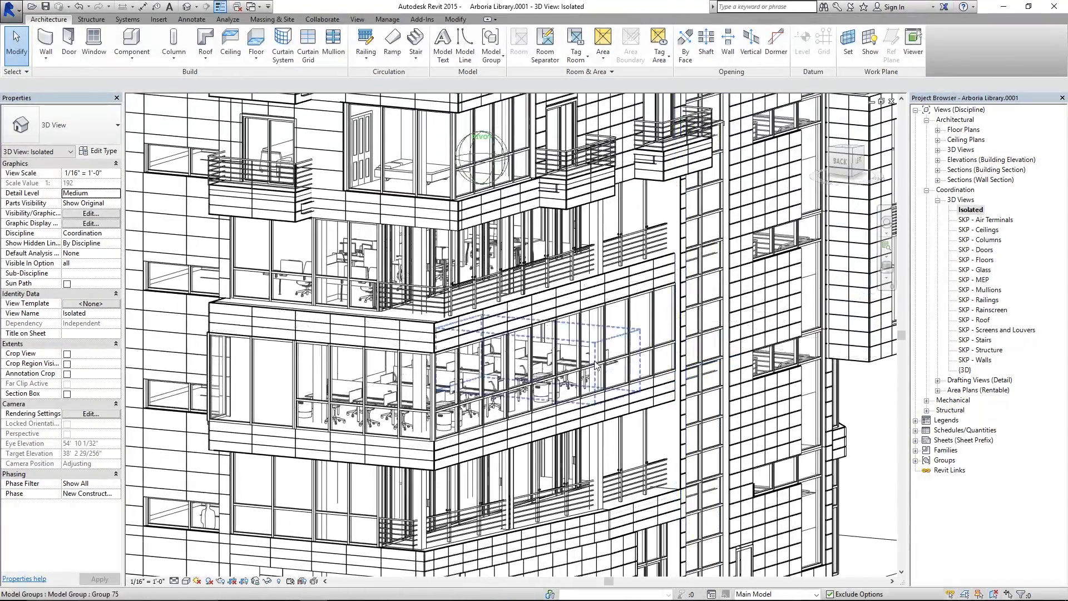
{"action": "left_click", "coordinate": [542, 375]}
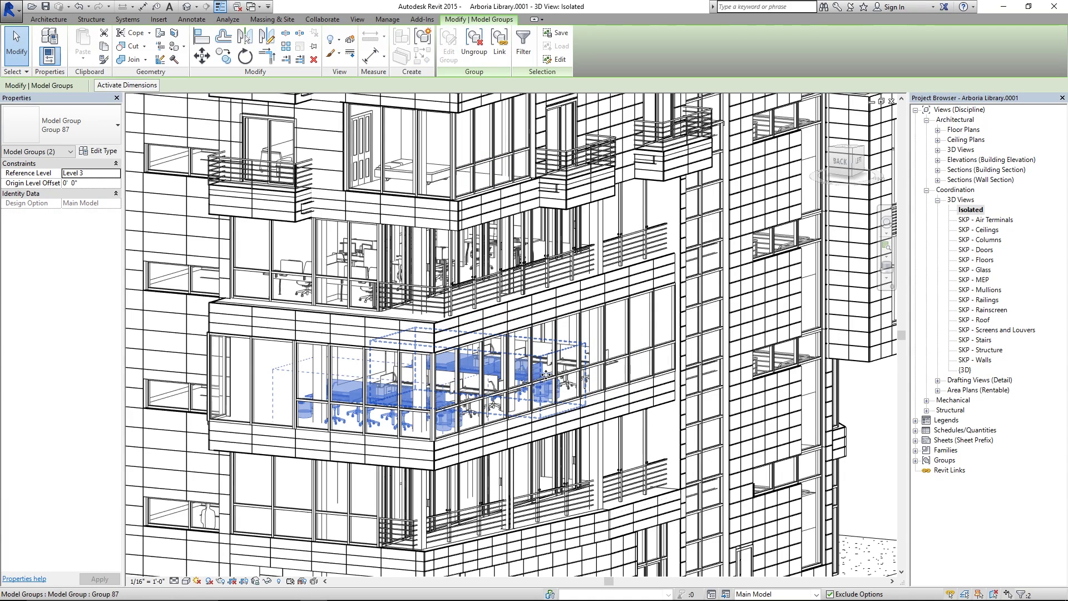
{"action": "left_click", "coordinate": [477, 262], "text": "ctrl"}
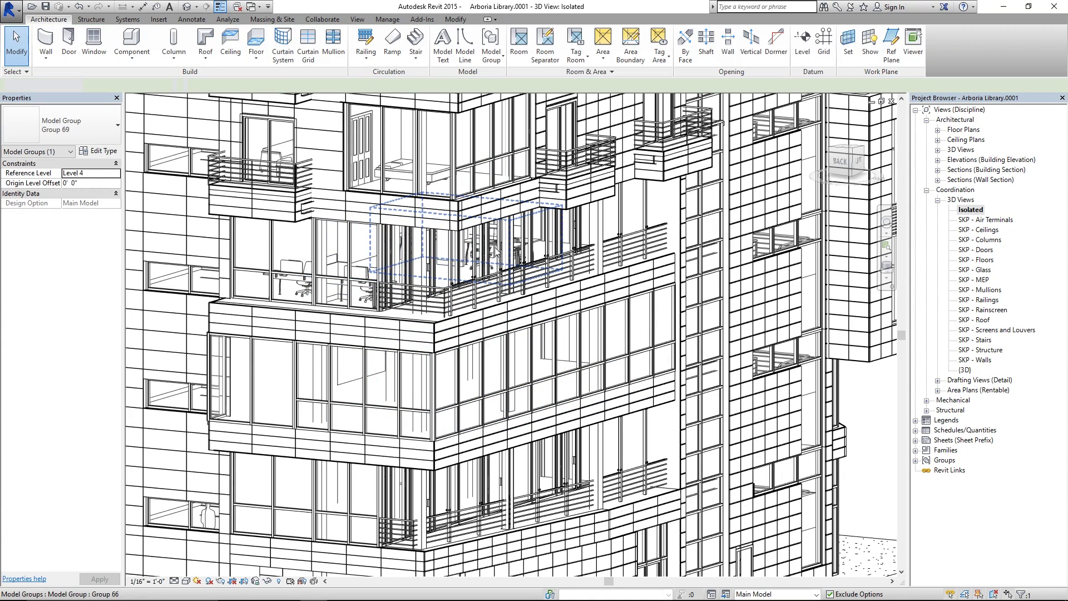
{"action": "key", "text": "Escape"}
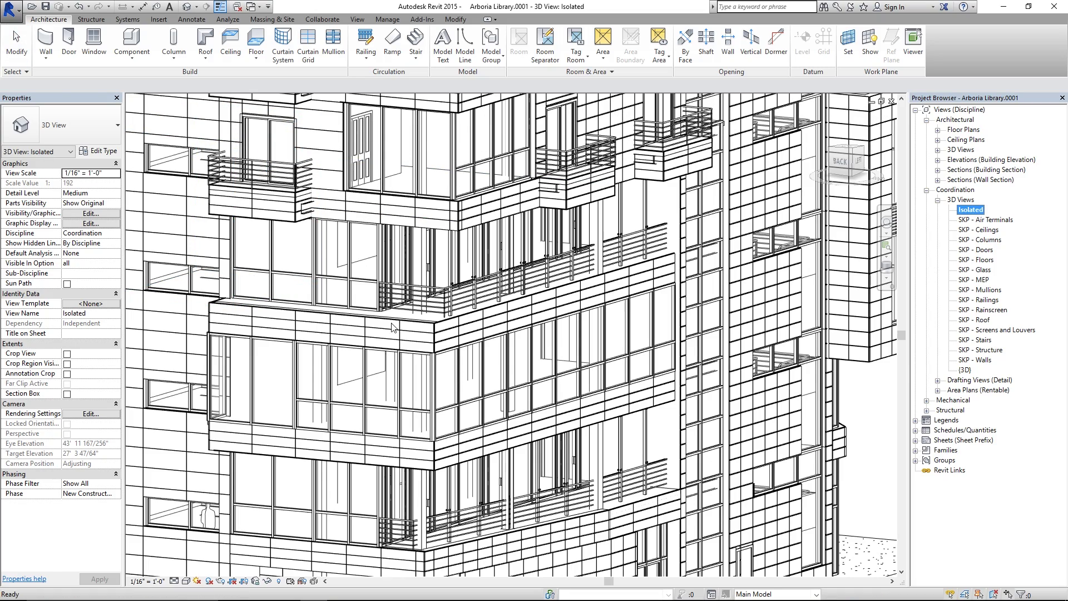
{"action": "left_click", "coordinate": [863, 148]}
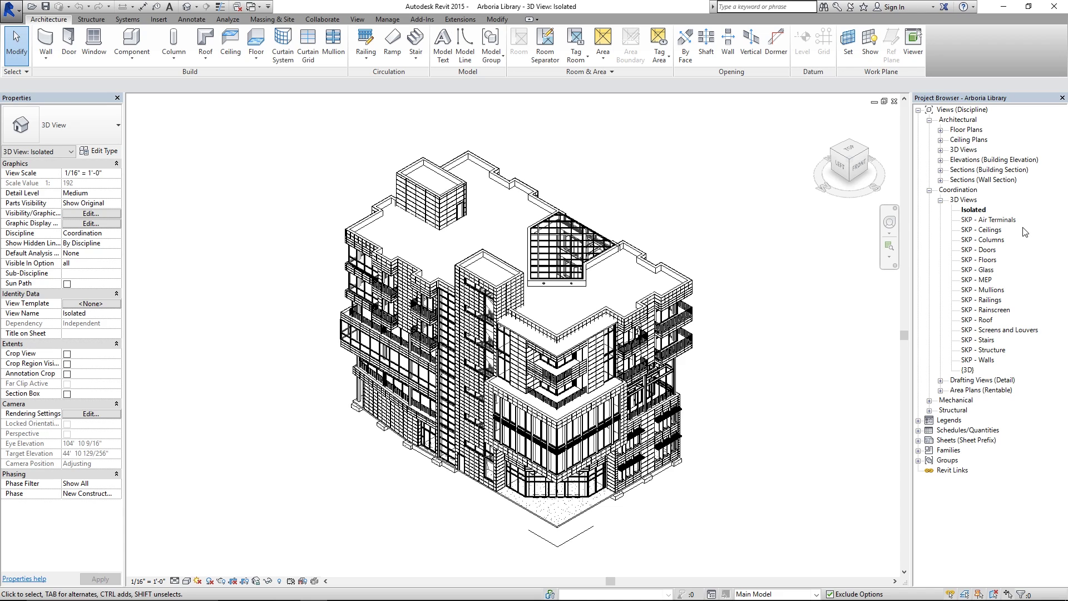
- Open SKP - Air Terminals, save it as DWG in the SKP folder, then open SKP - Ceilings
{"action": "left_click", "coordinate": [991, 220]}
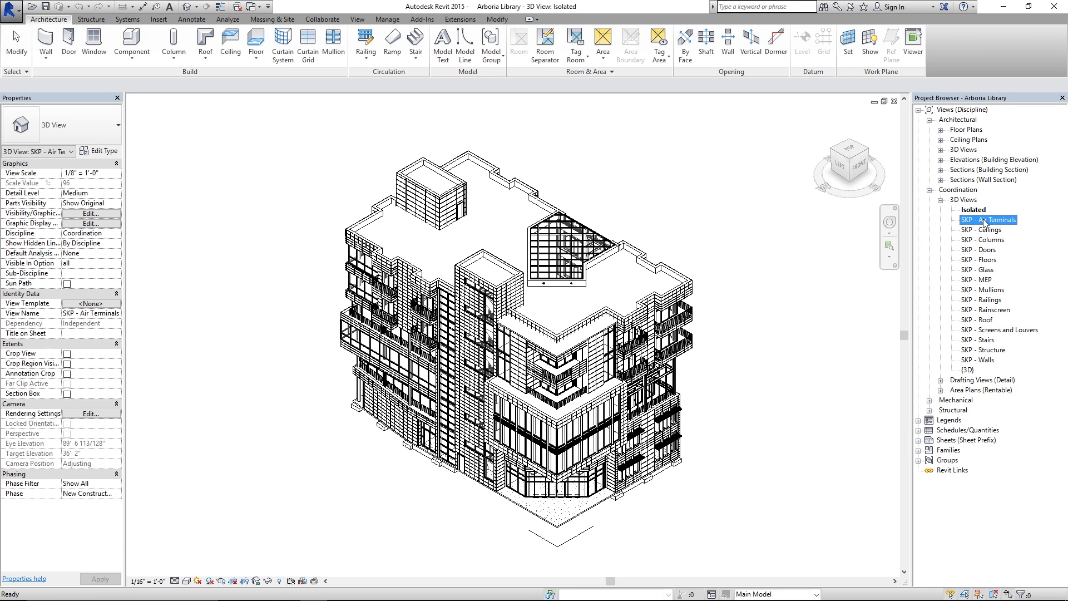
{"action": "double_click", "coordinate": [984, 221]}
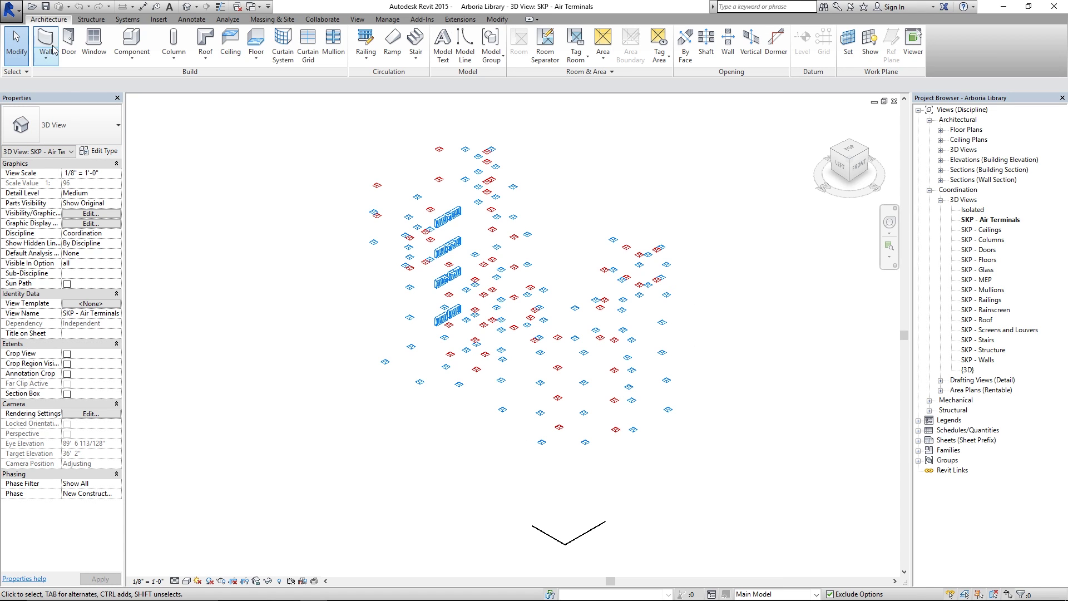
{"action": "left_click", "coordinate": [6, 8]}
{"action": "mouse_move", "coordinate": [38, 168]}
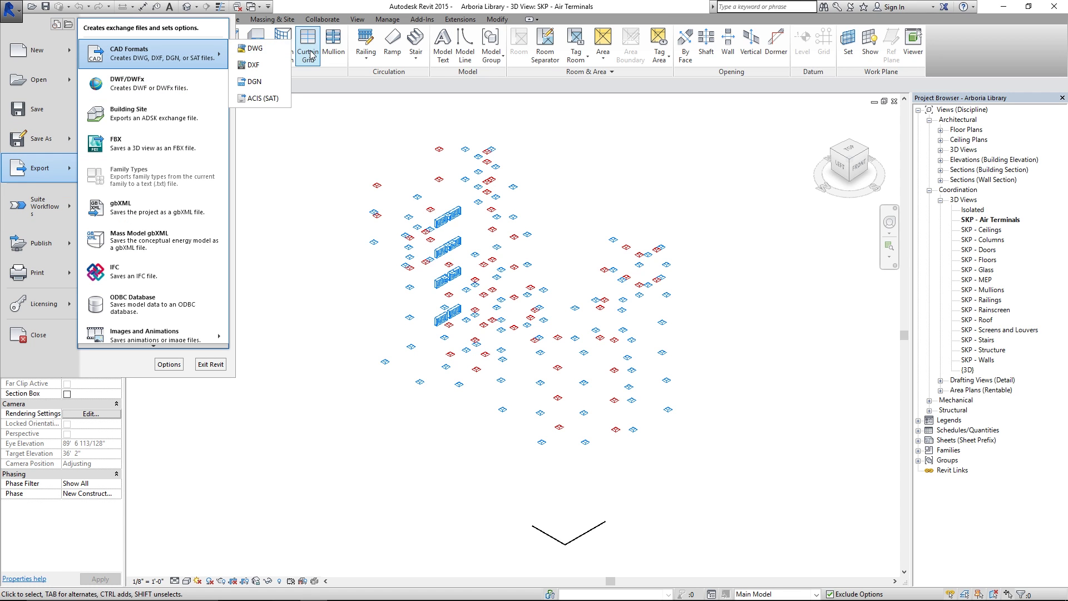
{"action": "left_click", "coordinate": [255, 50]}
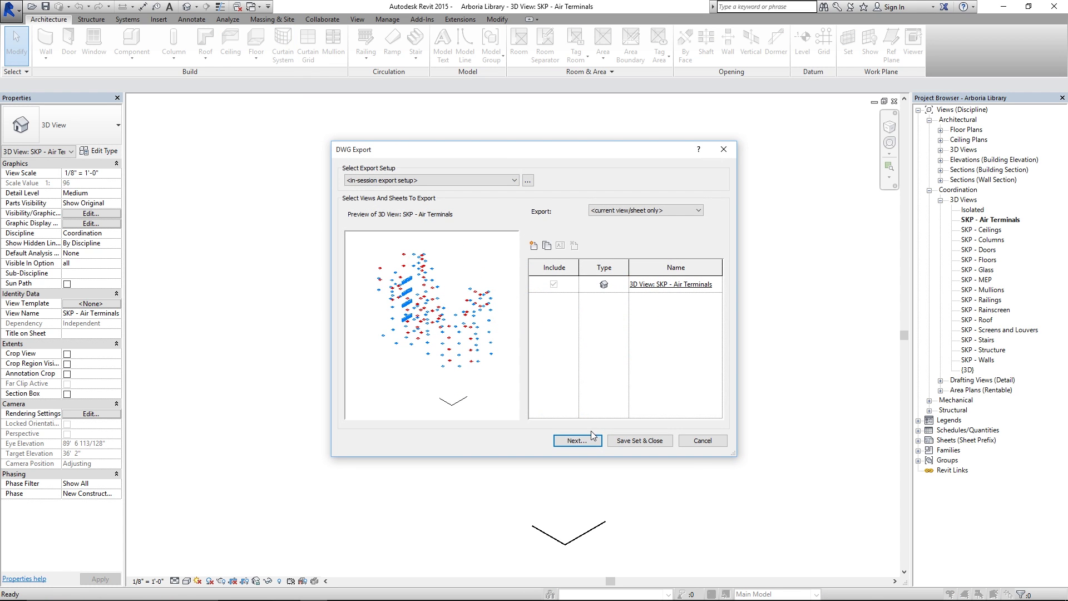
{"action": "left_click", "coordinate": [588, 442]}
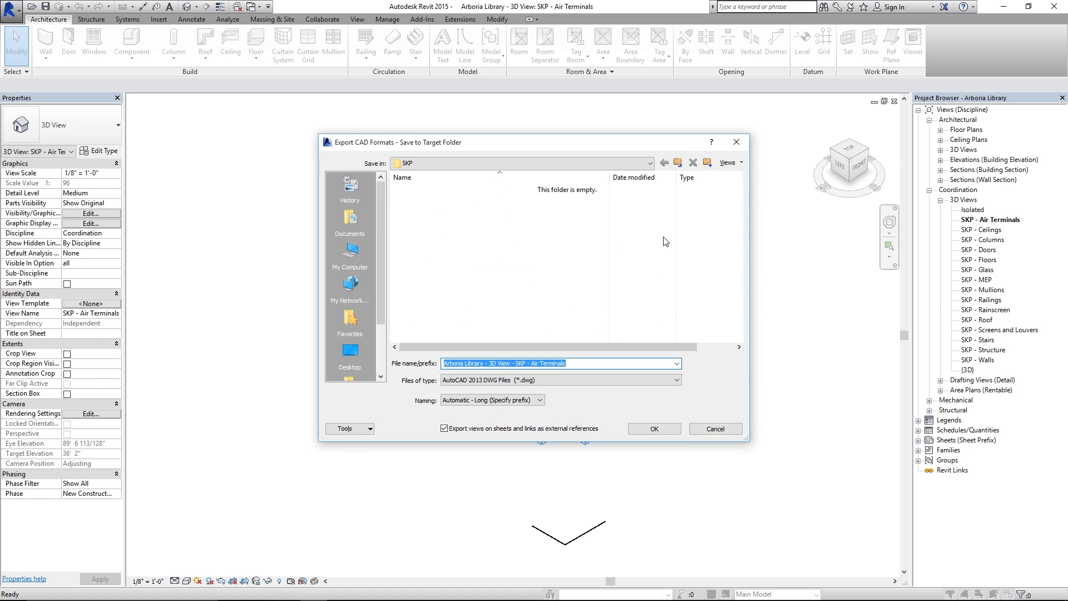
{"action": "left_click", "coordinate": [673, 429]}
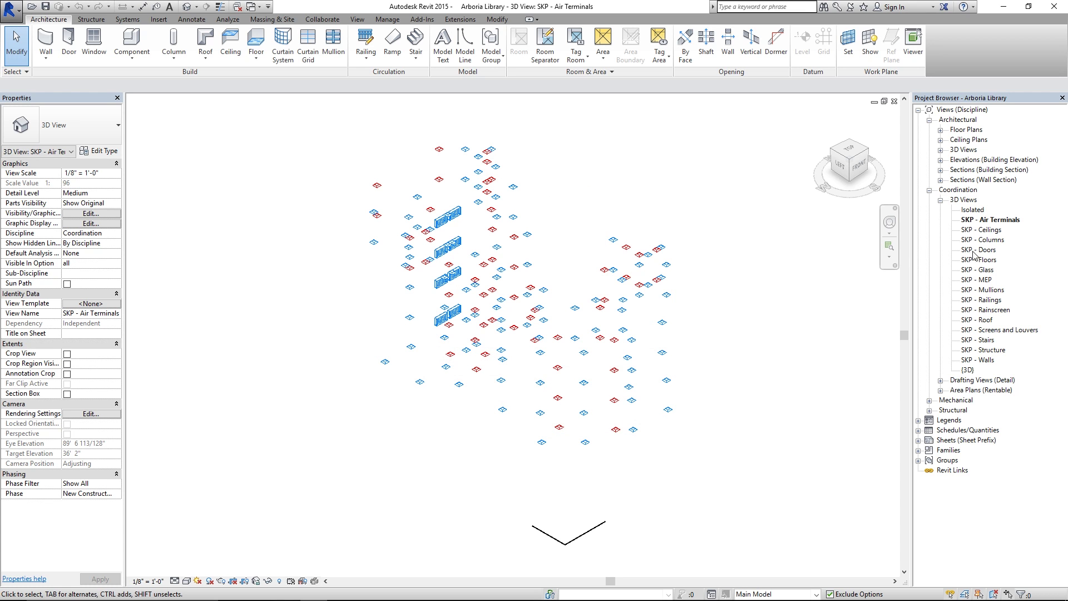
{"action": "double_click", "coordinate": [986, 231]}
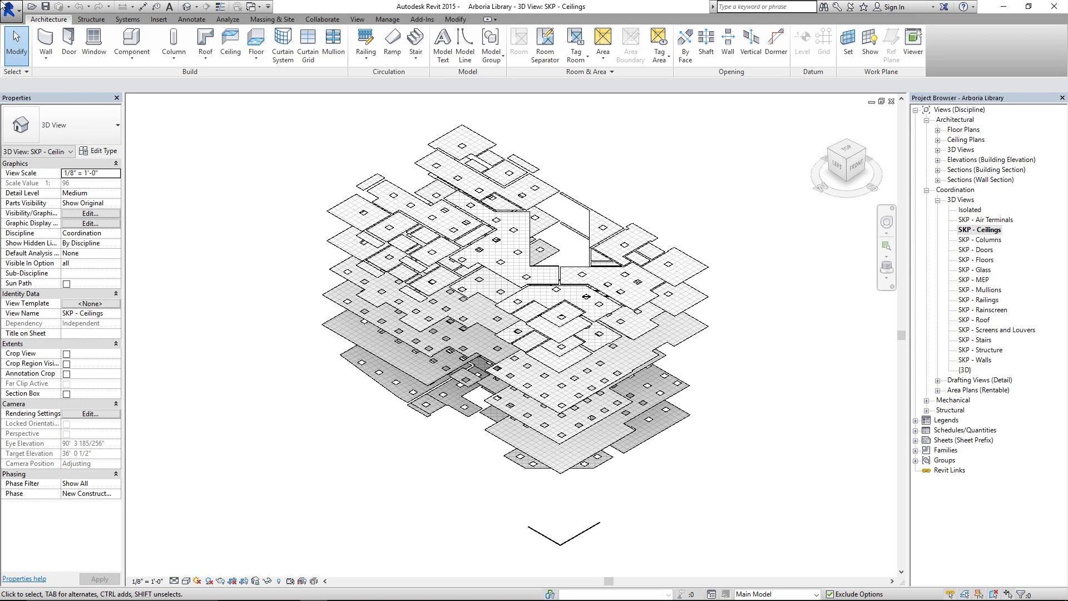
- Assign Ctrl+E to the DWG export command in Keyboard Shortcuts and close Options
{"action": "left_click", "coordinate": [11, 12]}
{"action": "left_click", "coordinate": [167, 364]}
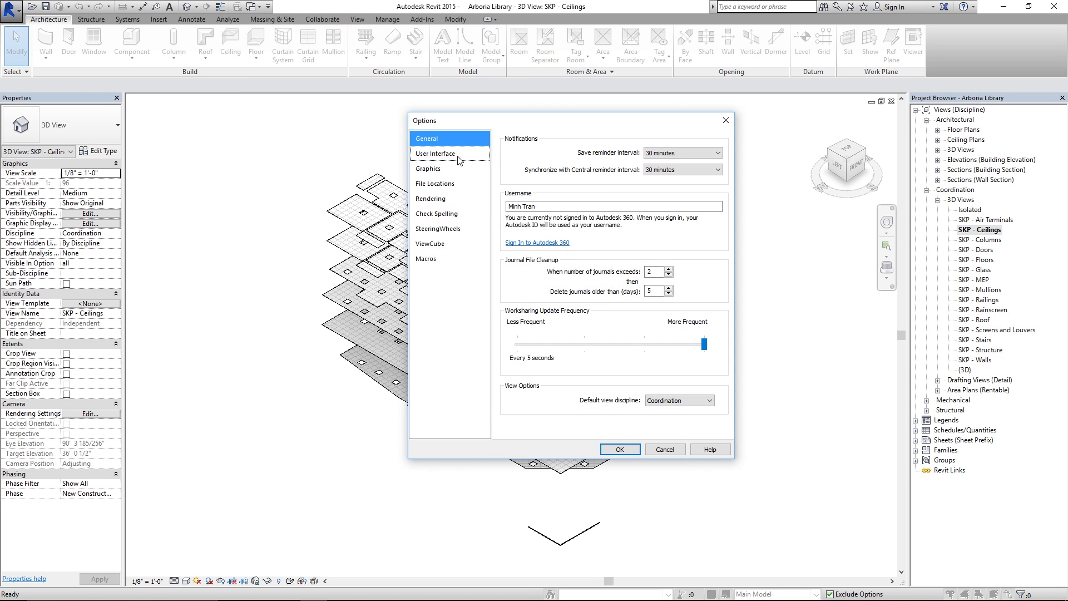
{"action": "left_click", "coordinate": [458, 159]}
{"action": "left_click", "coordinate": [670, 271]}
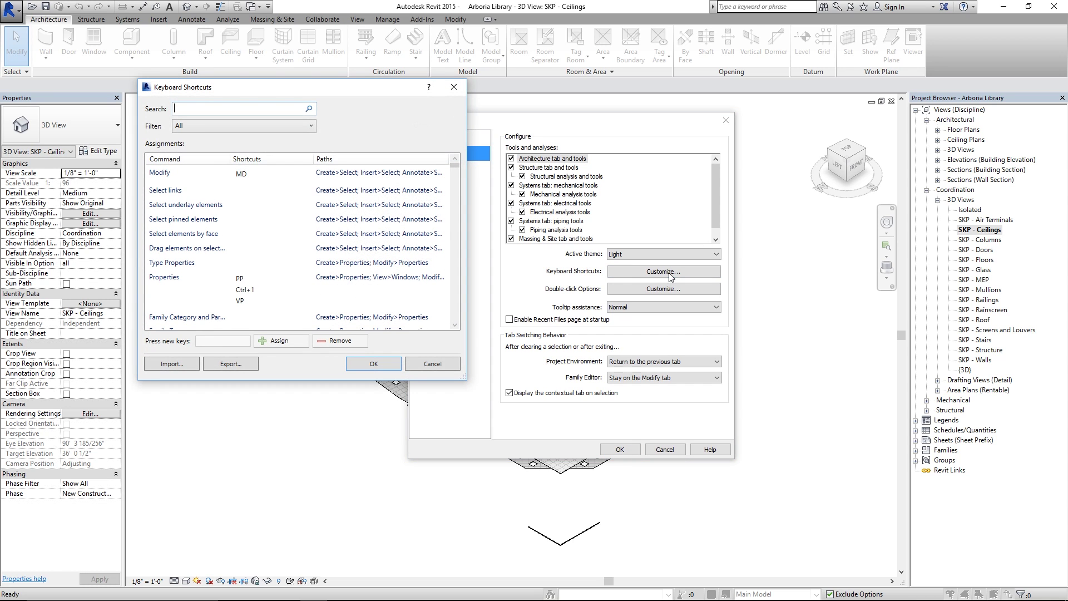
{"action": "type", "text": "cwg"}
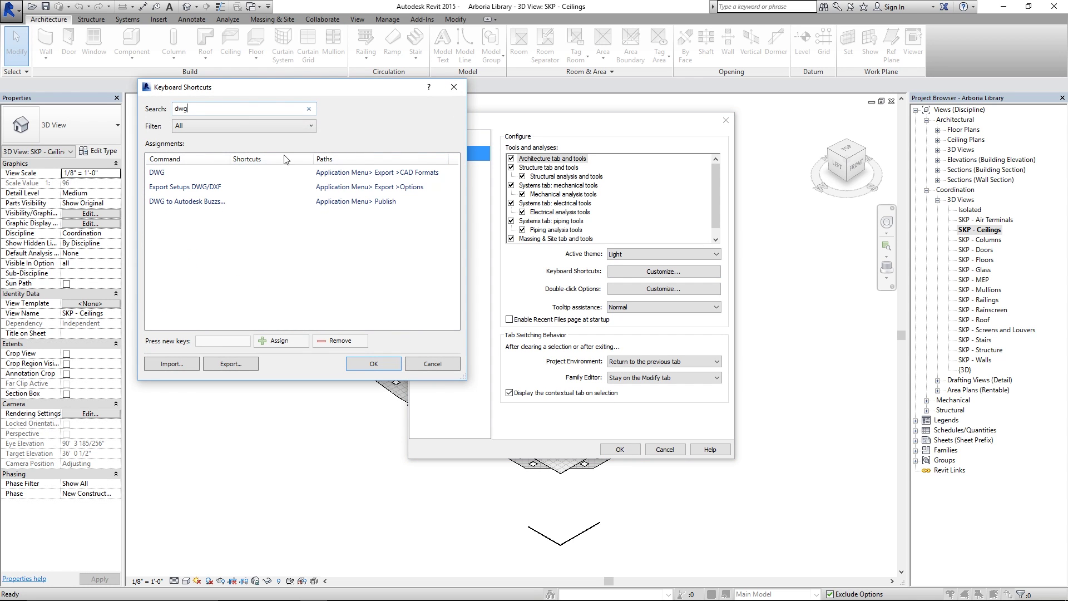
{"action": "left_click", "coordinate": [261, 171]}
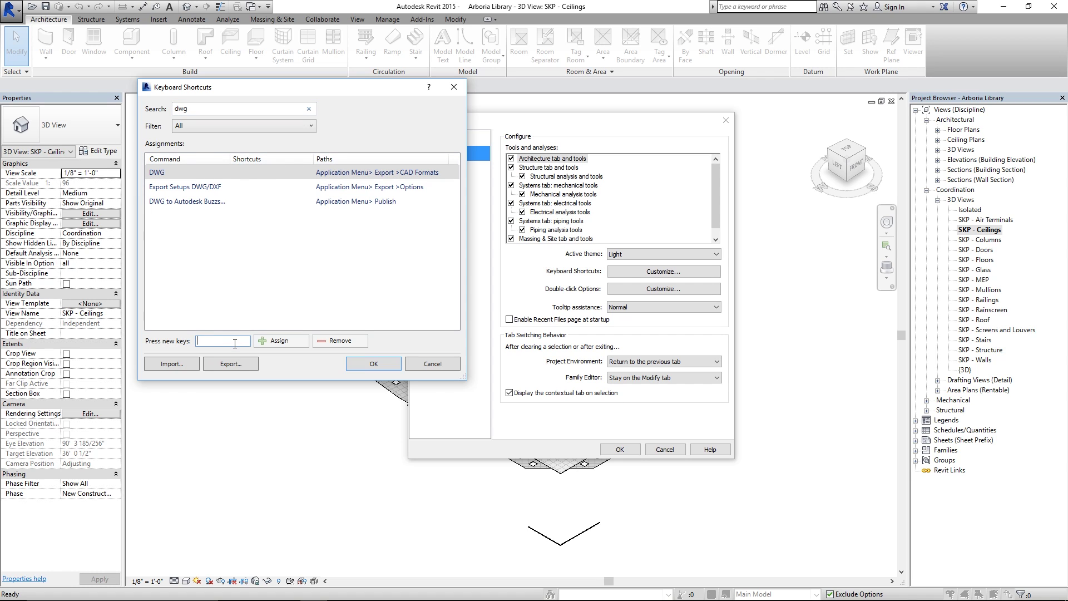
{"action": "key", "text": "ctrl+e"}
{"action": "left_click", "coordinate": [279, 342]}
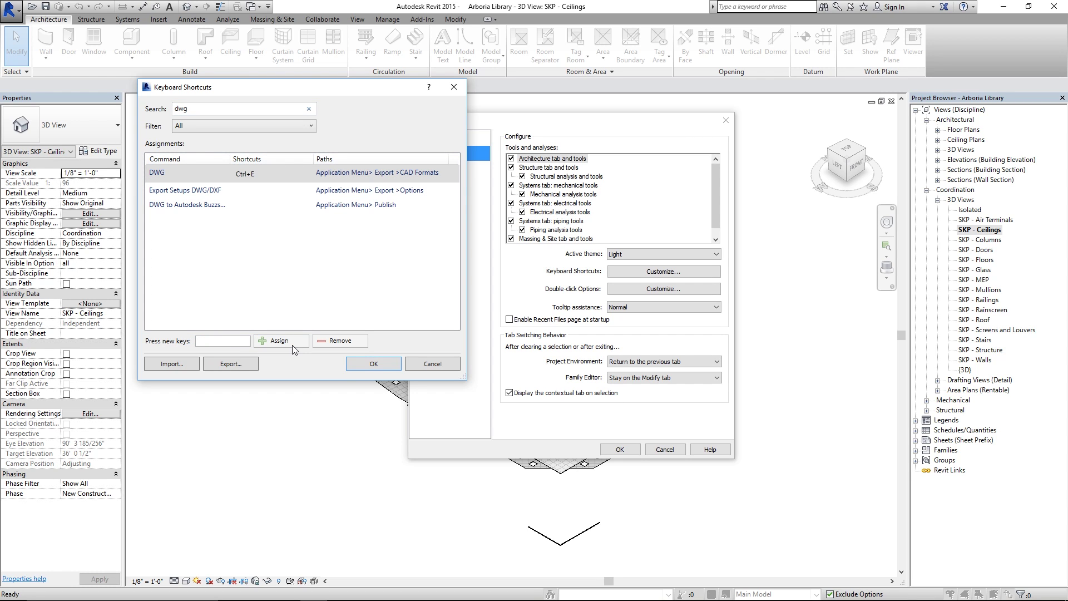
{"action": "left_click", "coordinate": [374, 363]}
{"action": "left_click", "coordinate": [620, 448]}
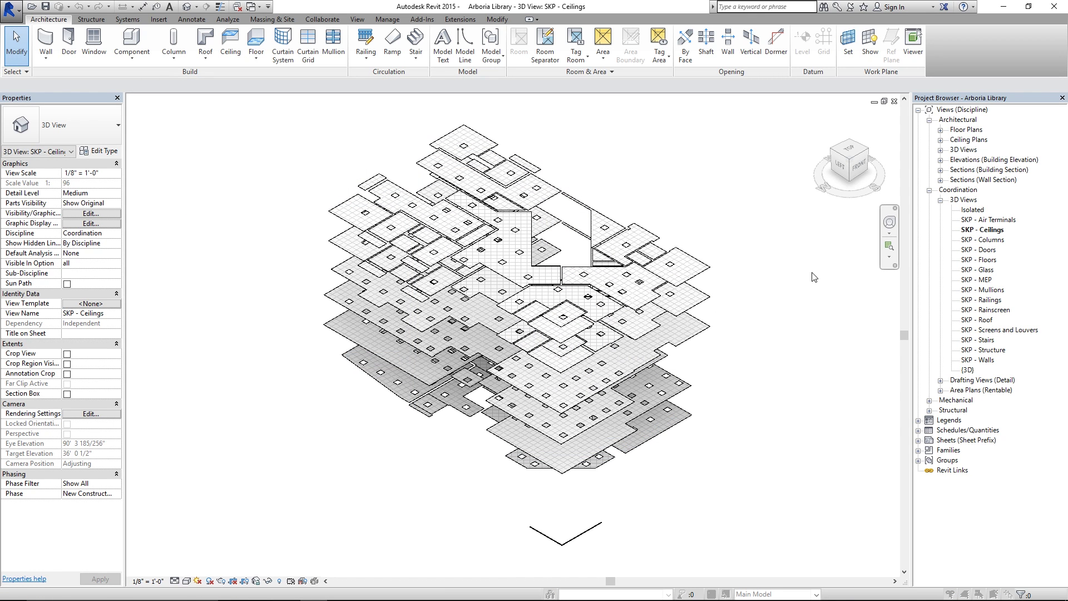
- Export the SKP - Ceilings and SKP - Columns views to DWG
{"action": "key", "text": "d"}
{"action": "key", "text": "w"}
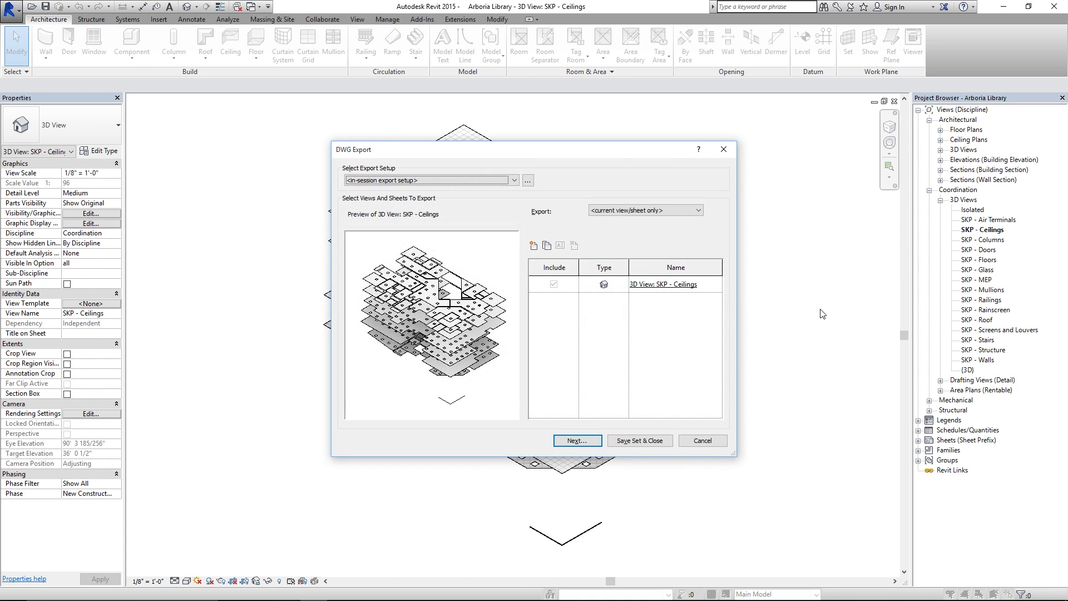
{"action": "key", "text": "Return"}
{"action": "key", "text": "Return"}
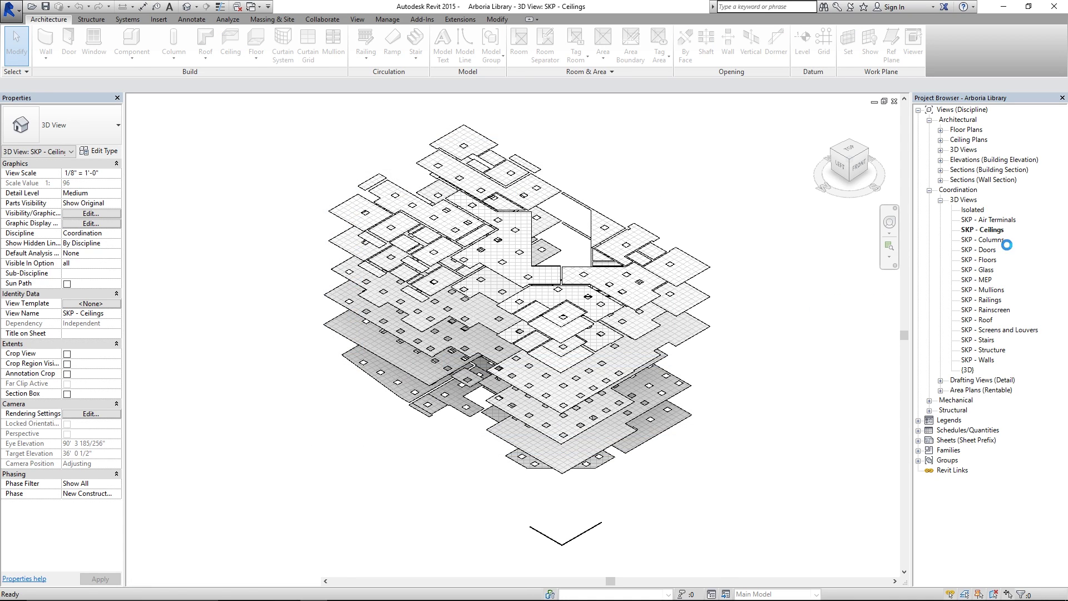
{"action": "double_click", "coordinate": [991, 239]}
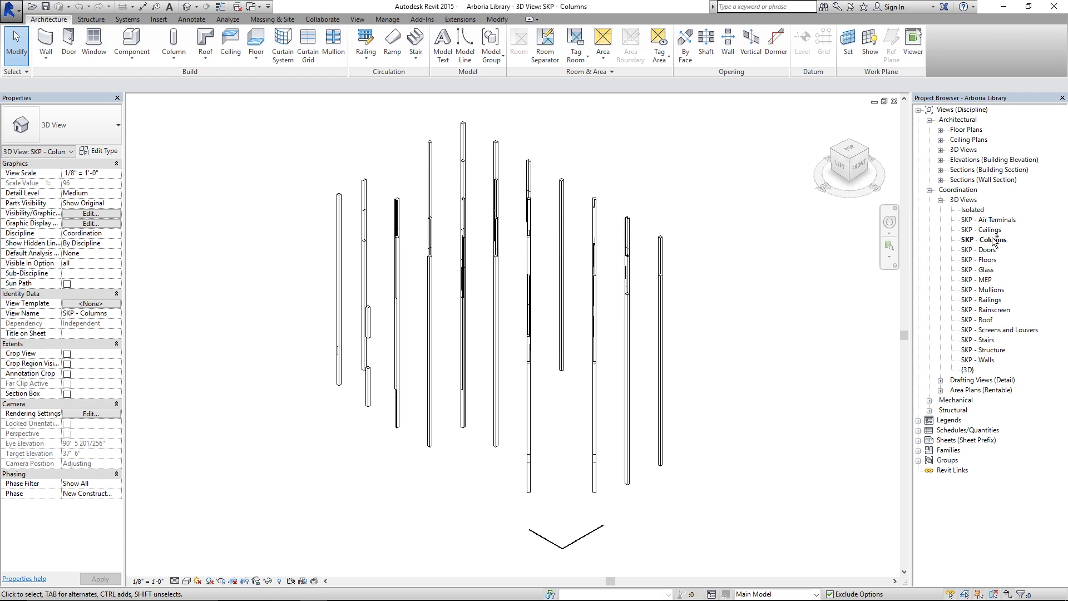
{"action": "key", "text": "d"}
{"action": "key", "text": "w"}
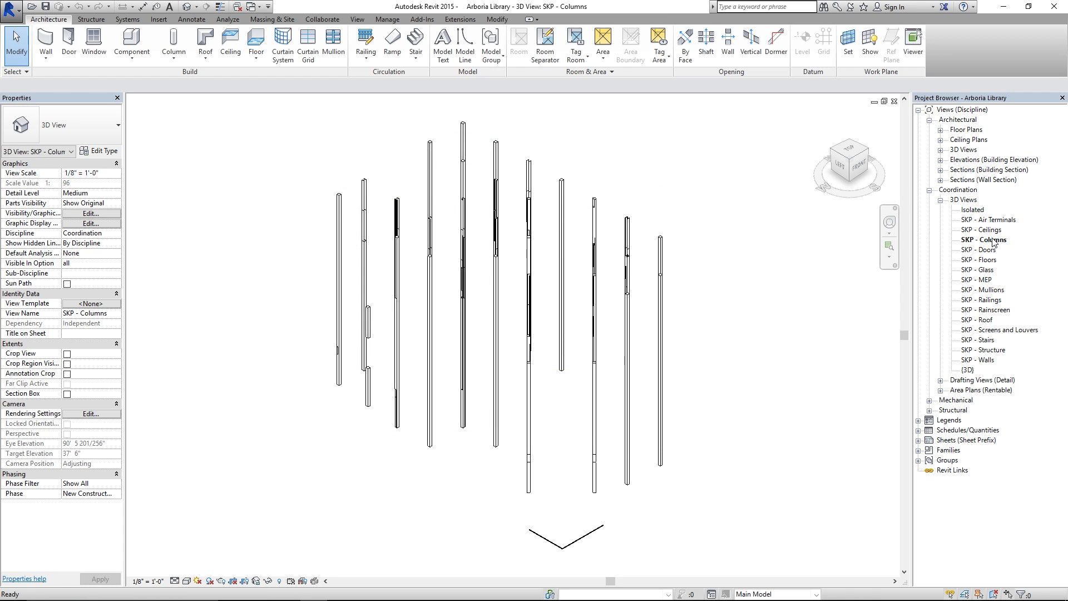
- Export SKP - Doors to DWG, then open Glass, MEP, Mullions and finally Isolated
{"action": "double_click", "coordinate": [980, 250]}
{"action": "key", "text": "d"}
{"action": "key", "text": "w"}
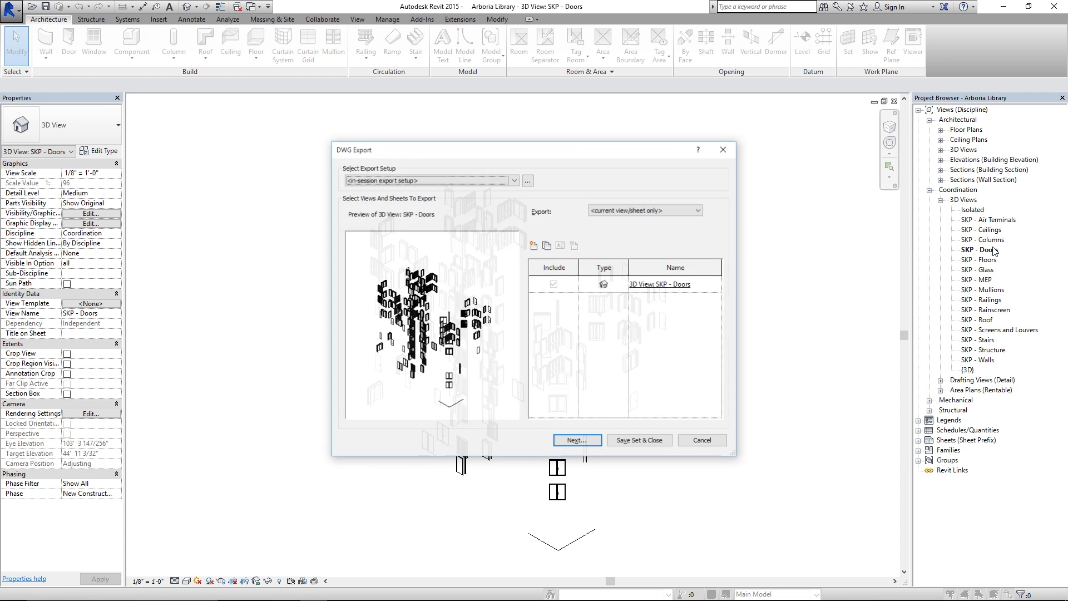
{"action": "key", "text": "Return"}
{"action": "double_click", "coordinate": [981, 259]}
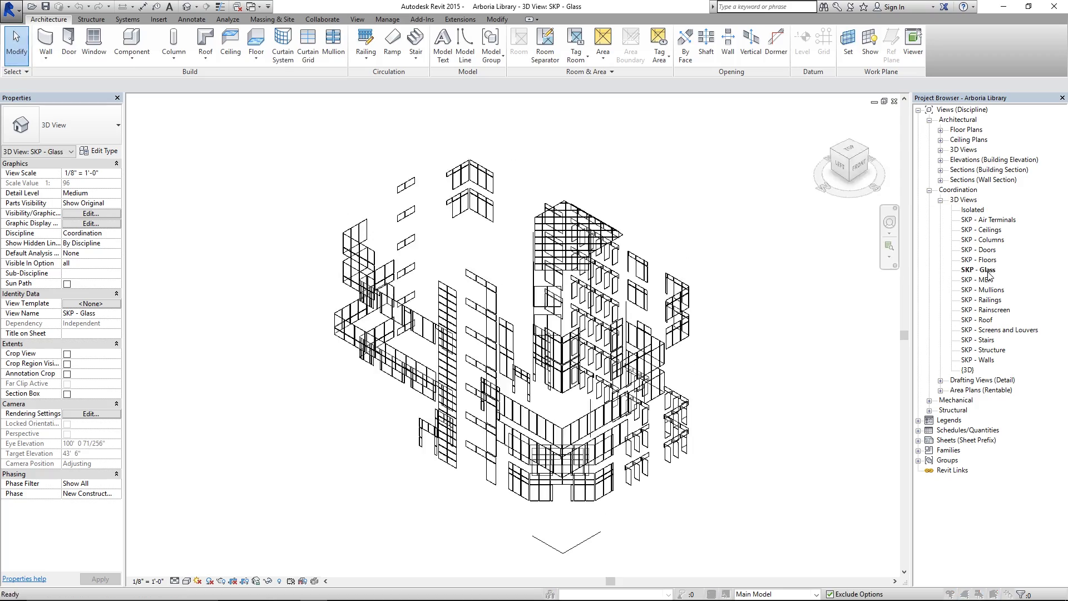
{"action": "double_click", "coordinate": [986, 281]}
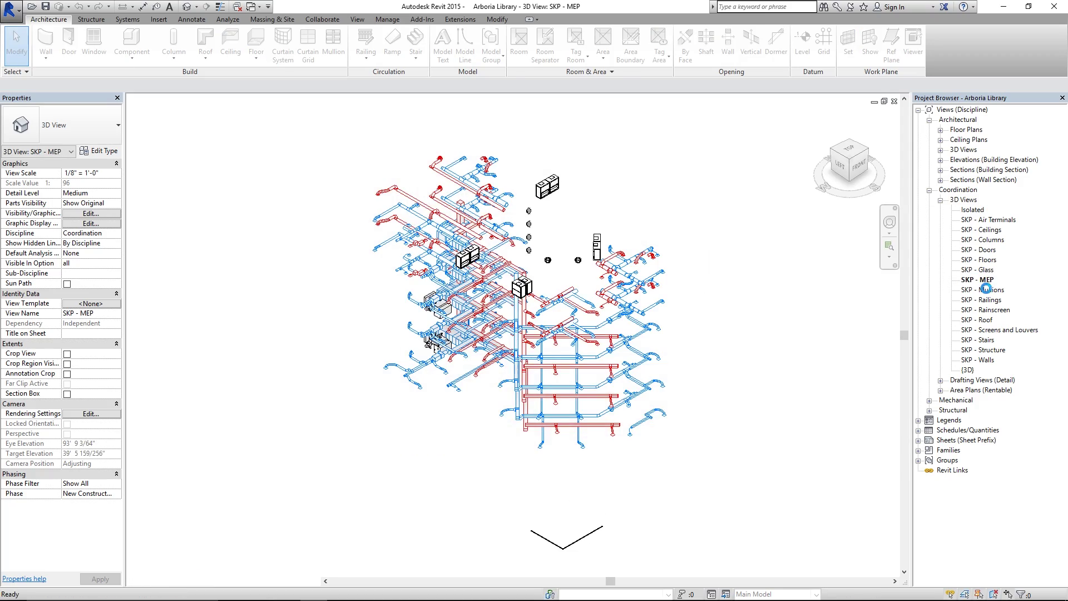
{"action": "double_click", "coordinate": [986, 289]}
{"action": "double_click", "coordinate": [973, 209]}
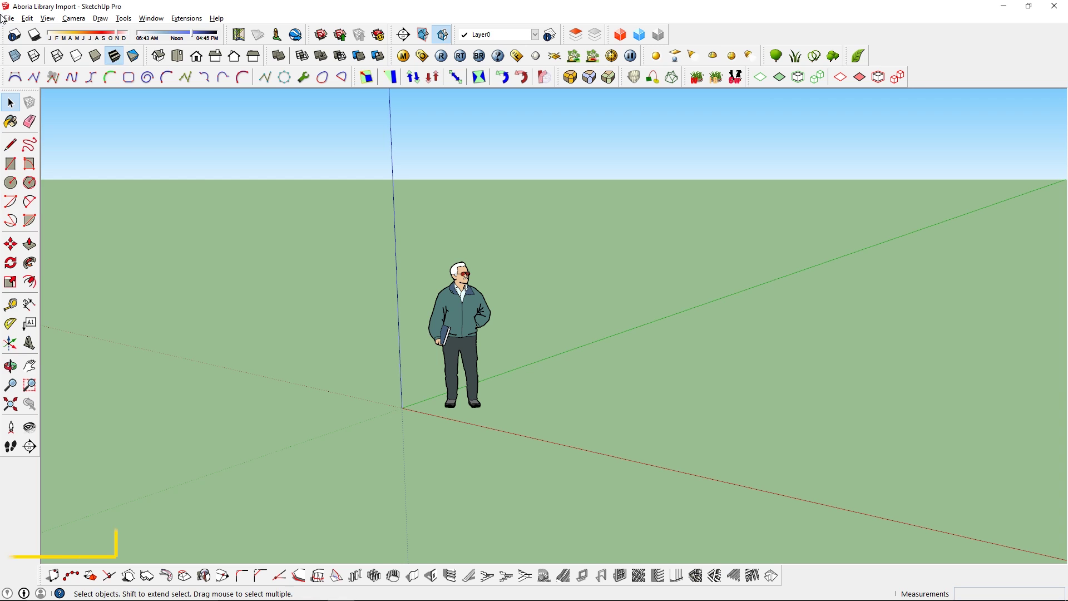
- Import the SKP - Walls DWG, dismiss the import results, and place it at the origin
{"action": "left_click", "coordinate": [7, 18]}
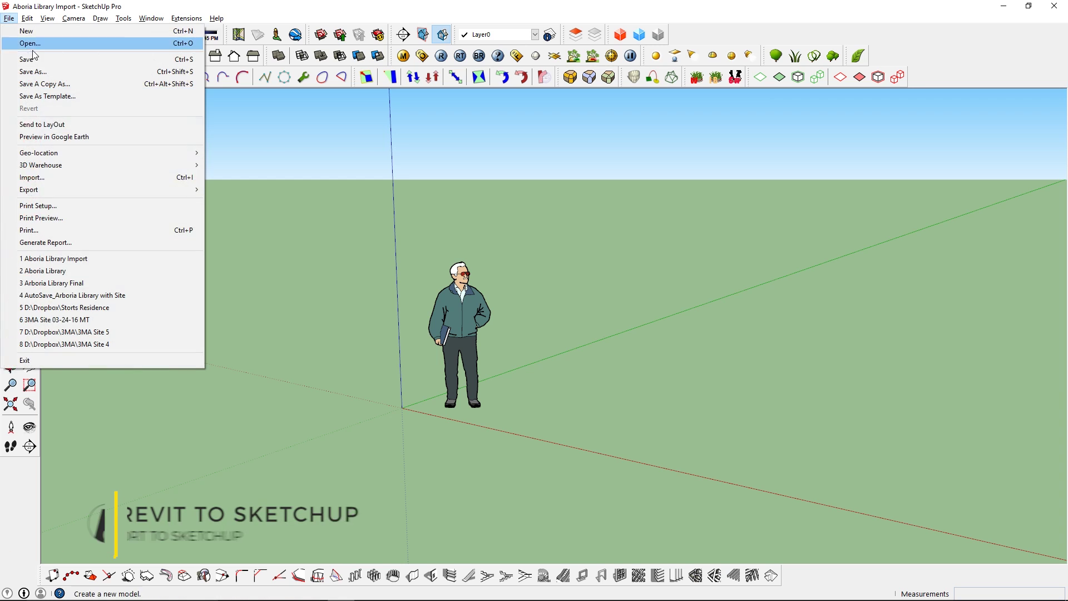
{"action": "left_click", "coordinate": [151, 190]}
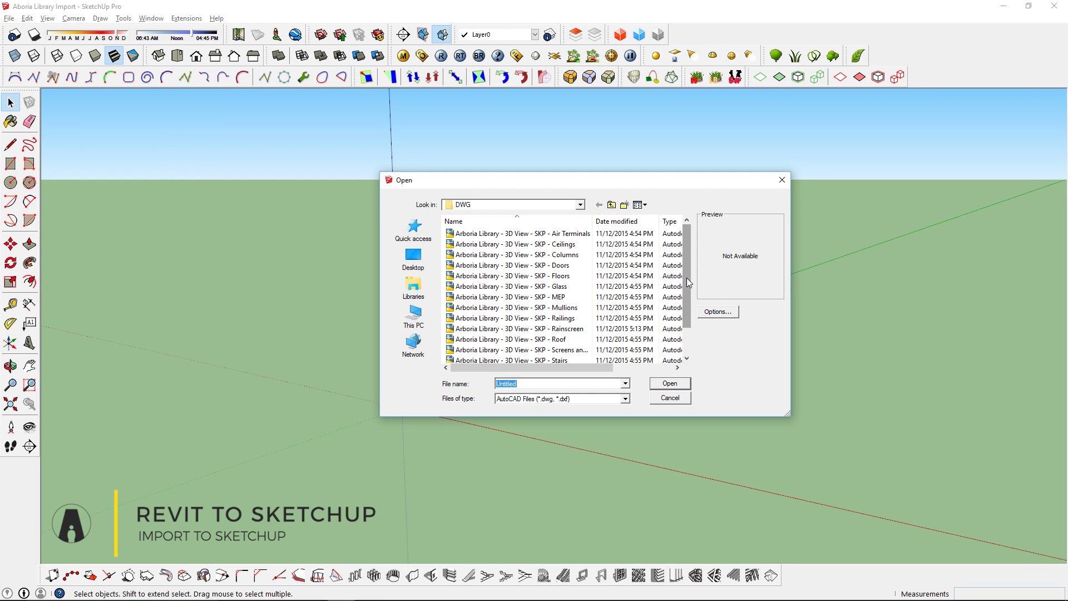
{"action": "scroll", "coordinate": [686, 283], "scroll_direction": "down", "scroll_amount": 3}
{"action": "double_click", "coordinate": [640, 353]}
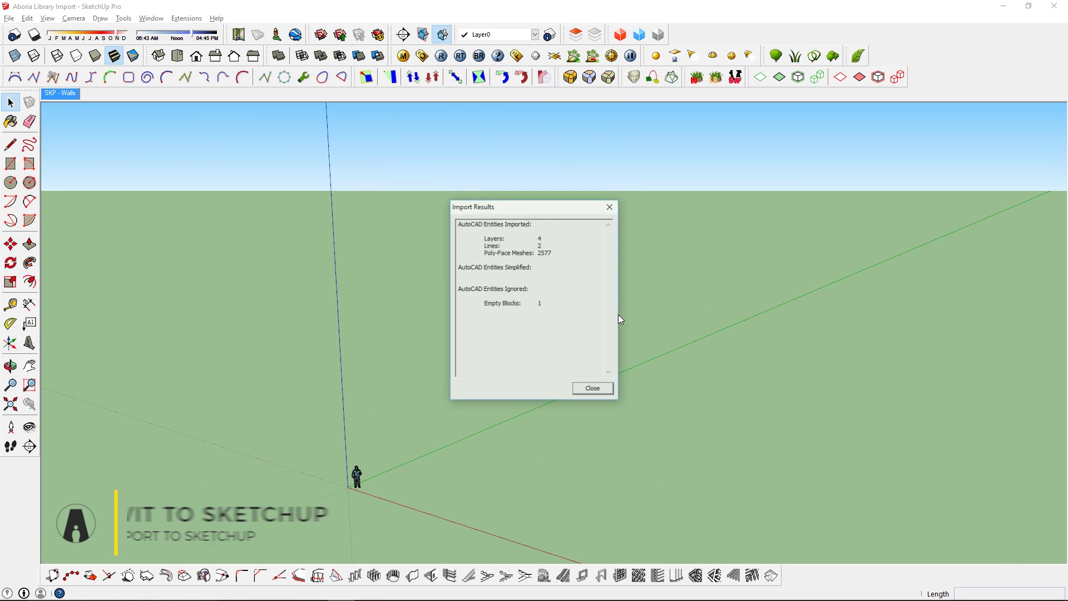
{"action": "left_click", "coordinate": [592, 387]}
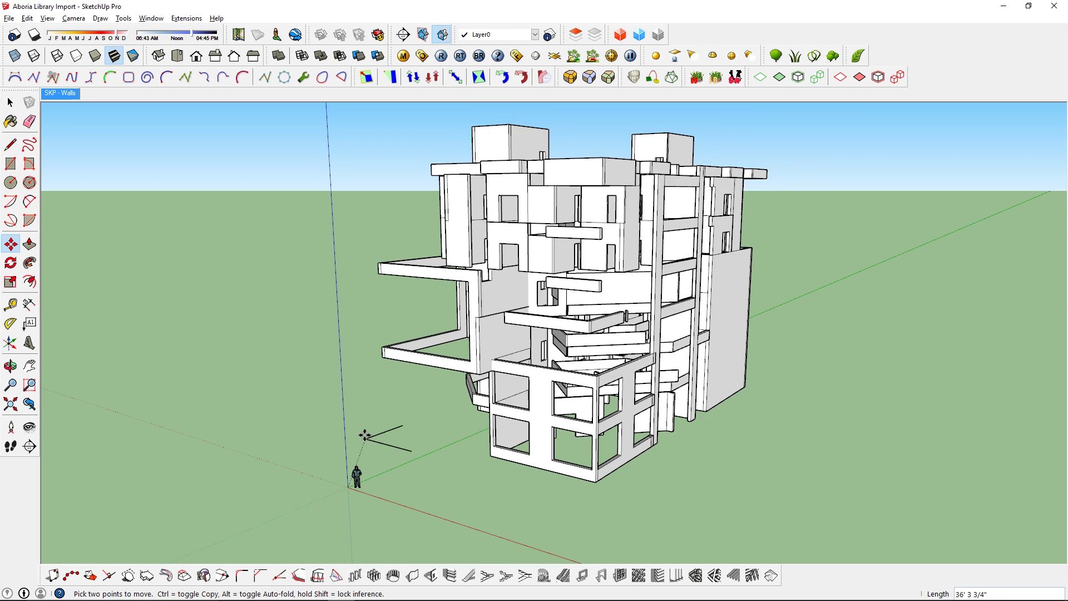
{"action": "left_click", "coordinate": [348, 488]}
{"action": "key", "text": "space"}
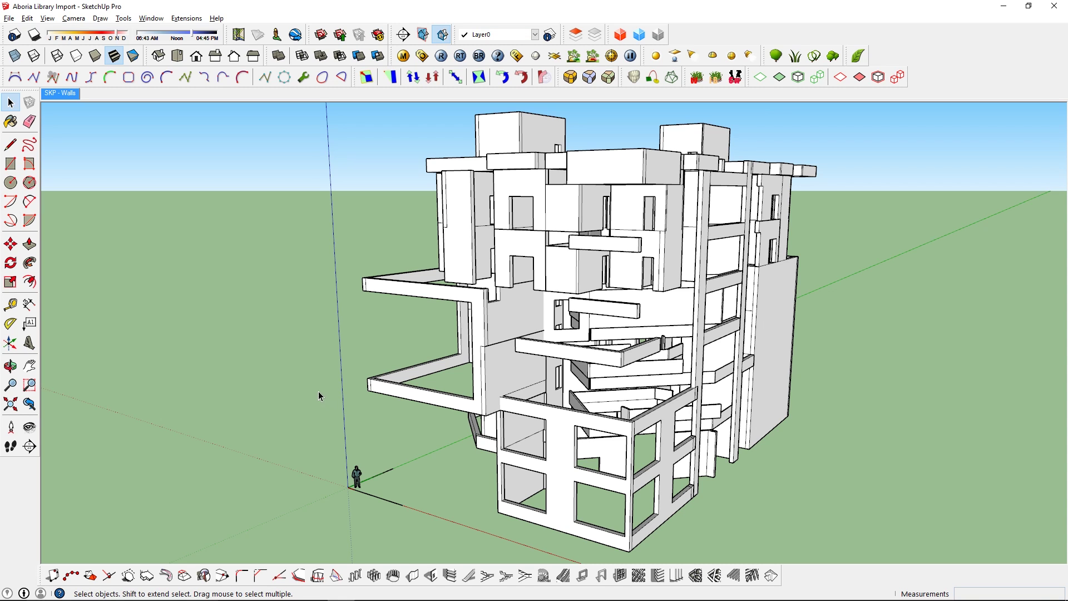
- Assign Ctrl+I to File/Import in Preferences > Shortcuts and confirm with OK
{"action": "left_click", "coordinate": [153, 20]}
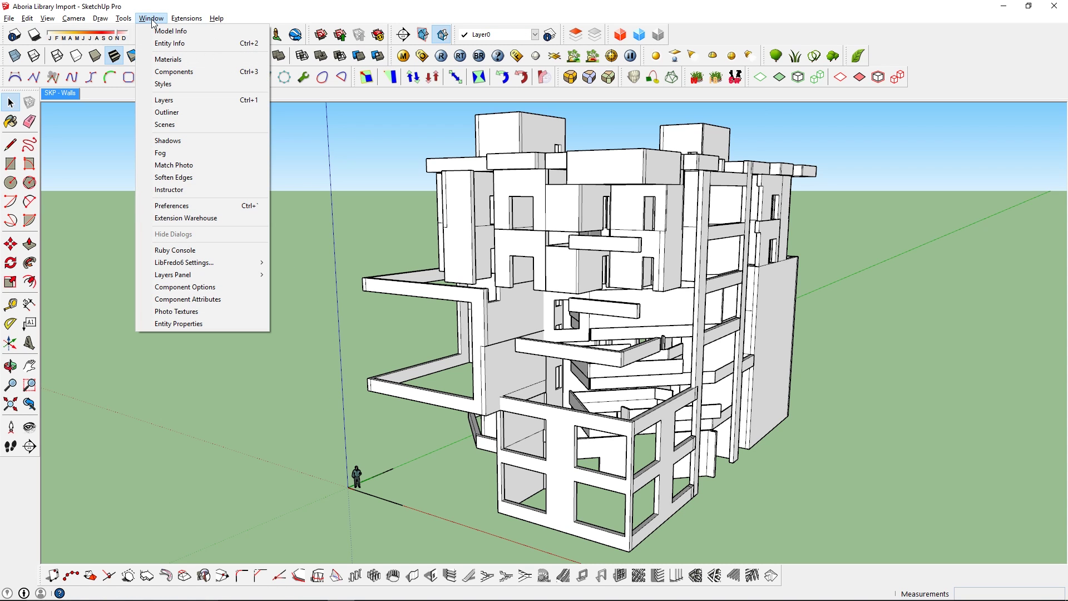
{"action": "left_click", "coordinate": [202, 204]}
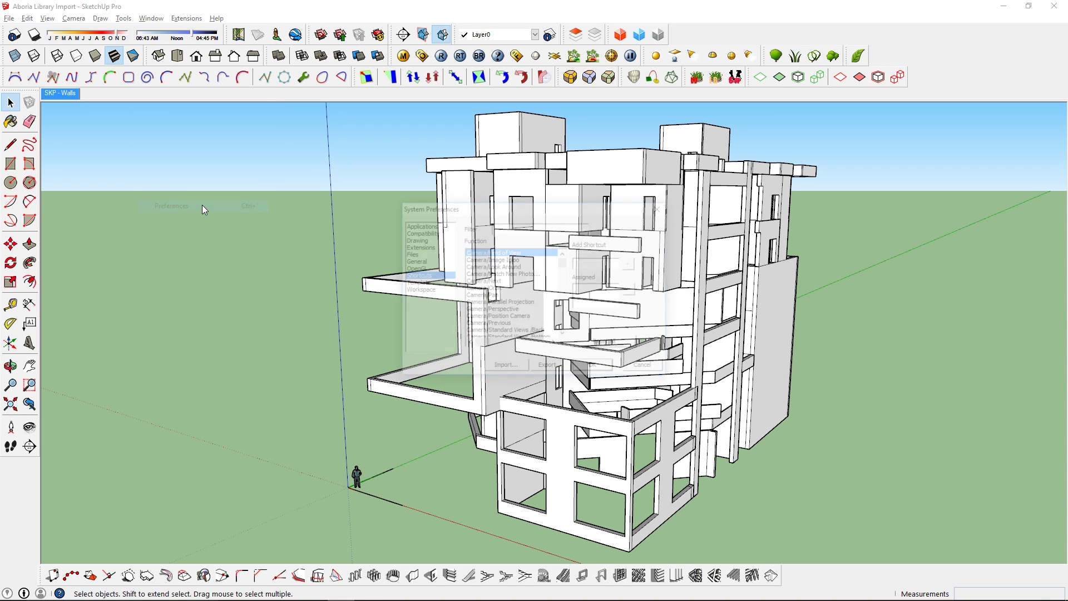
{"action": "type", "text": "impo"}
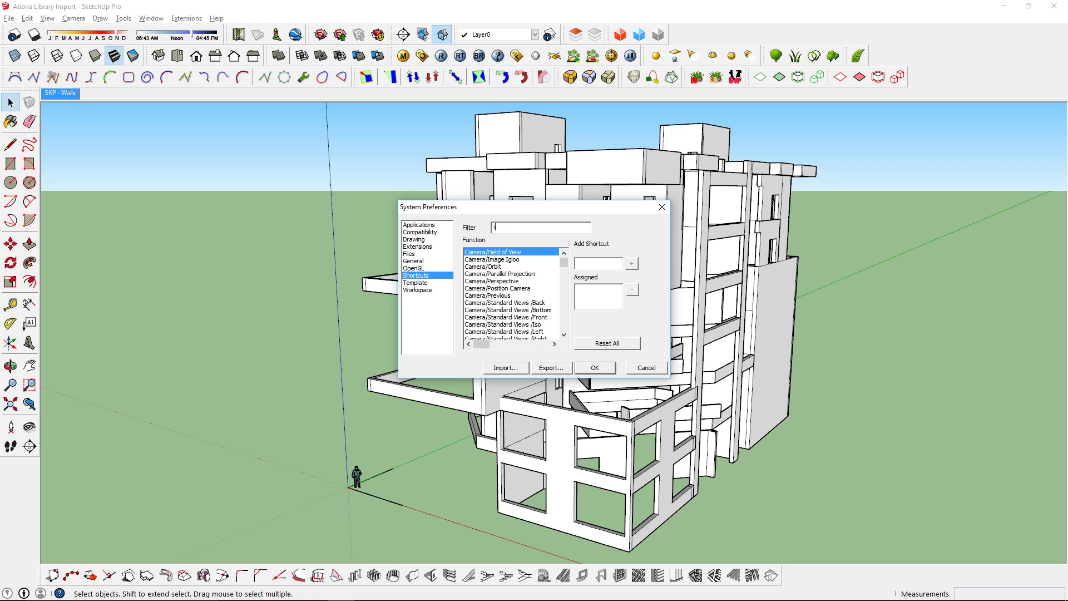
{"action": "left_click", "coordinate": [498, 290]}
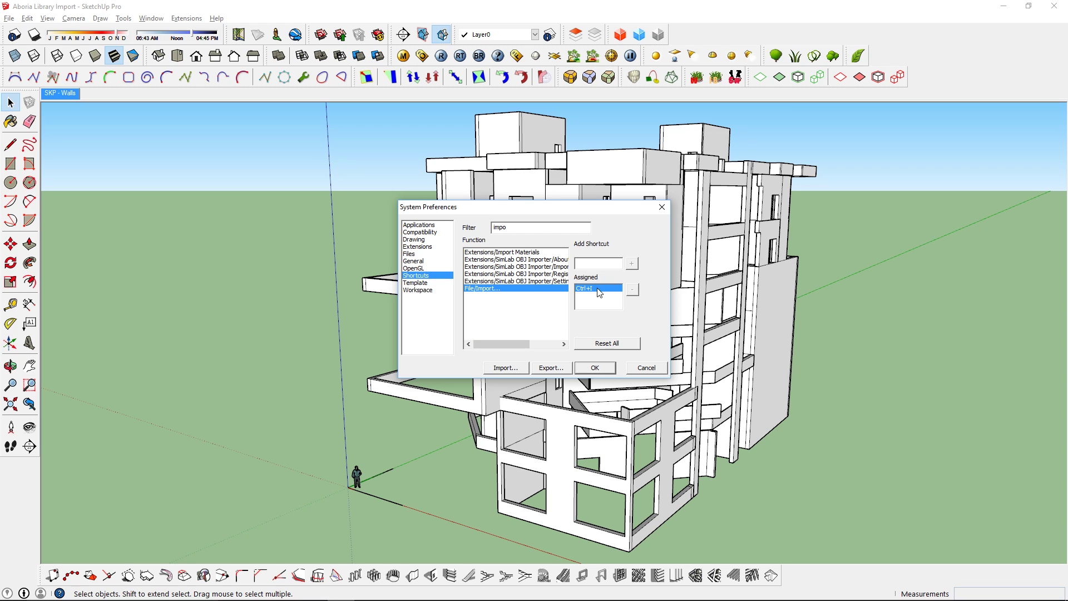
{"action": "left_click", "coordinate": [601, 370]}
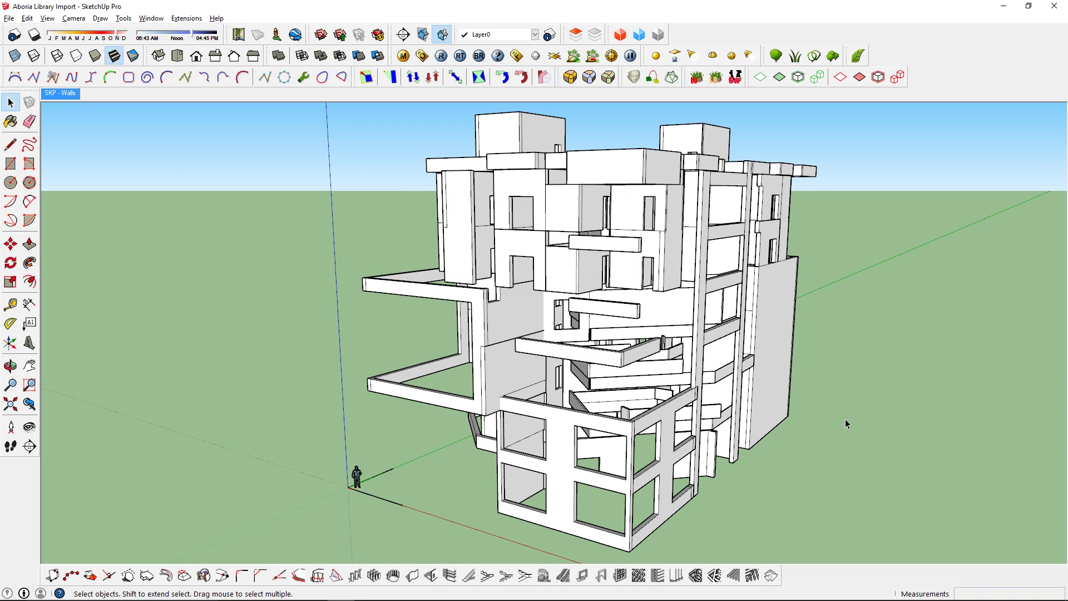
- Import the SKP - Structure DWG and align it with the walls
{"action": "key", "text": "ctrl+i"}
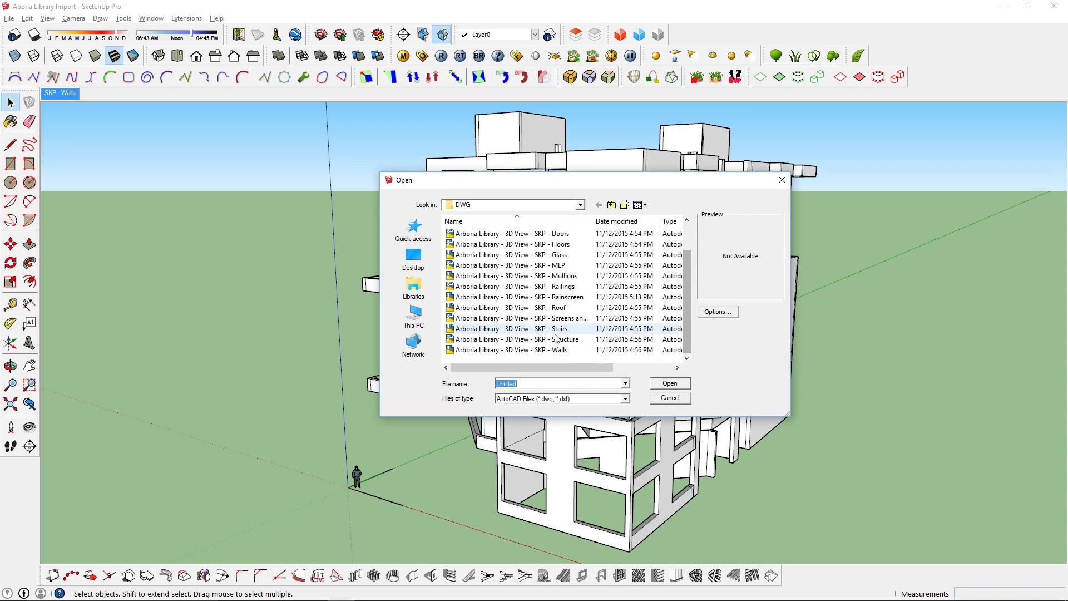
{"action": "double_click", "coordinate": [560, 342]}
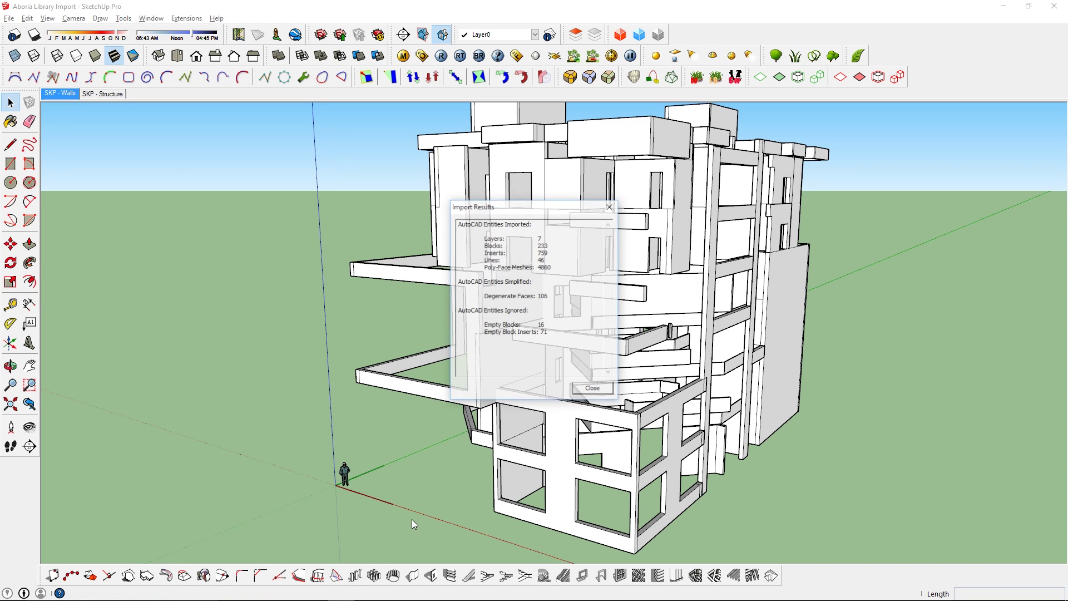
{"action": "left_click", "coordinate": [592, 390]}
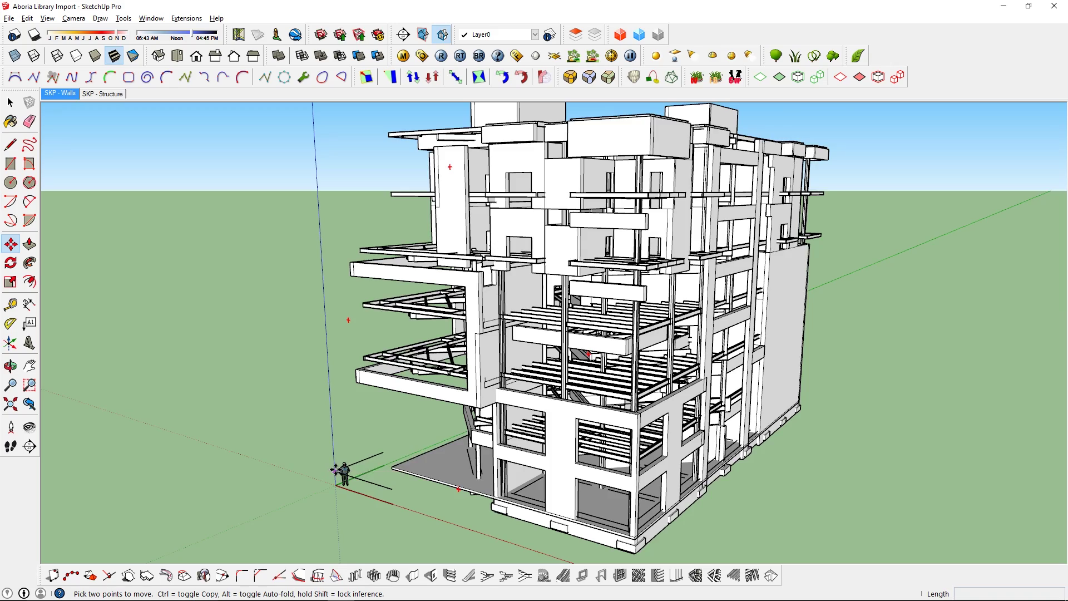
{"action": "left_click", "coordinate": [339, 470]}
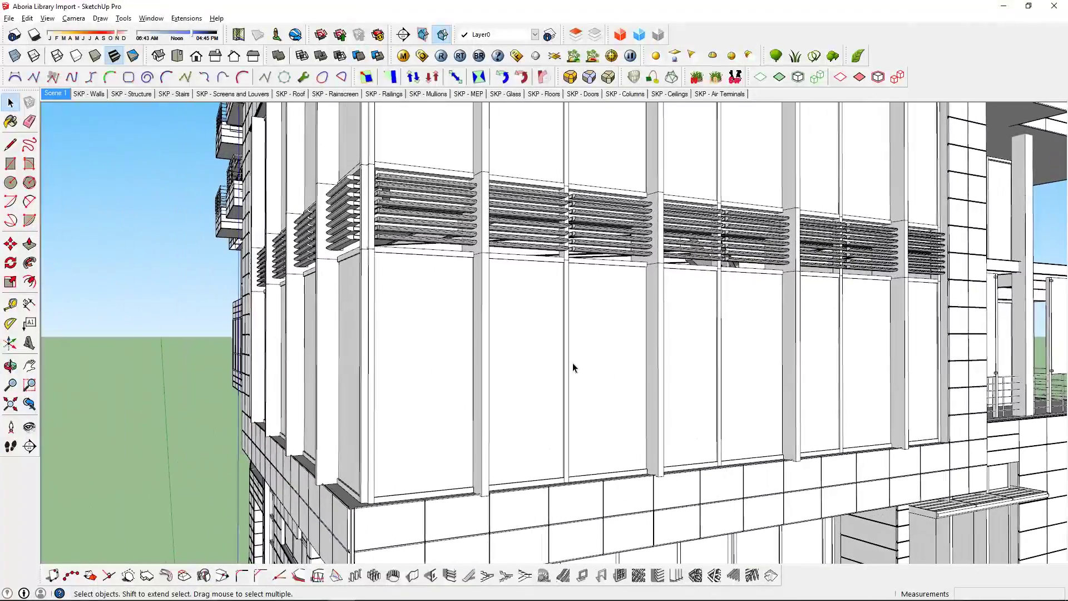
- Paint the glazing with Translucent_Glass_Blue, then select the glass group and enter it
{"action": "key", "text": "b"}
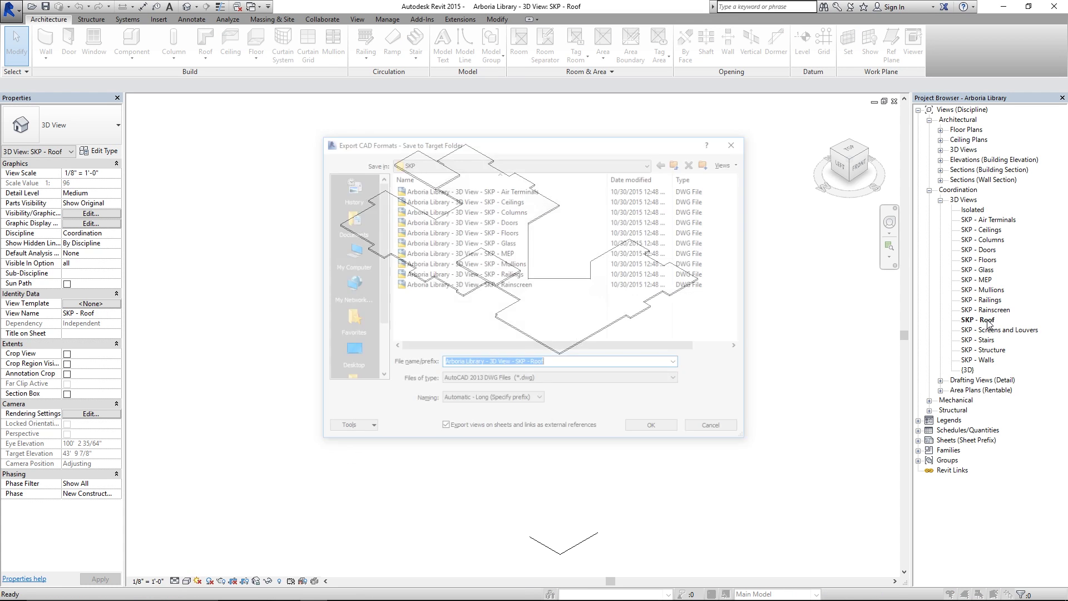
{"action": "left_click", "coordinate": [985, 341]}
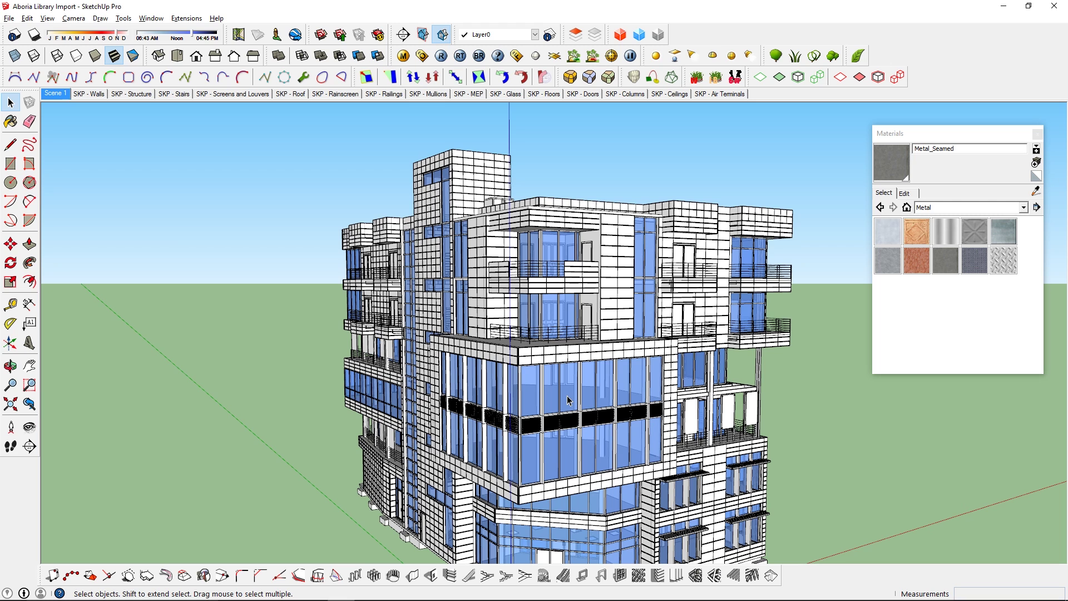
{"action": "left_click", "coordinate": [568, 400]}
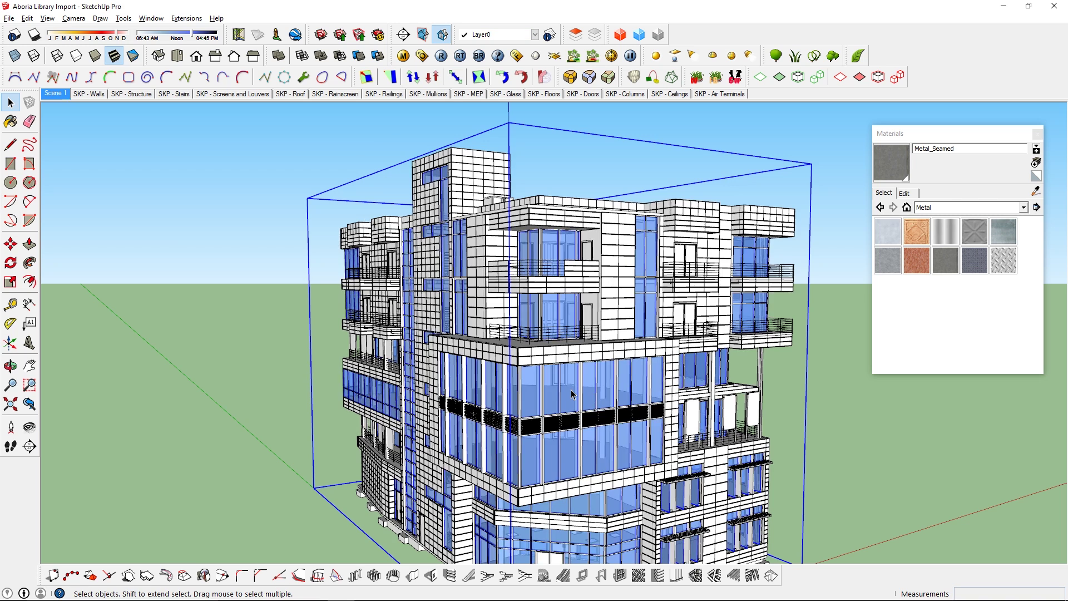
{"action": "double_click", "coordinate": [572, 395]}
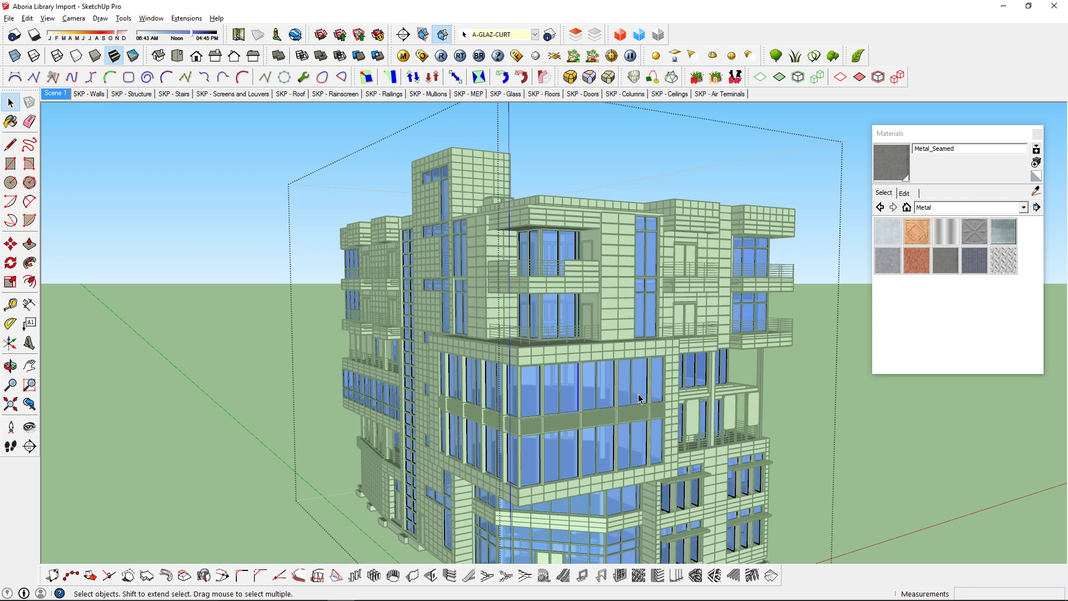
- Set Fade rest of model to Hide in Model Info's Components settings
{"action": "left_click", "coordinate": [155, 18]}
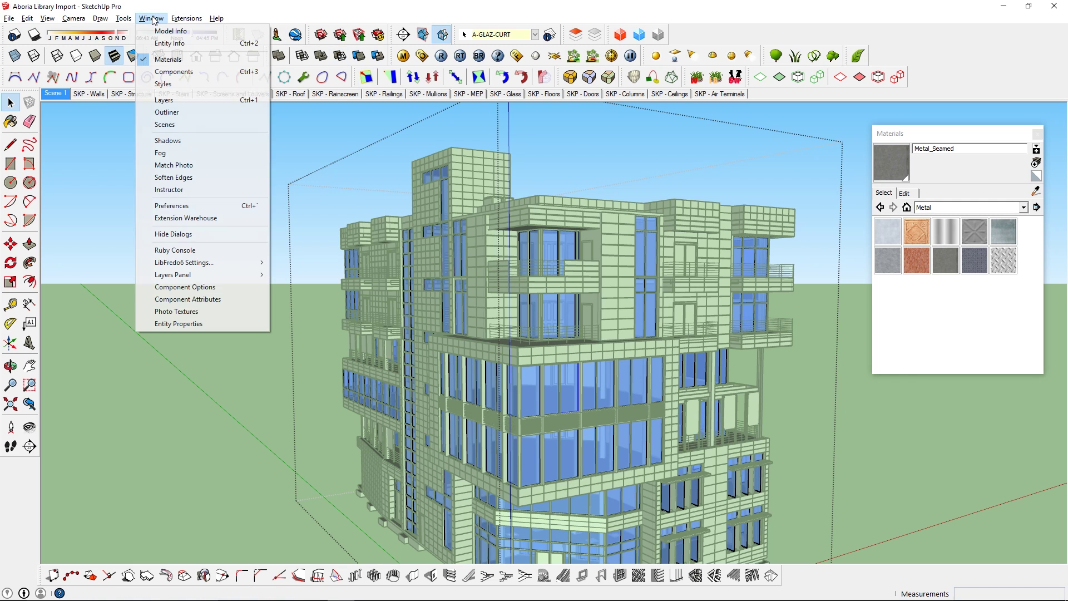
{"action": "left_click", "coordinate": [164, 38]}
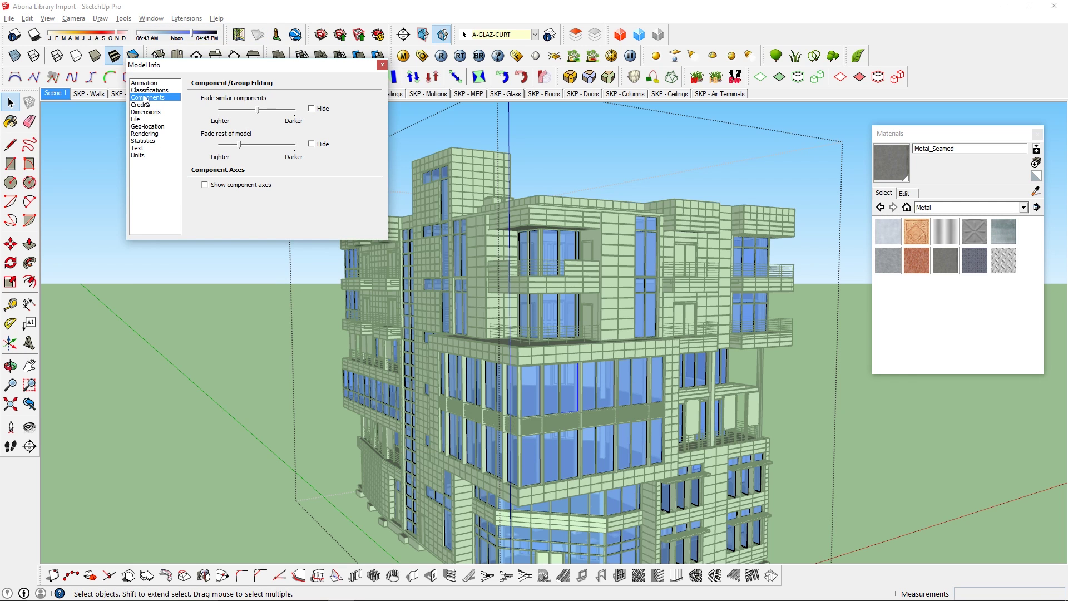
{"action": "left_click", "coordinate": [311, 145]}
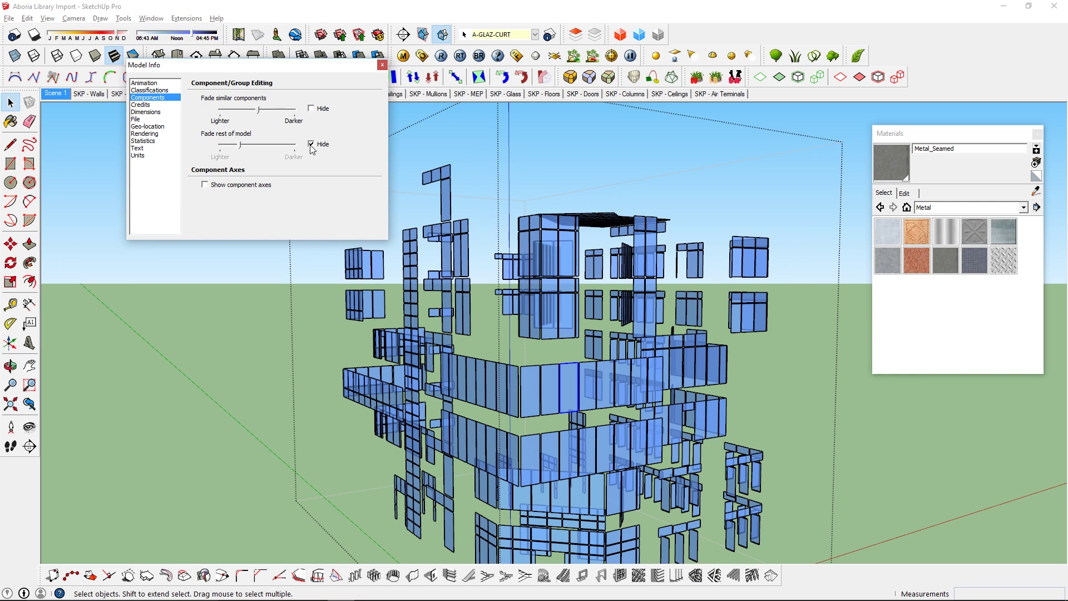
{"action": "left_click", "coordinate": [754, 344]}
{"action": "scroll", "coordinate": [754, 345], "scroll_direction": "down", "scroll_amount": 5}
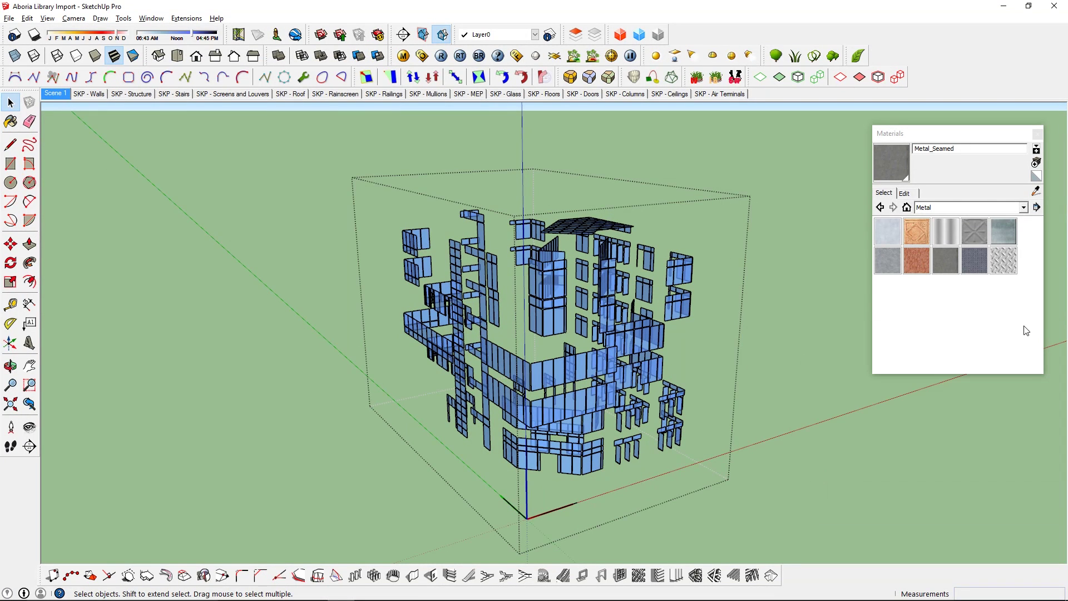
- In the Outliner, select and test-move the Glass group, undo it, then select Walls
{"action": "left_click", "coordinate": [187, 19]}
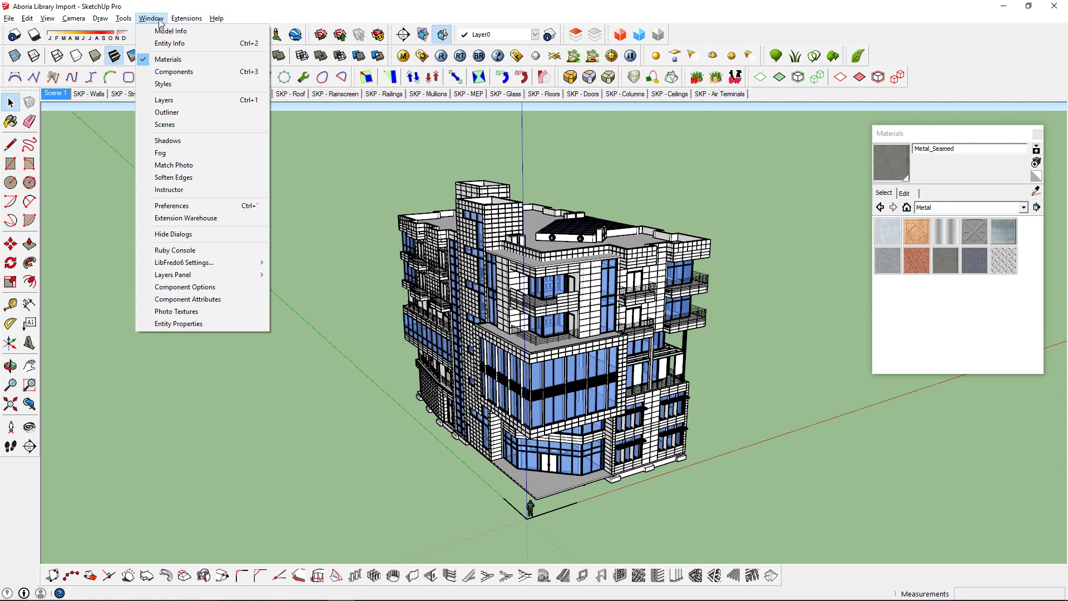
{"action": "left_click", "coordinate": [182, 111]}
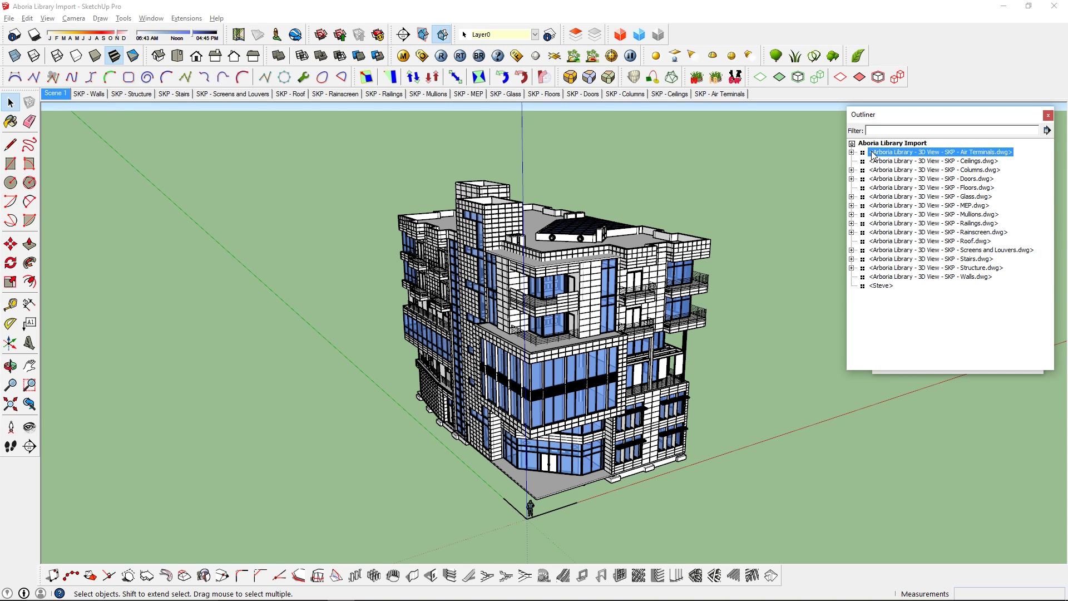
{"action": "left_click", "coordinate": [875, 196]}
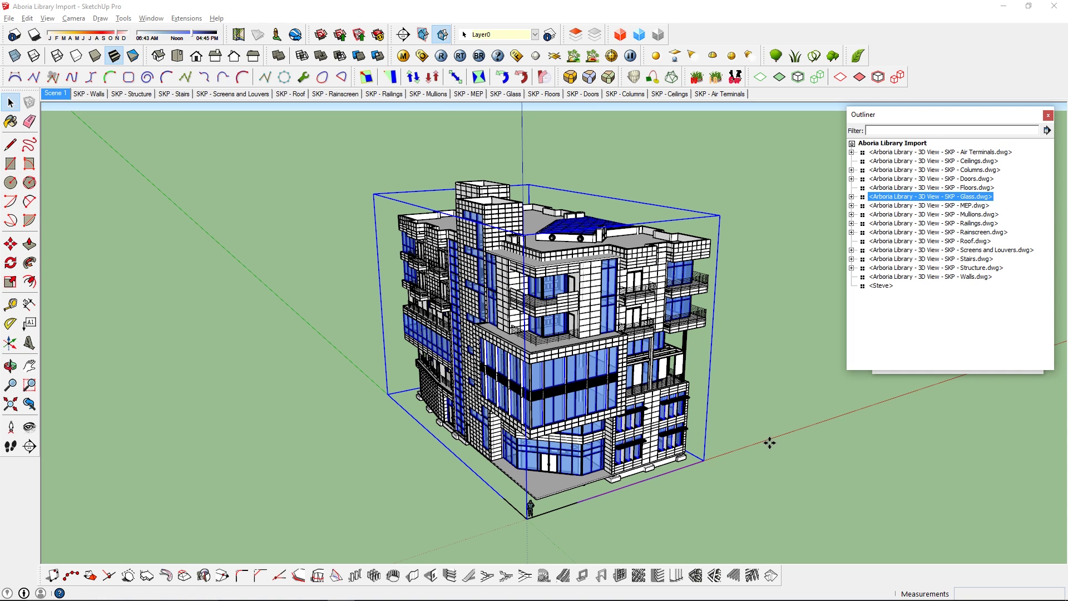
{"action": "left_click", "coordinate": [550, 525]}
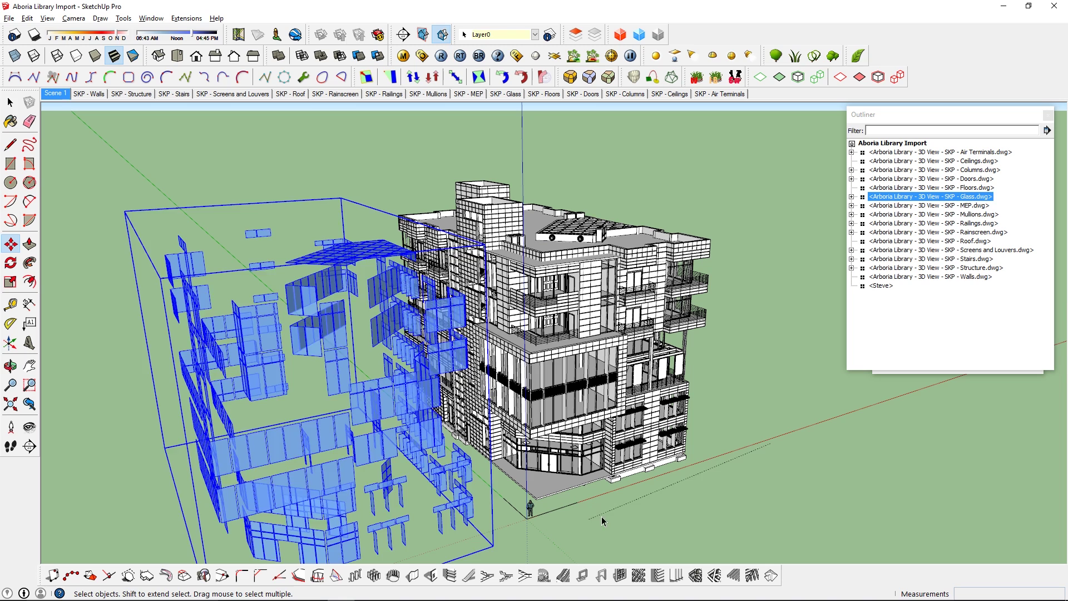
{"action": "key", "text": "ctrl+z"}
{"action": "left_click", "coordinate": [967, 277]}
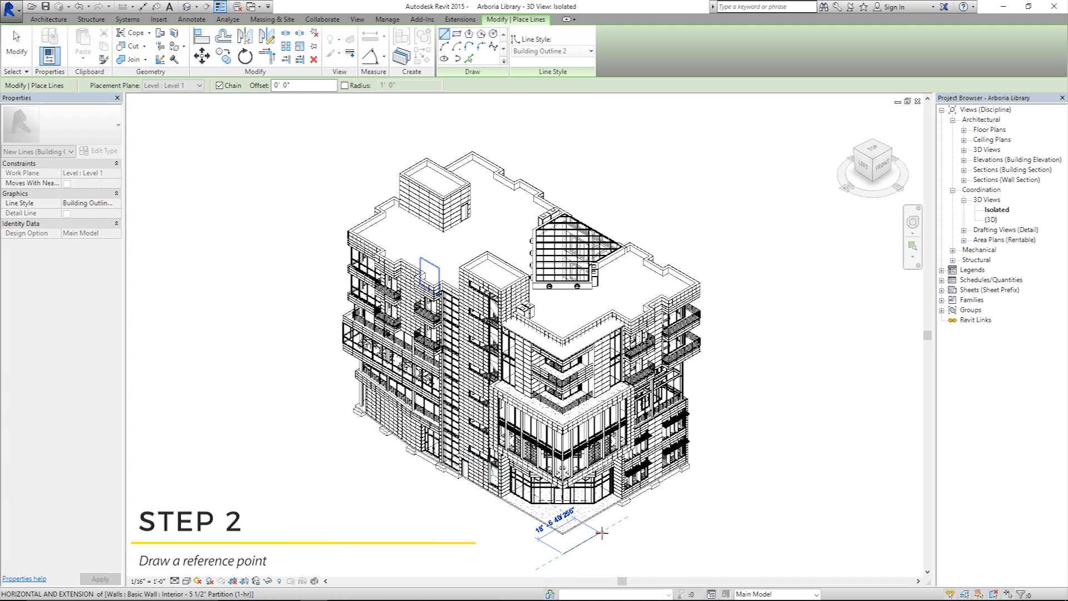
- Draw a base-corner reference line, rename the duplicated 3D view, and open SKP - Doors
{"action": "left_click", "coordinate": [599, 535]}
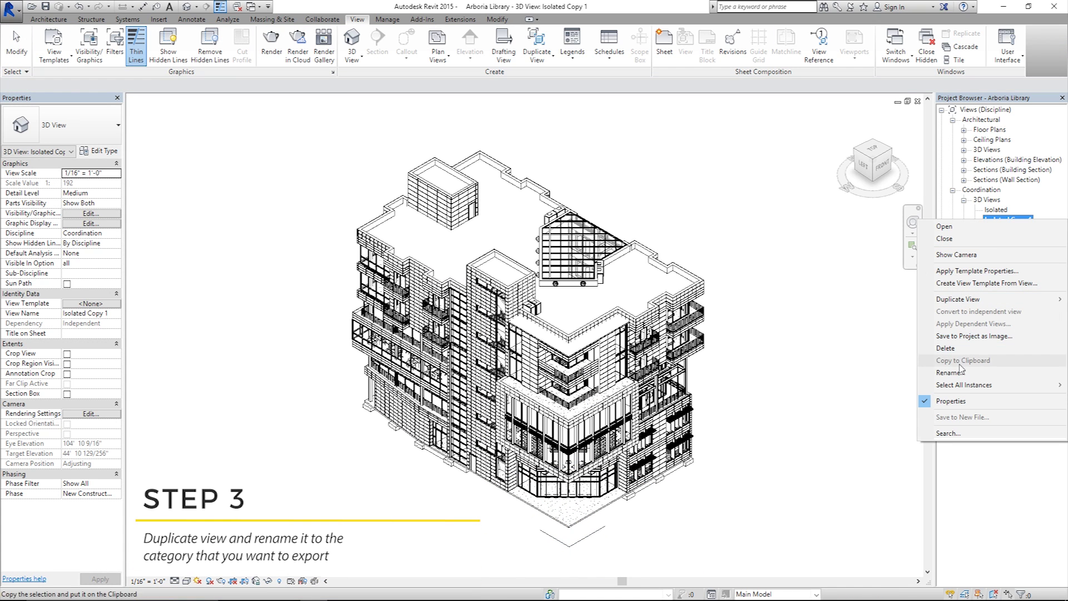
{"action": "left_click", "coordinate": [950, 373]}
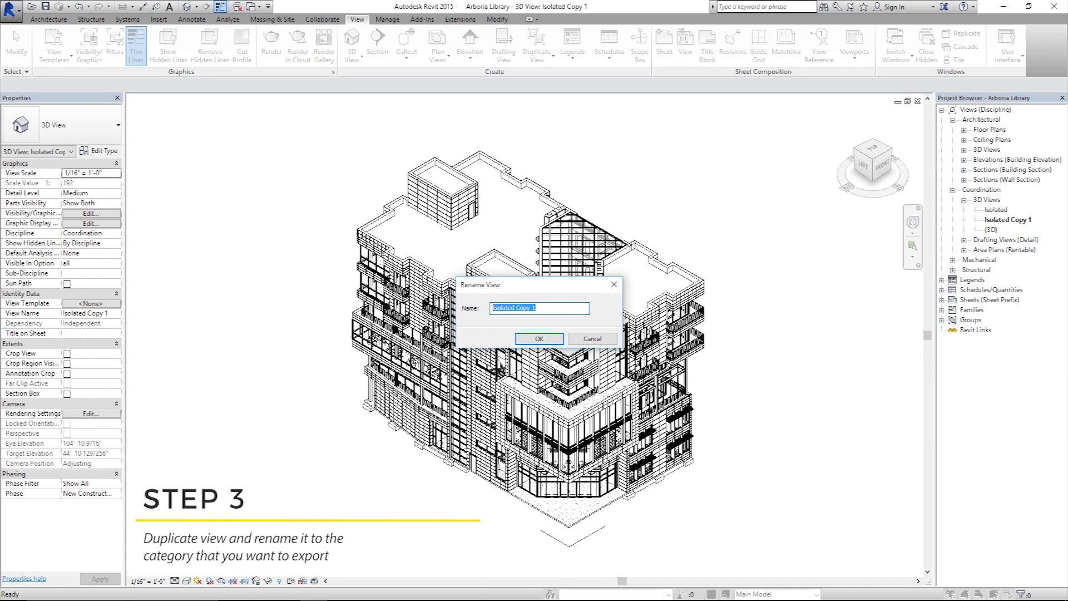
{"action": "type", "text": "- Curtain Wall"}
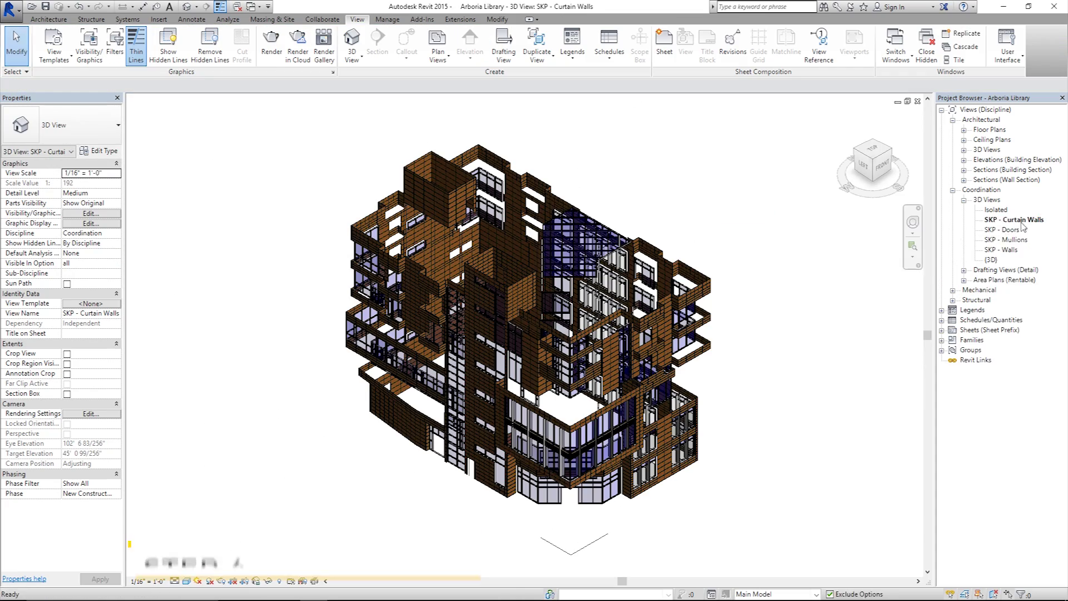
{"action": "left_click", "coordinate": [574, 308]}
{"action": "type", "text": "SKP - Curtain Walls Glass"}
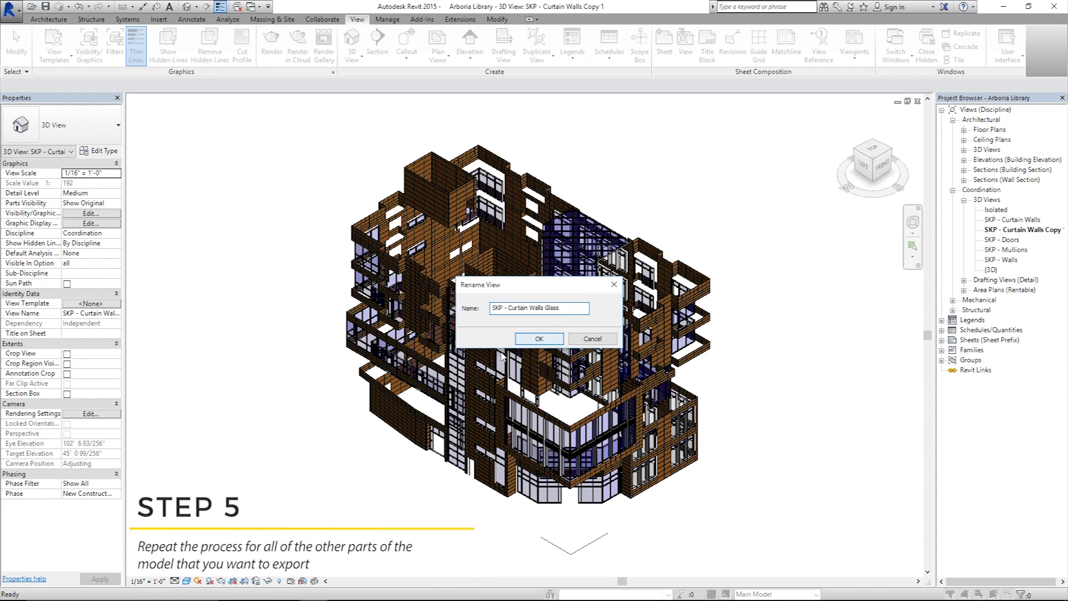
{"action": "key", "text": "Return"}
{"action": "scroll", "coordinate": [502, 355], "scroll_direction": "up", "scroll_amount": 3}
{"action": "left_click", "coordinate": [624, 504]}
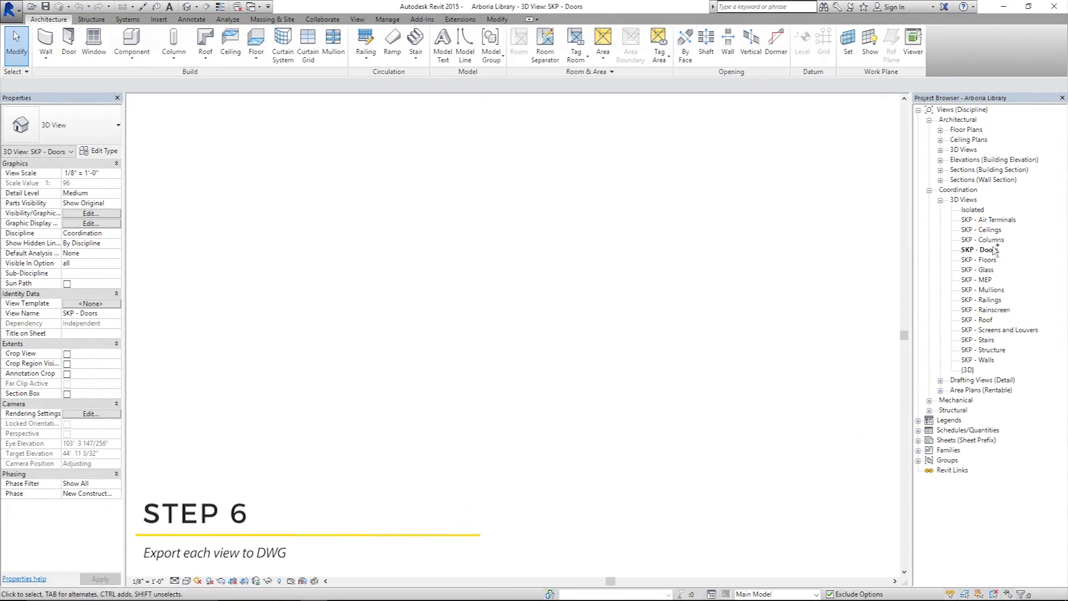
{"action": "double_click", "coordinate": [980, 260]}
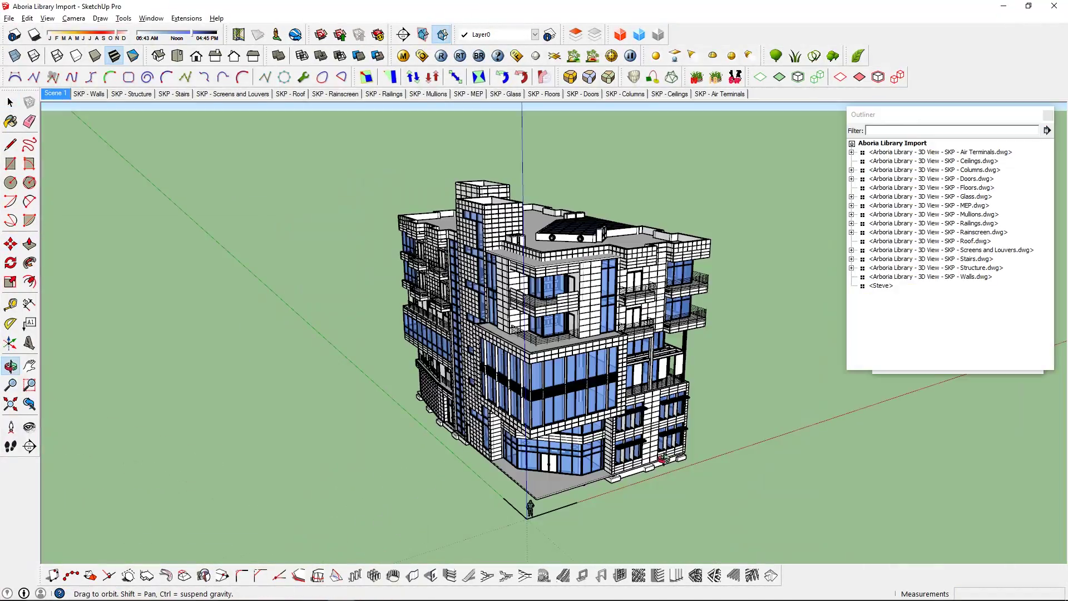
- Orbit to a more frontal view, then switch to the Scene 1 tab
{"action": "mouse_move", "coordinate": [661, 458]}
{"action": "left_mouse_down"}
{"action": "mouse_move", "coordinate": [743, 441]}
{"action": "mouse_move", "coordinate": [732, 389]}
{"action": "mouse_move", "coordinate": [712, 402]}
{"action": "left_mouse_up"}
{"action": "key", "text": "space"}
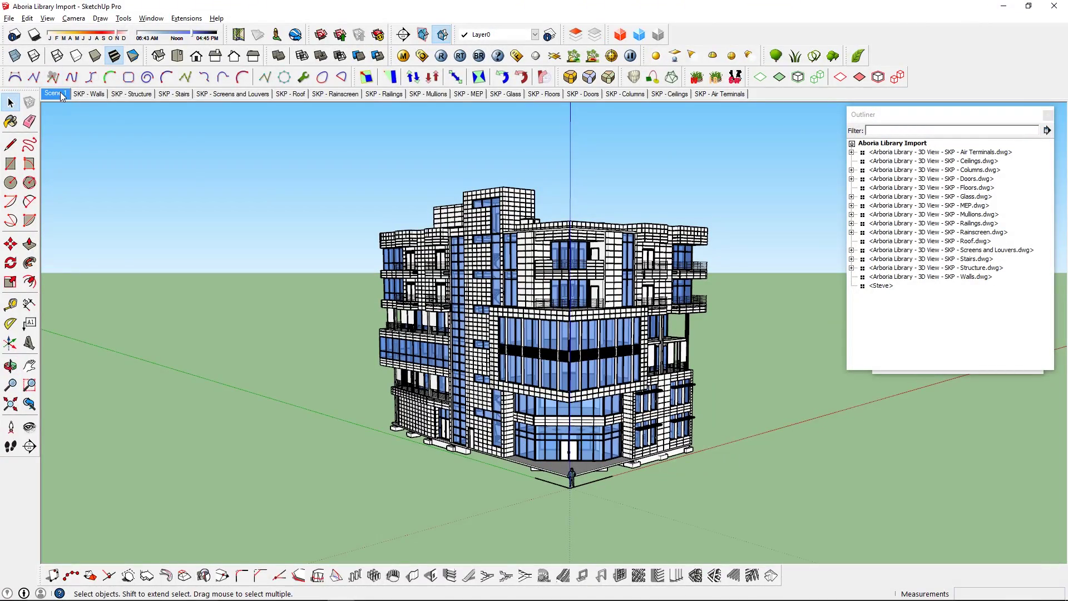
{"action": "left_click", "coordinate": [56, 94]}
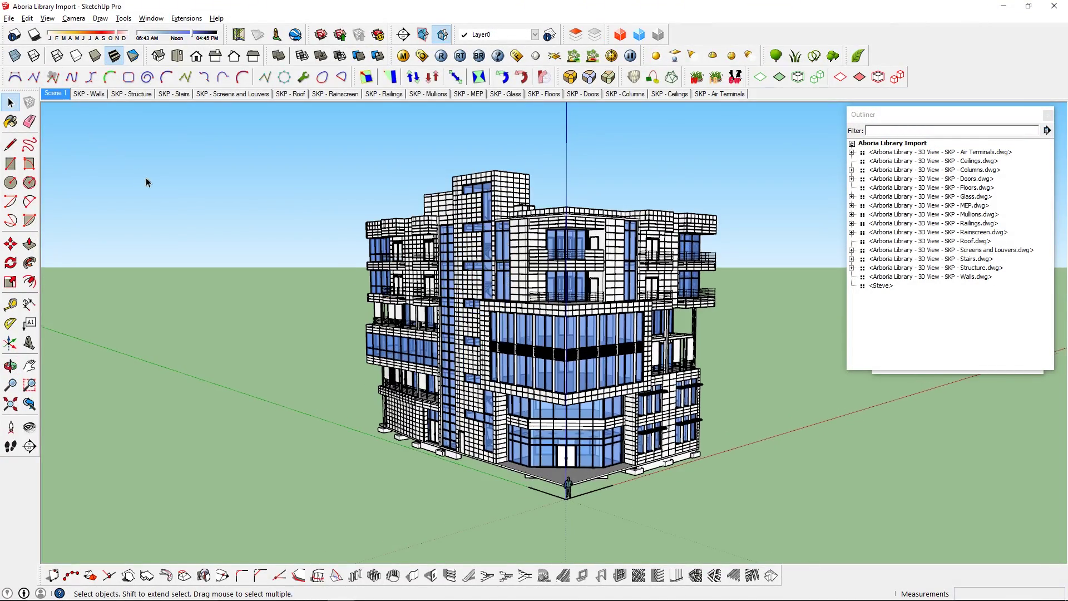